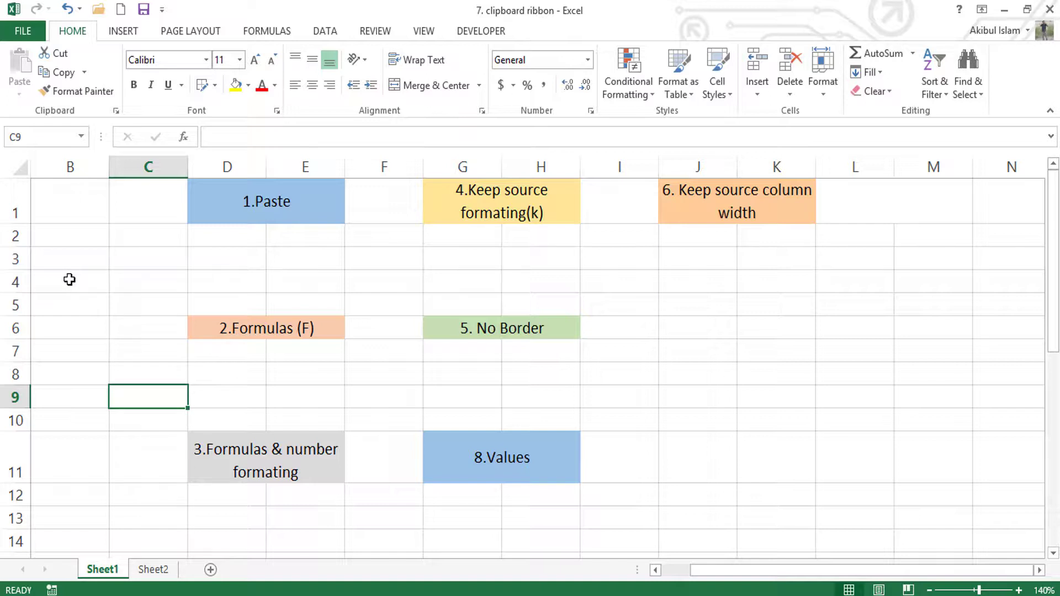
Copy the empty range B4:C6 and look over the available paste options without pasting anything
{"action": "left_click_drag", "start_coordinate": [69, 280], "coordinate": [159, 330]}
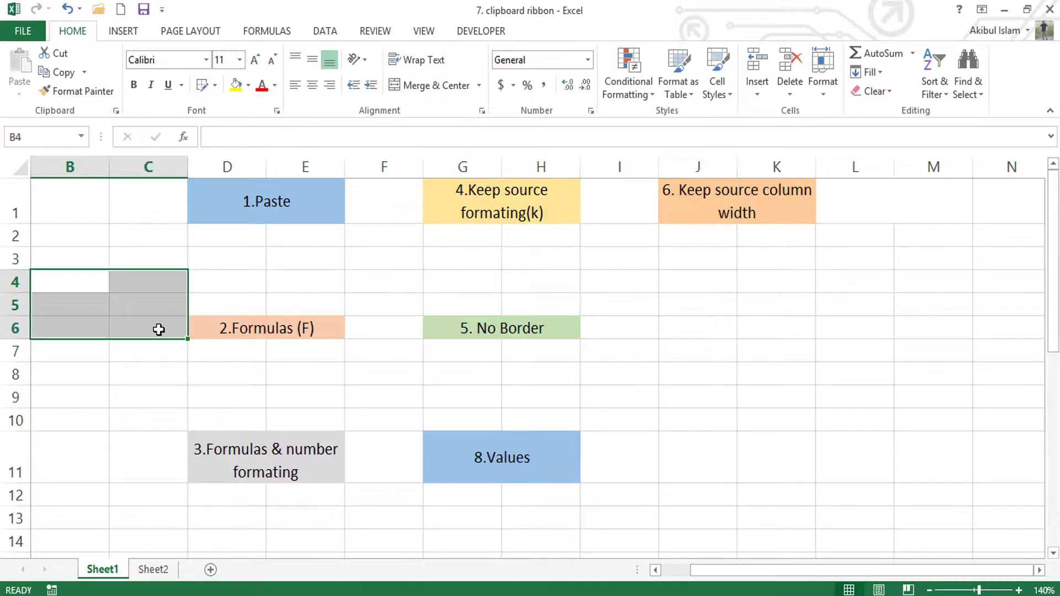
{"action": "key", "text": "ctrl+c"}
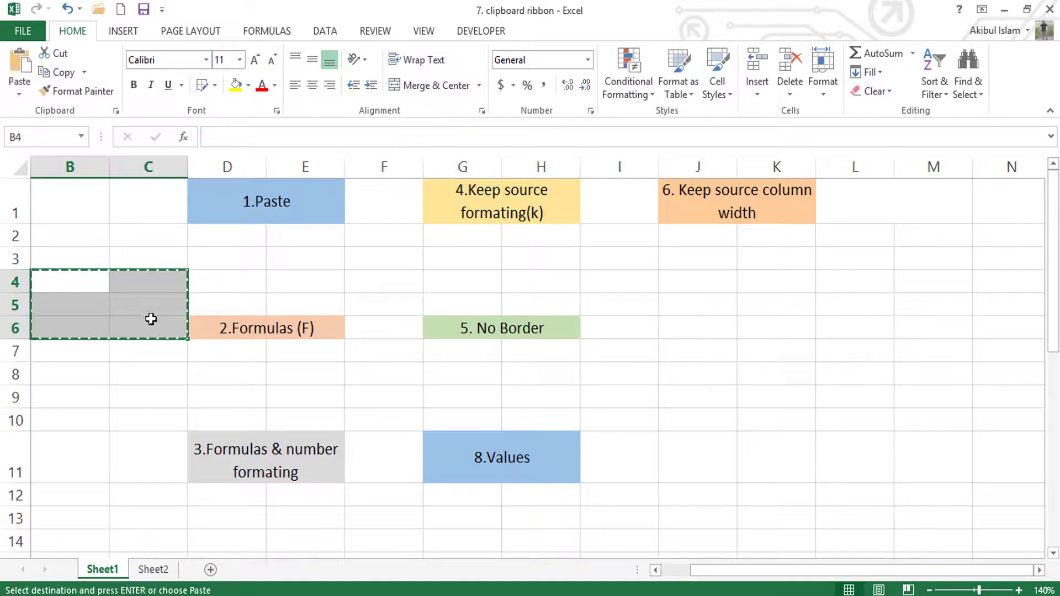
{"action": "left_click", "coordinate": [20, 95]}
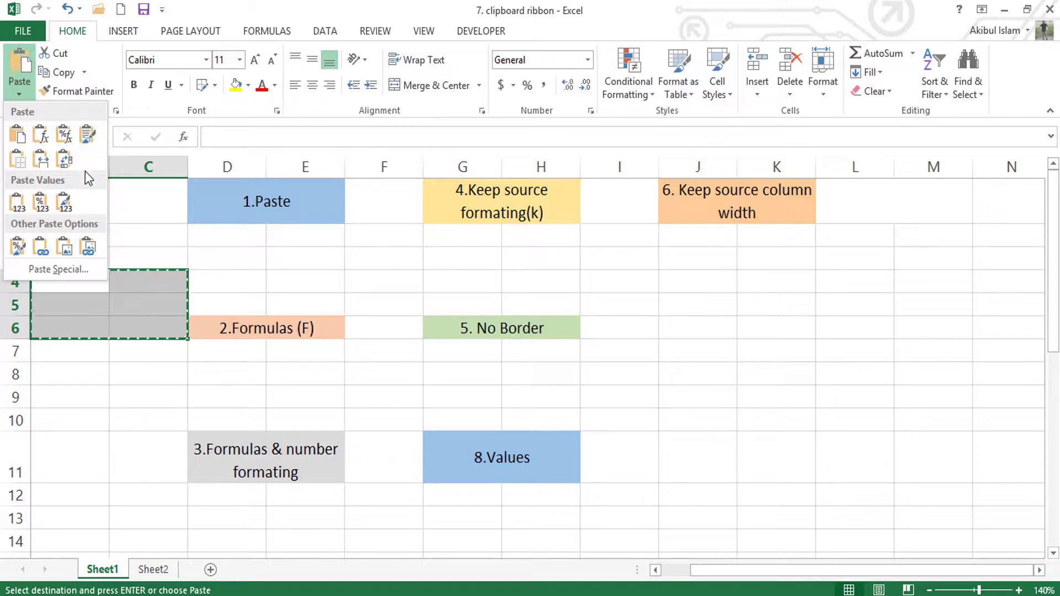
{"action": "left_click", "coordinate": [197, 423]}
{"action": "left_click", "coordinate": [94, 369]}
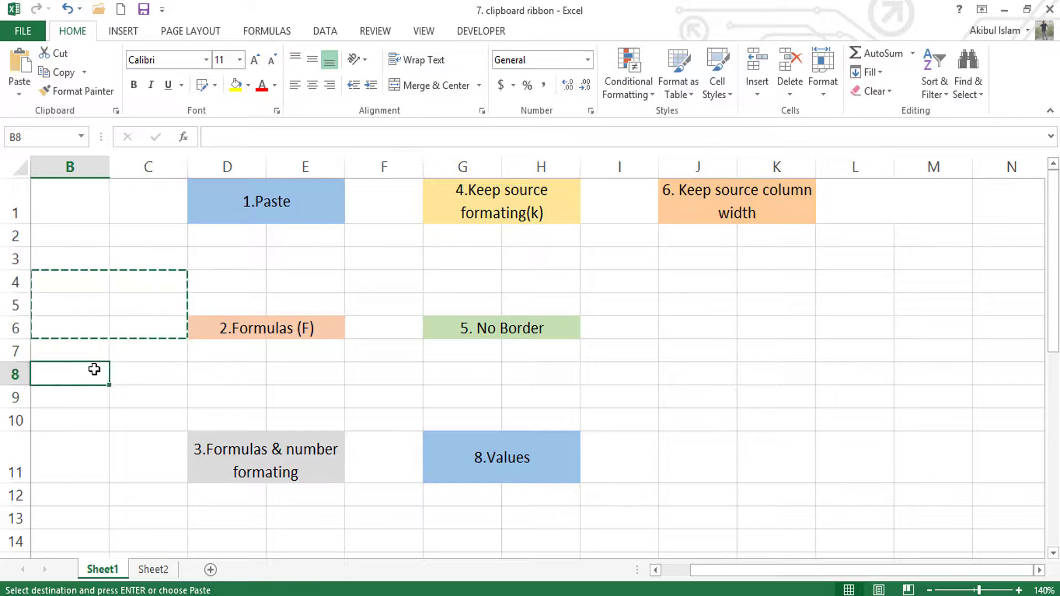
{"action": "key", "text": "Escape"}
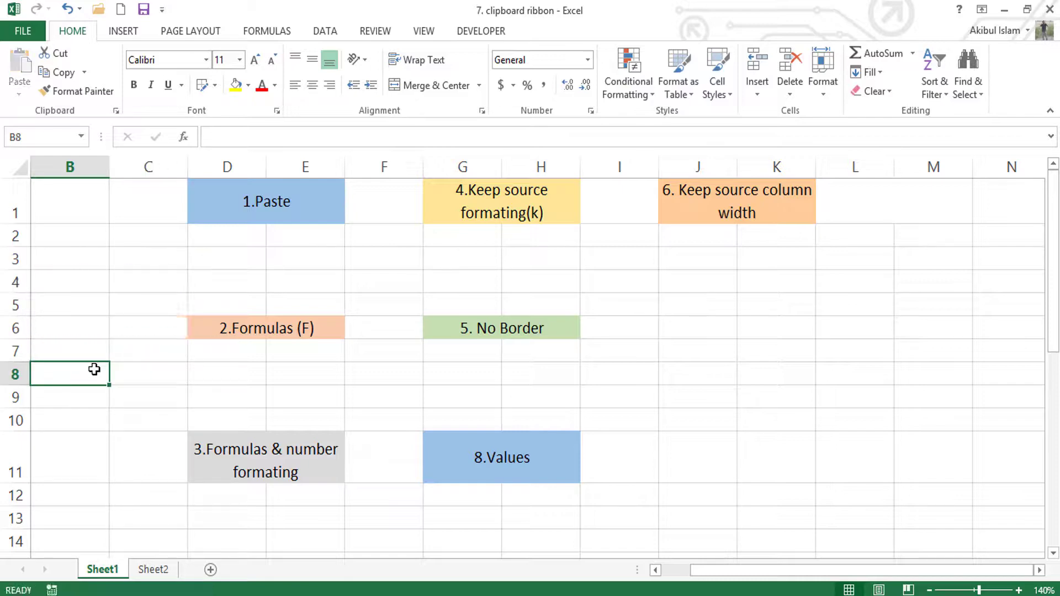
Enter 2 in B4, 5 in C4, 9 in B5 and the formula =6+4 in C5
{"action": "left_click", "coordinate": [76, 275]}
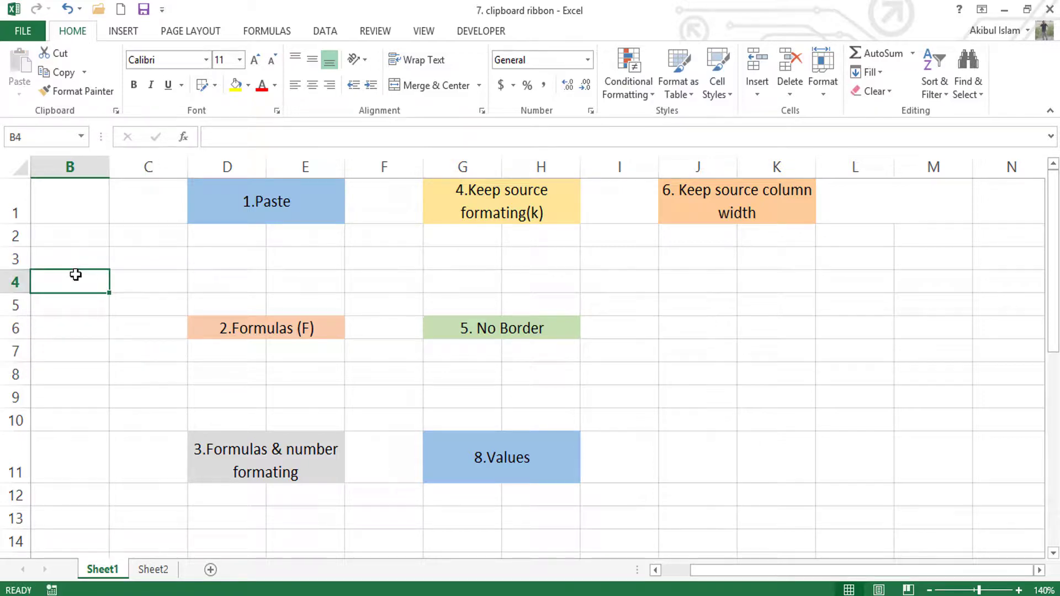
{"action": "type", "text": "2"}
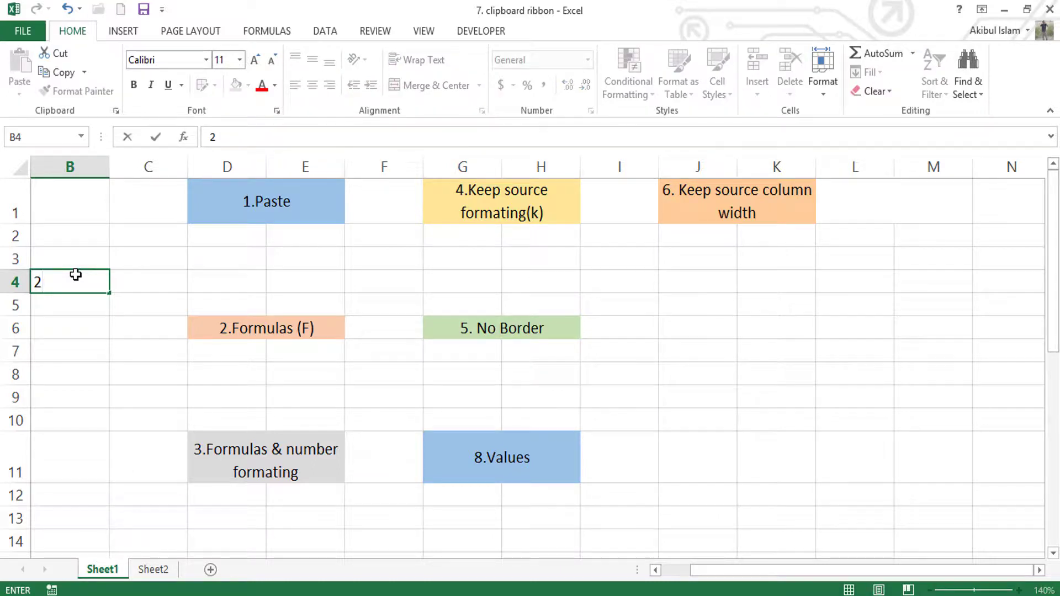
{"action": "left_click", "coordinate": [143, 285]}
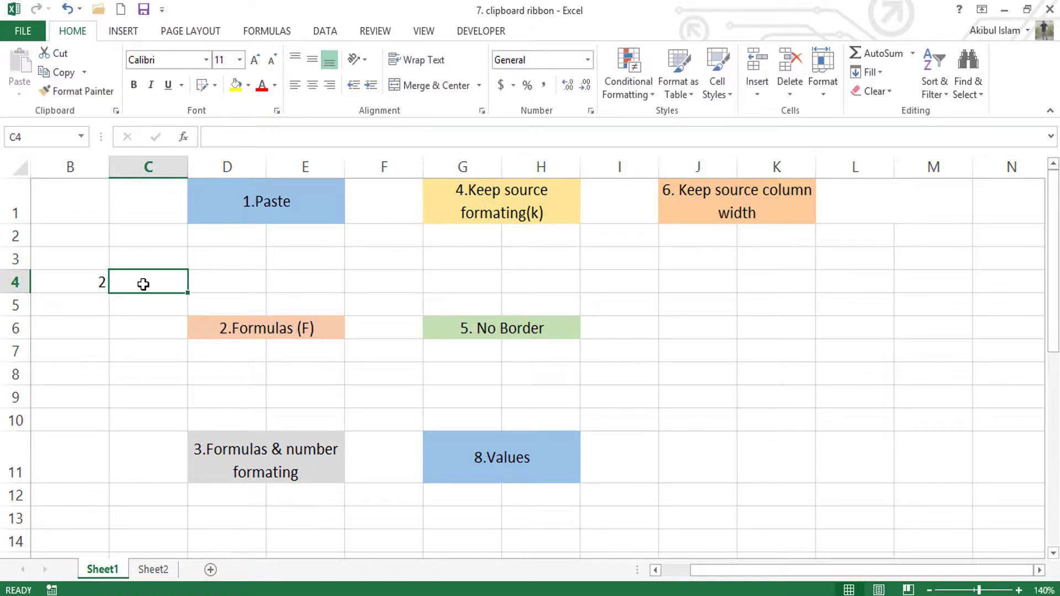
{"action": "type", "text": "5"}
{"action": "left_click", "coordinate": [80, 299]}
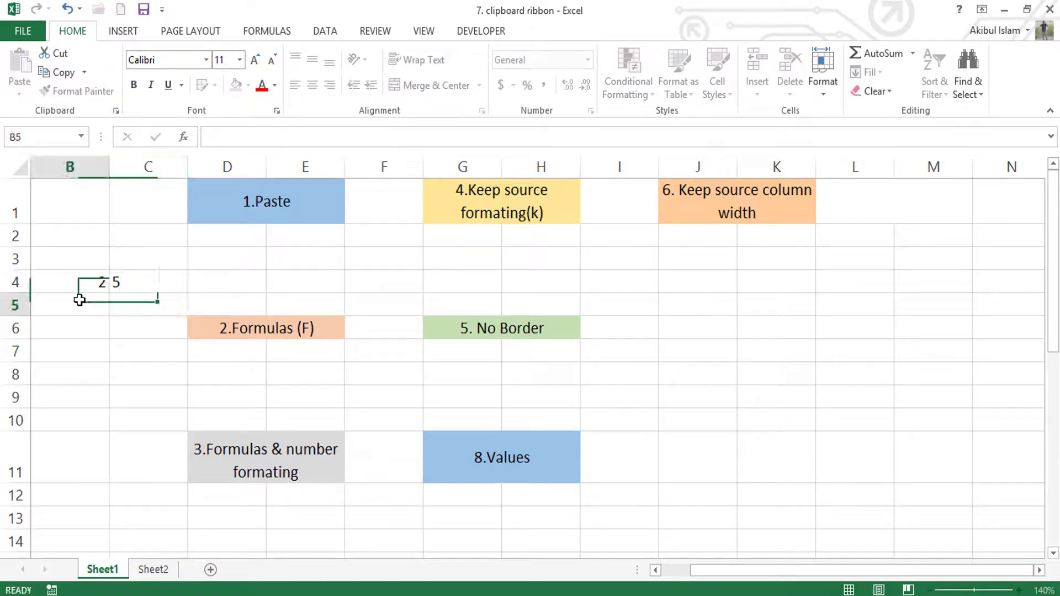
{"action": "type", "text": "9"}
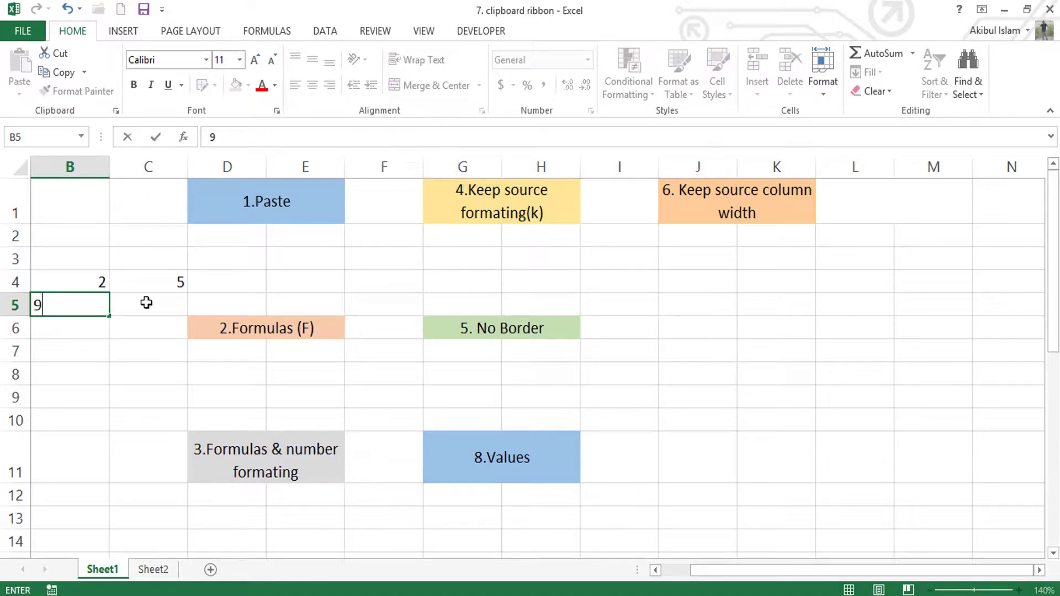
{"action": "left_click", "coordinate": [146, 303]}
{"action": "type", "text": "="}
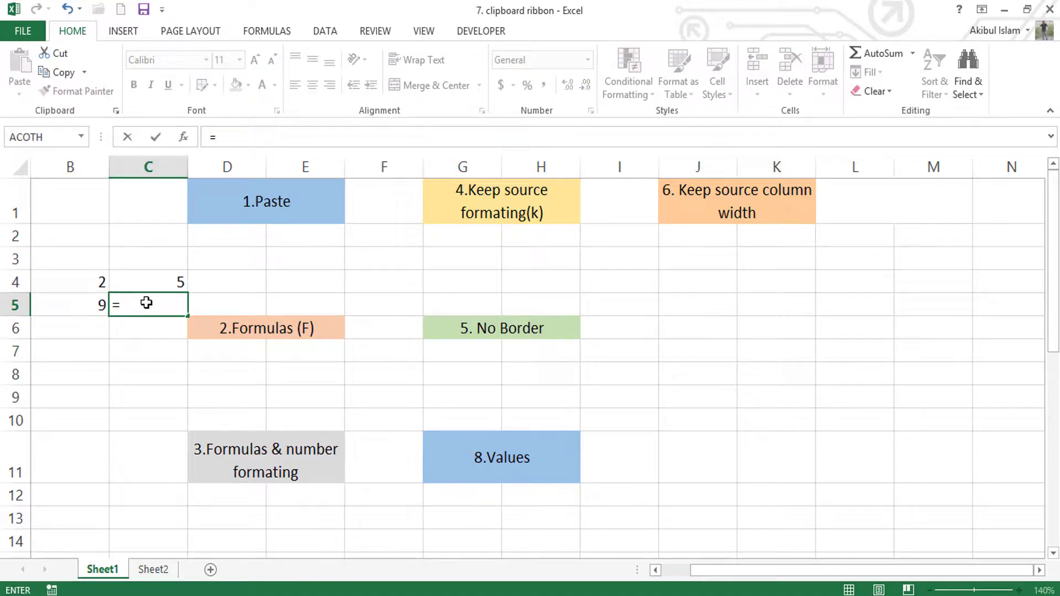
{"action": "type", "text": "6"}
{"action": "type", "text": "+4"}
{"action": "key", "text": "Return"}
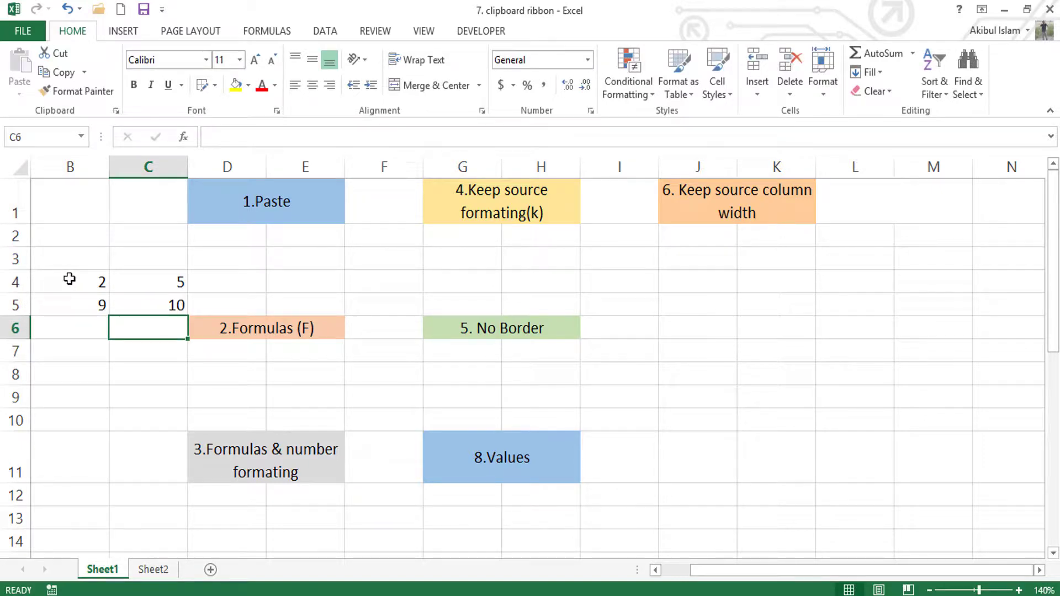
Centre the values in B4:C5 horizontally and draw a medium-thick solid border grid over the four cells
{"action": "left_click_drag", "start_coordinate": [69, 279], "coordinate": [142, 296]}
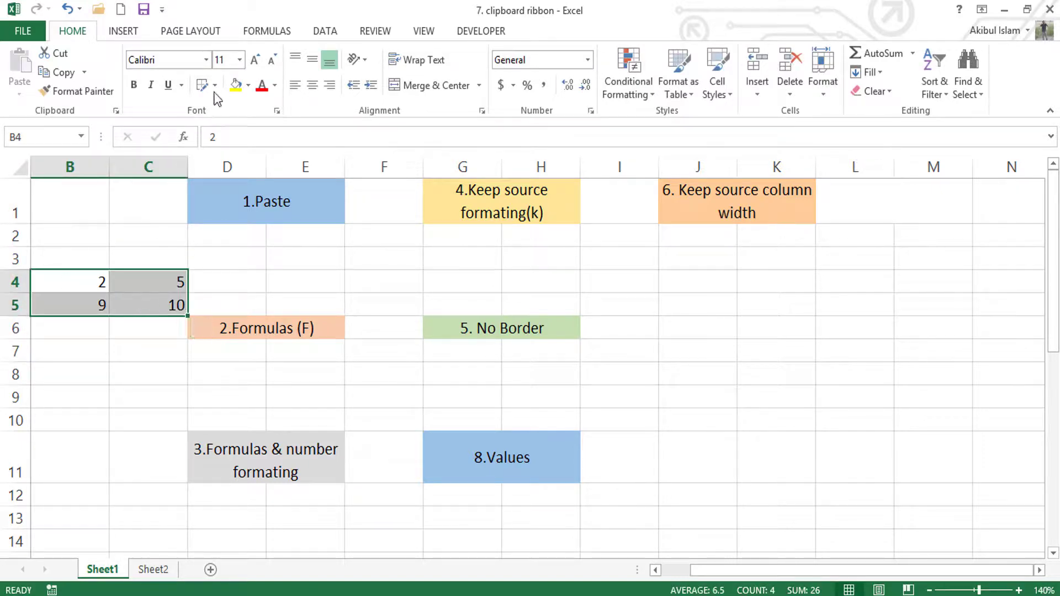
{"action": "left_click", "coordinate": [313, 86]}
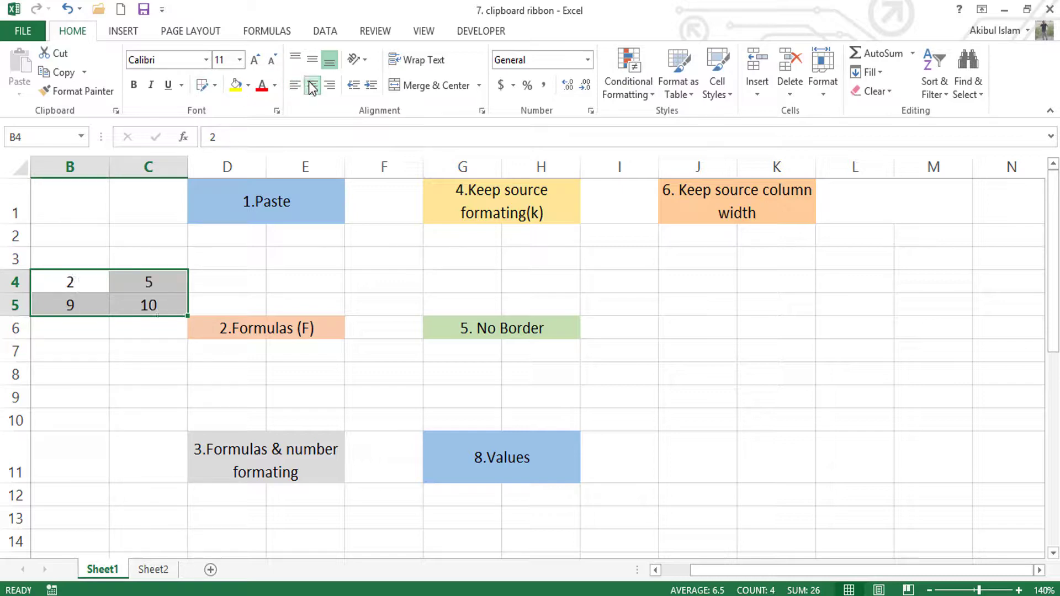
{"action": "left_click", "coordinate": [215, 87]}
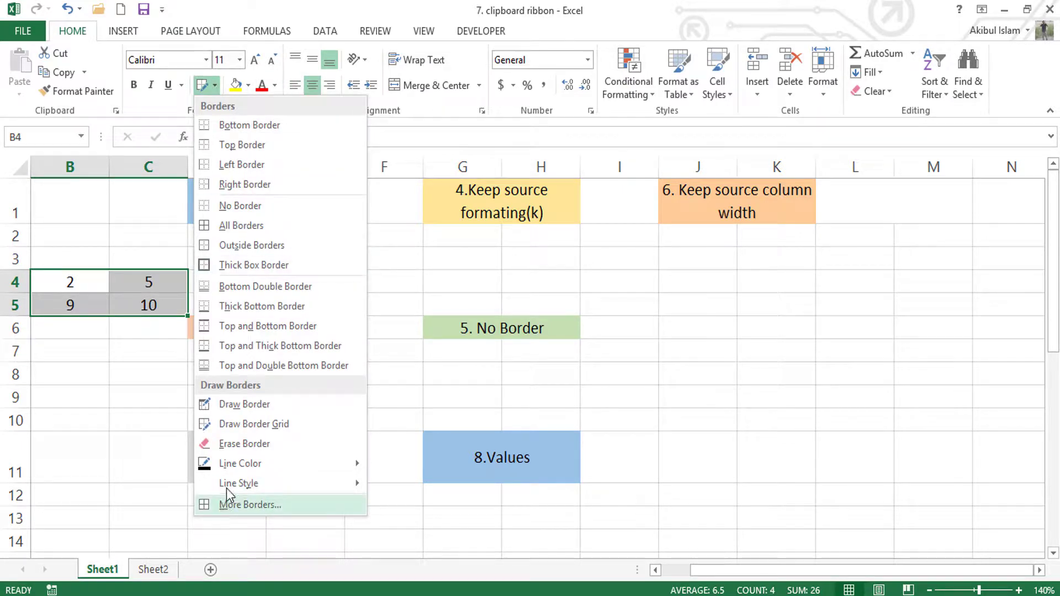
{"action": "mouse_move", "coordinate": [240, 465]}
{"action": "mouse_move", "coordinate": [258, 484]}
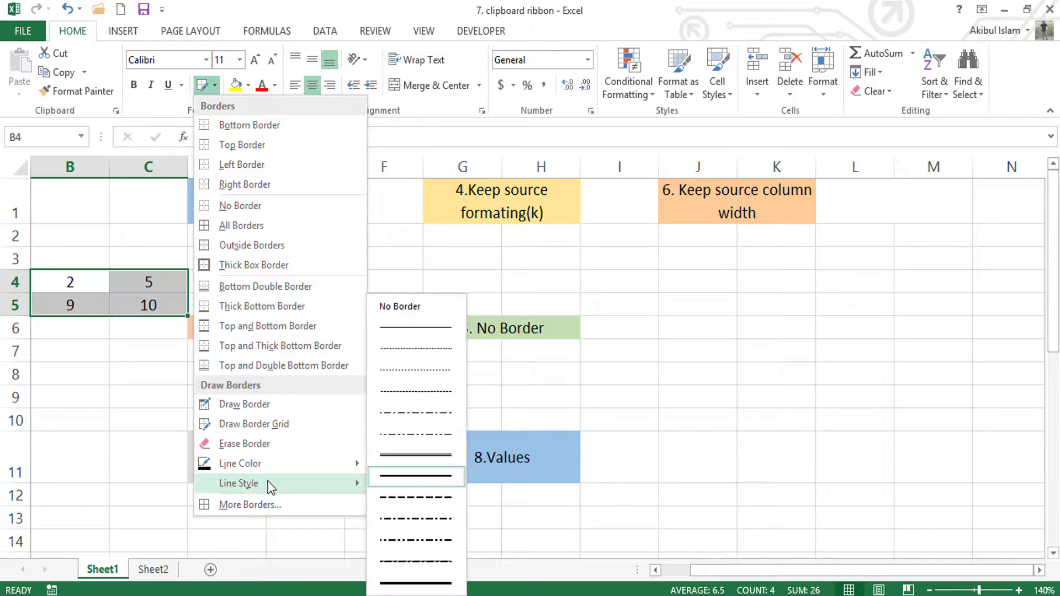
{"action": "left_click", "coordinate": [445, 478]}
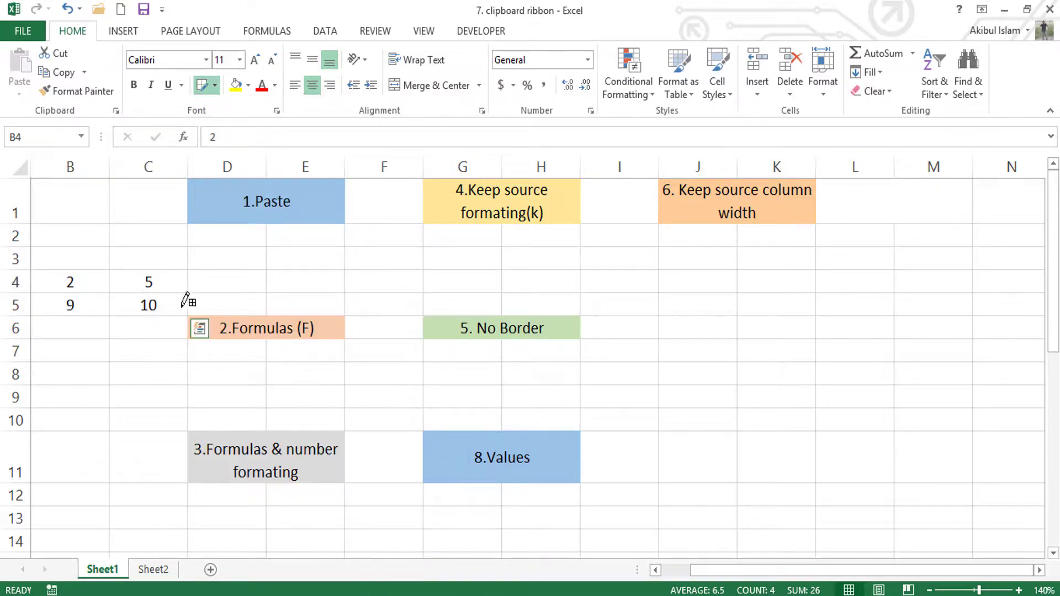
{"action": "left_click_drag", "start_coordinate": [69, 270], "coordinate": [145, 304]}
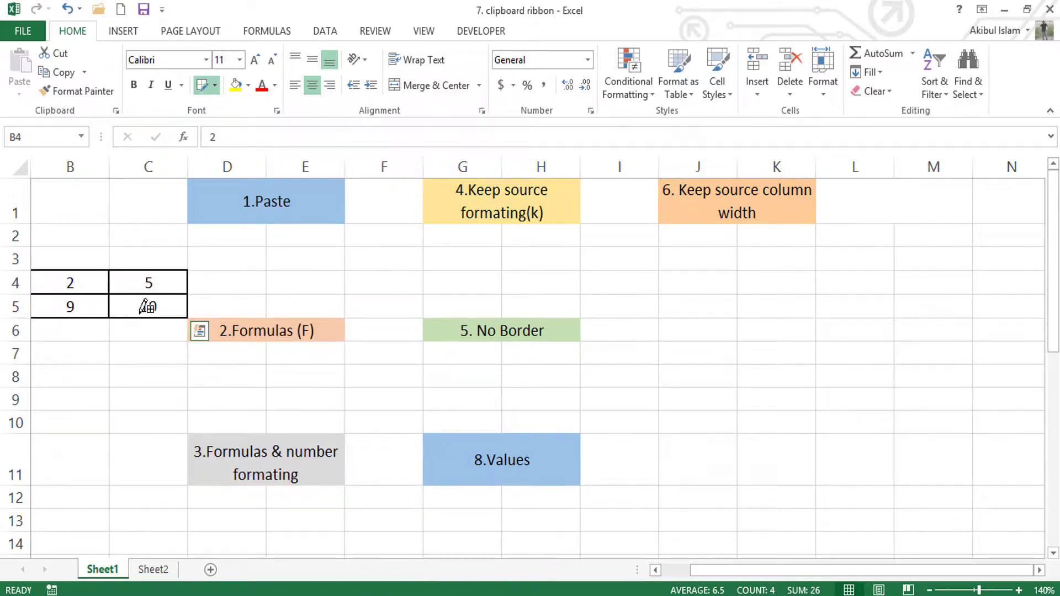
Format B4:C5 with a yellow fill and bold red text
{"action": "left_click", "coordinate": [236, 86]}
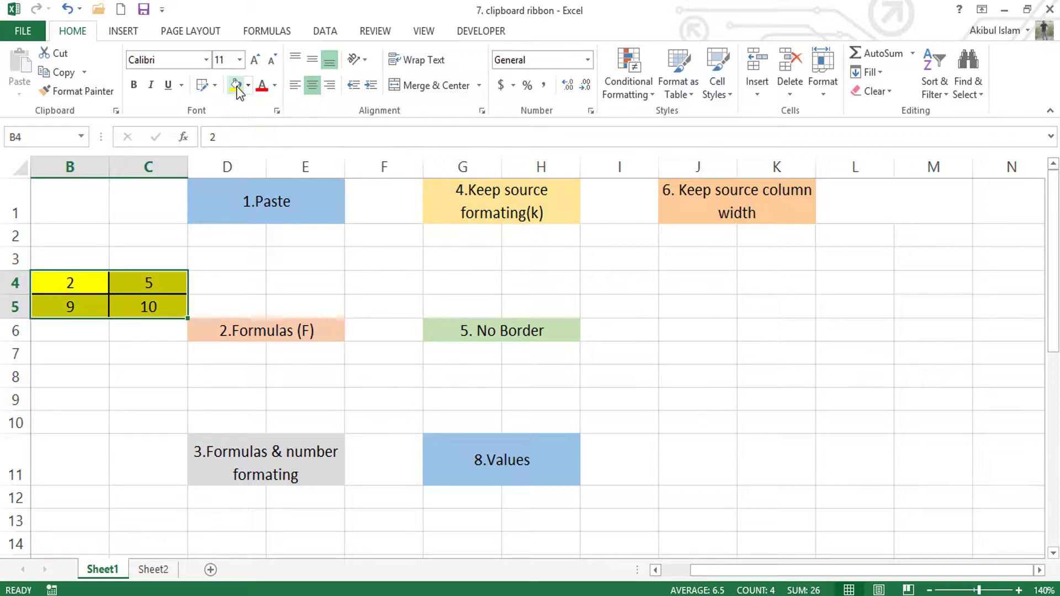
{"action": "left_click", "coordinate": [275, 85]}
{"action": "left_click", "coordinate": [274, 231]}
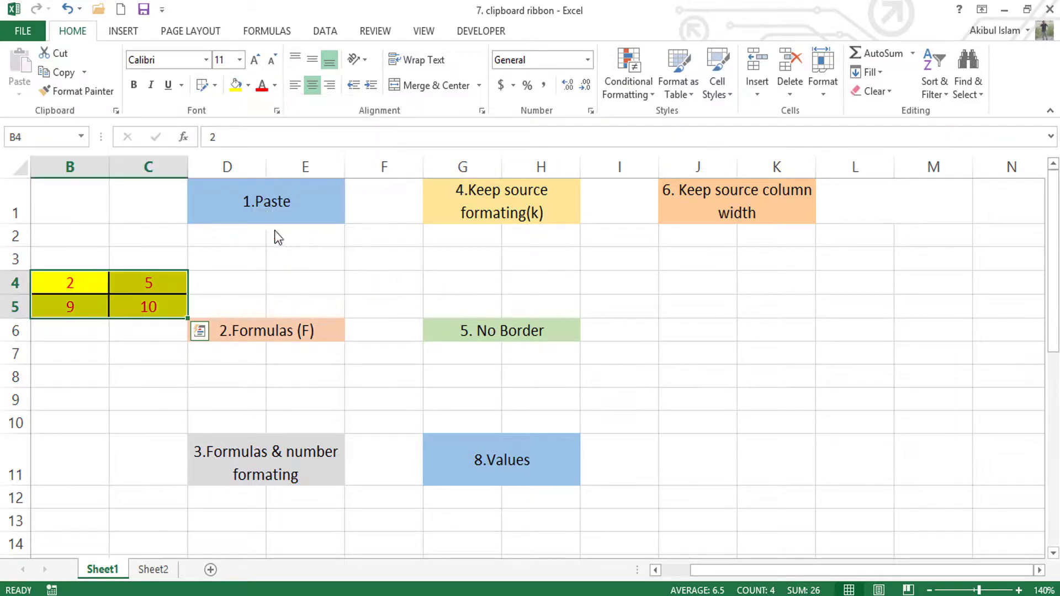
{"action": "left_click", "coordinate": [134, 85]}
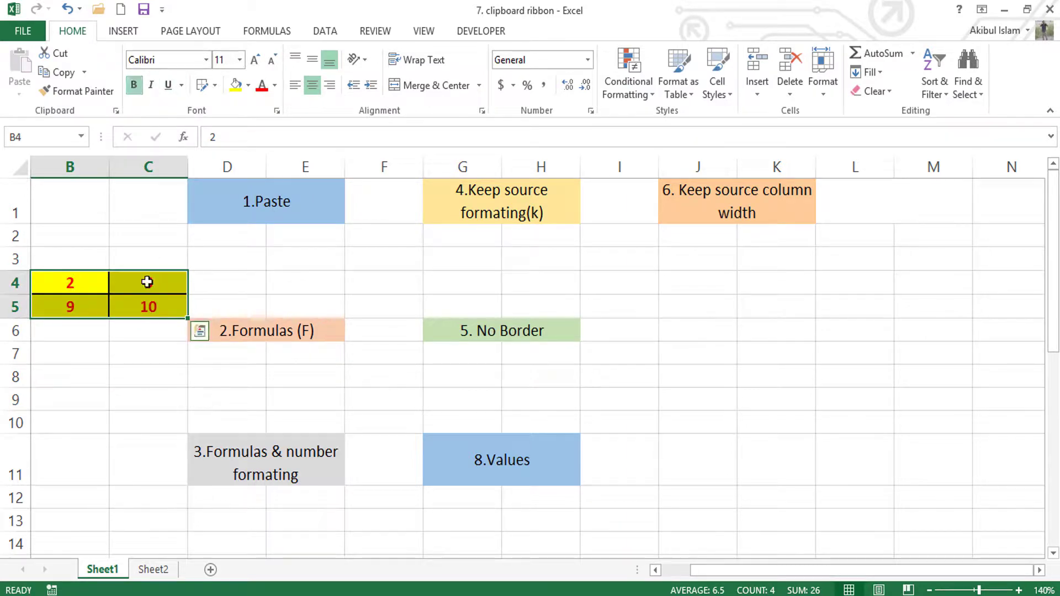
{"action": "left_click", "coordinate": [125, 376]}
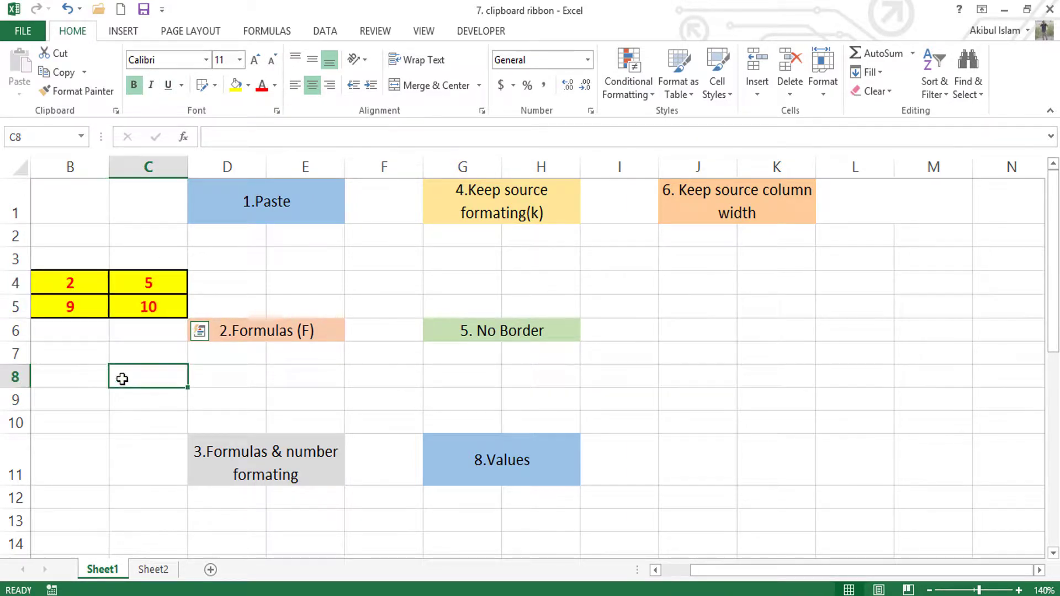
Show the number in B5 with two decimal places
{"action": "left_click", "coordinate": [78, 308]}
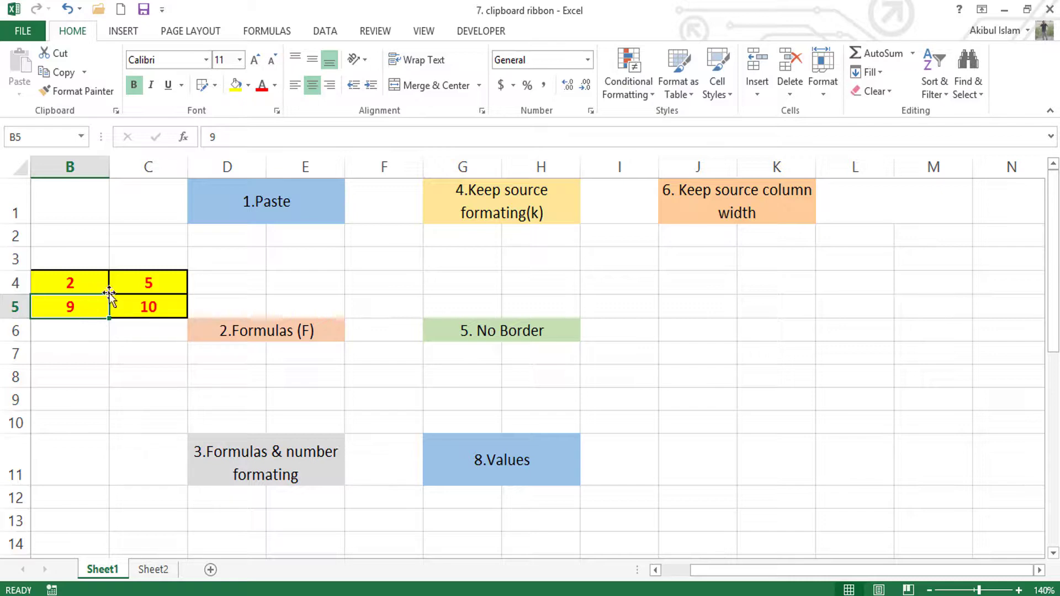
{"action": "left_click", "coordinate": [567, 85]}
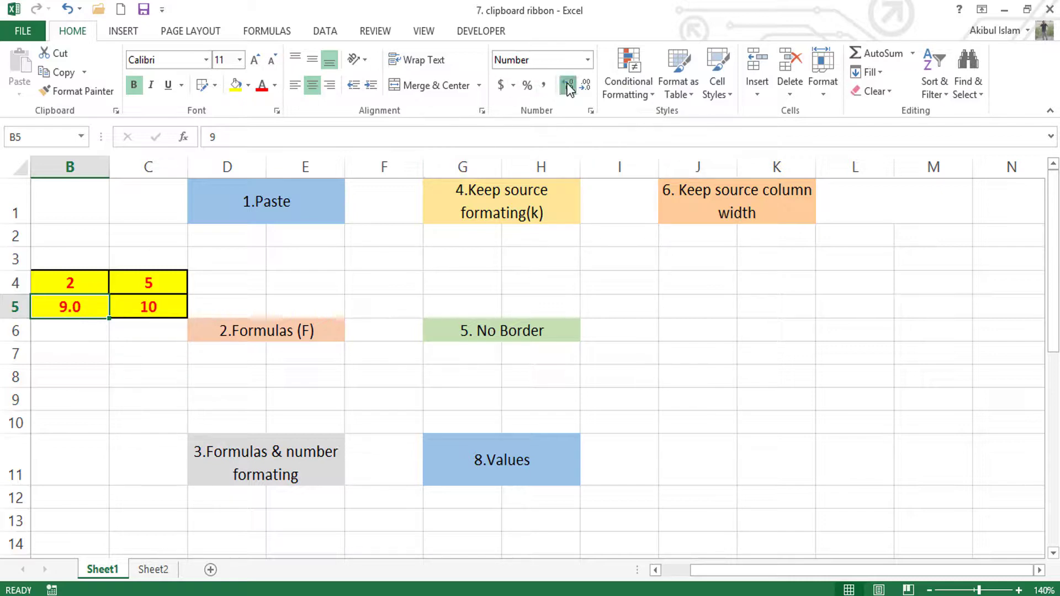
{"action": "left_click", "coordinate": [568, 85]}
{"action": "left_click", "coordinate": [127, 360]}
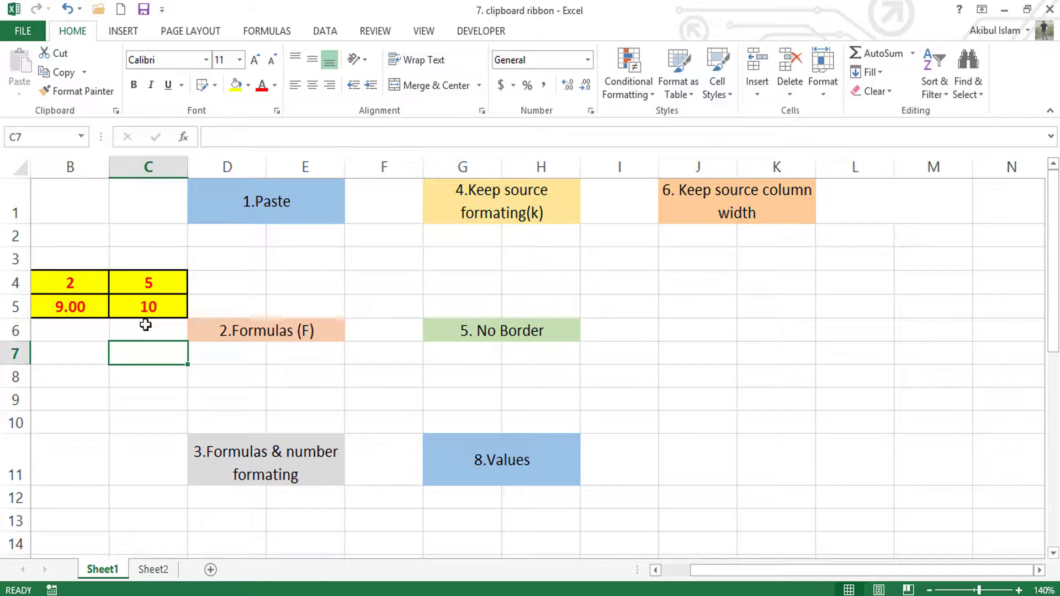
Widen column C so it is noticeably wider than column B
{"action": "left_click", "coordinate": [149, 197]}
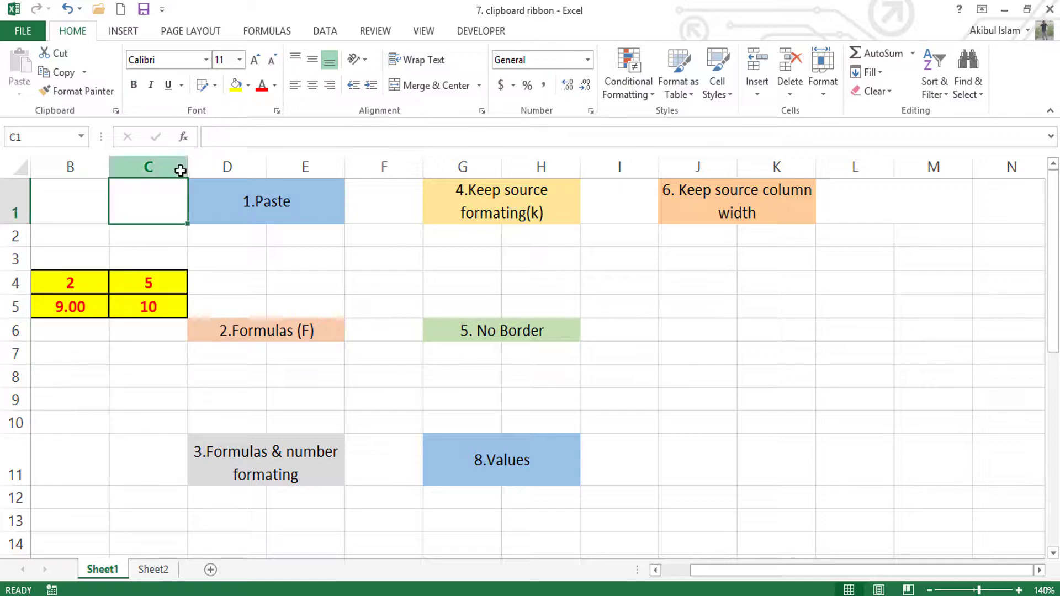
{"action": "left_click_drag", "start_coordinate": [189, 166], "coordinate": [220, 171]}
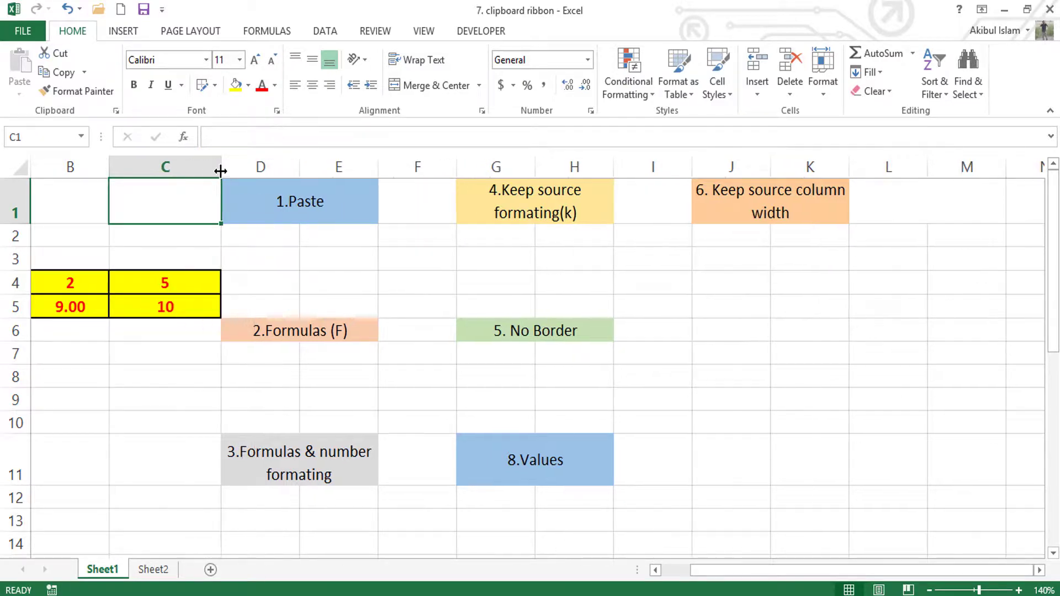
{"action": "left_click", "coordinate": [78, 425]}
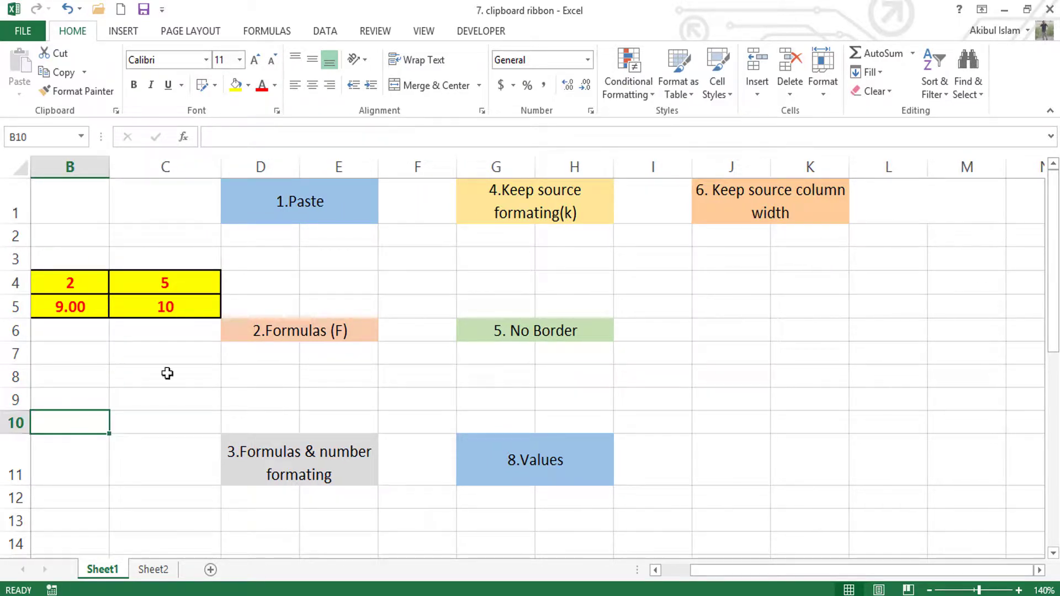
{"action": "left_click", "coordinate": [141, 391]}
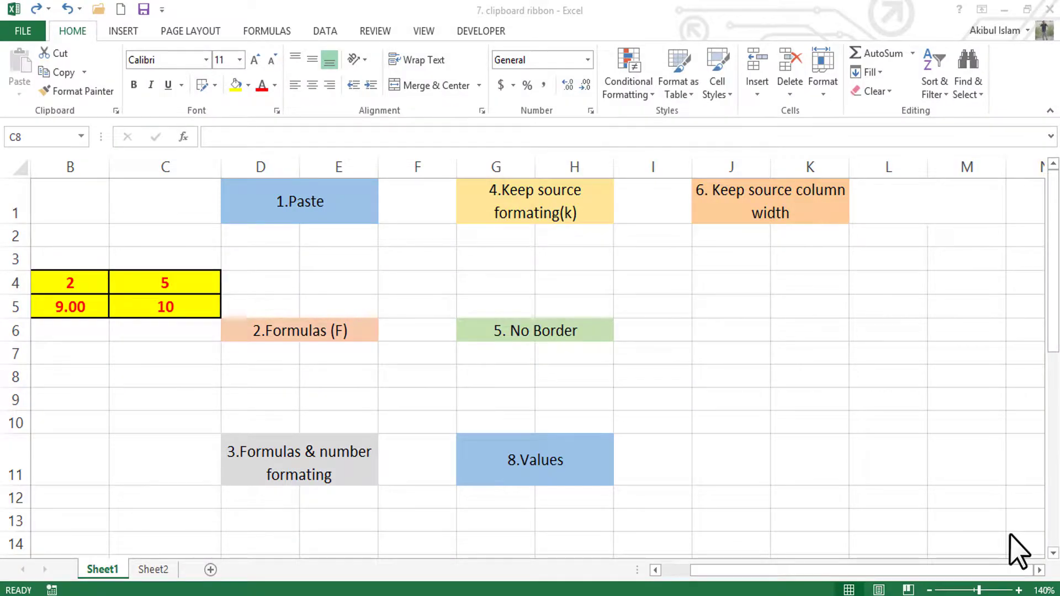
Copy the range B4:C5 and paste it with the standard Paste option at D2, under the 1.Paste heading
{"action": "left_click", "coordinate": [65, 281]}
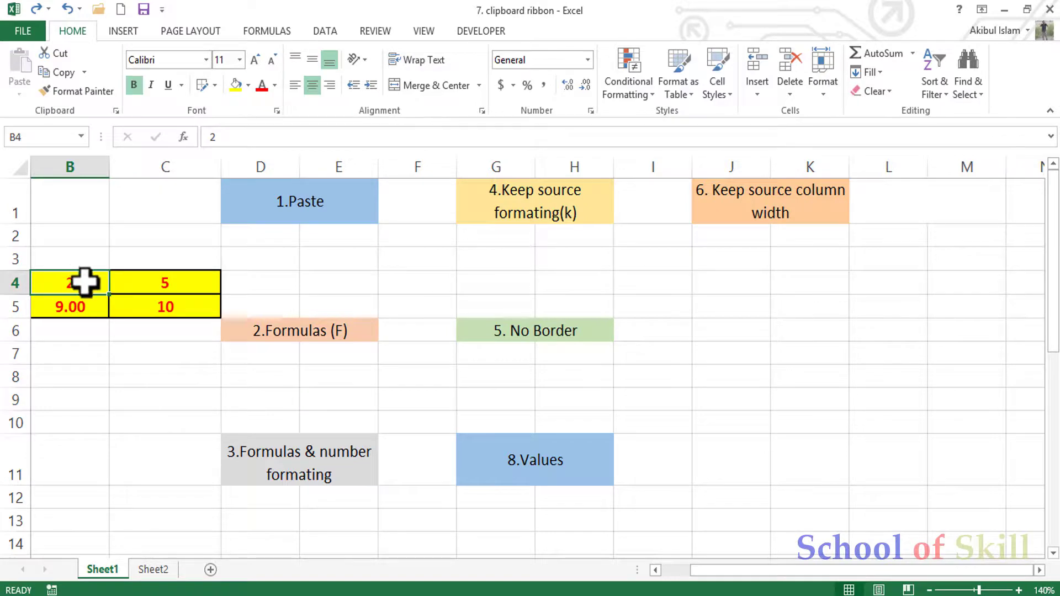
{"action": "left_click_drag", "start_coordinate": [84, 283], "coordinate": [173, 296]}
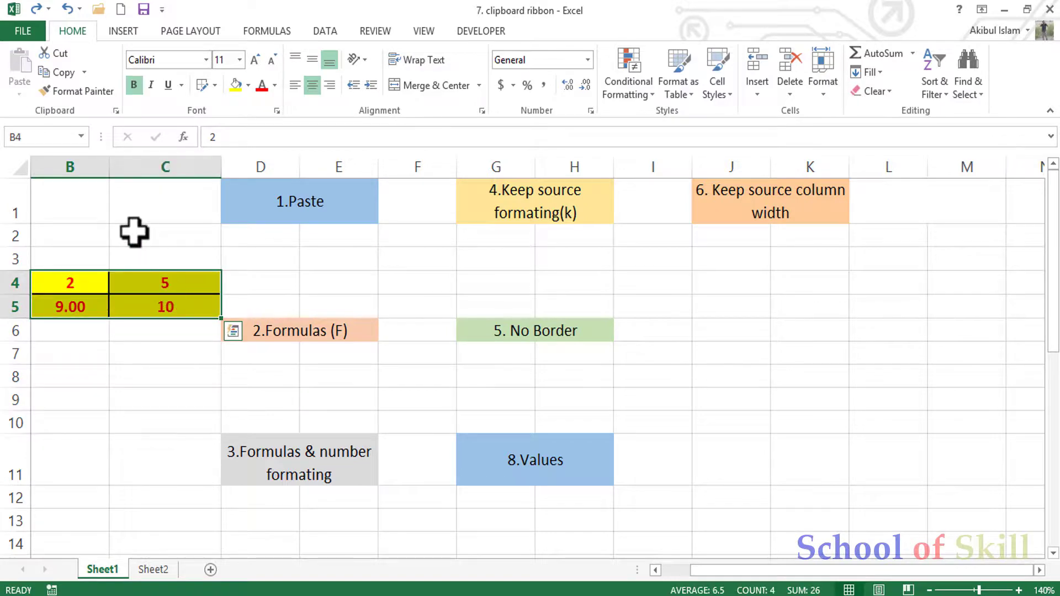
{"action": "left_click", "coordinate": [64, 75]}
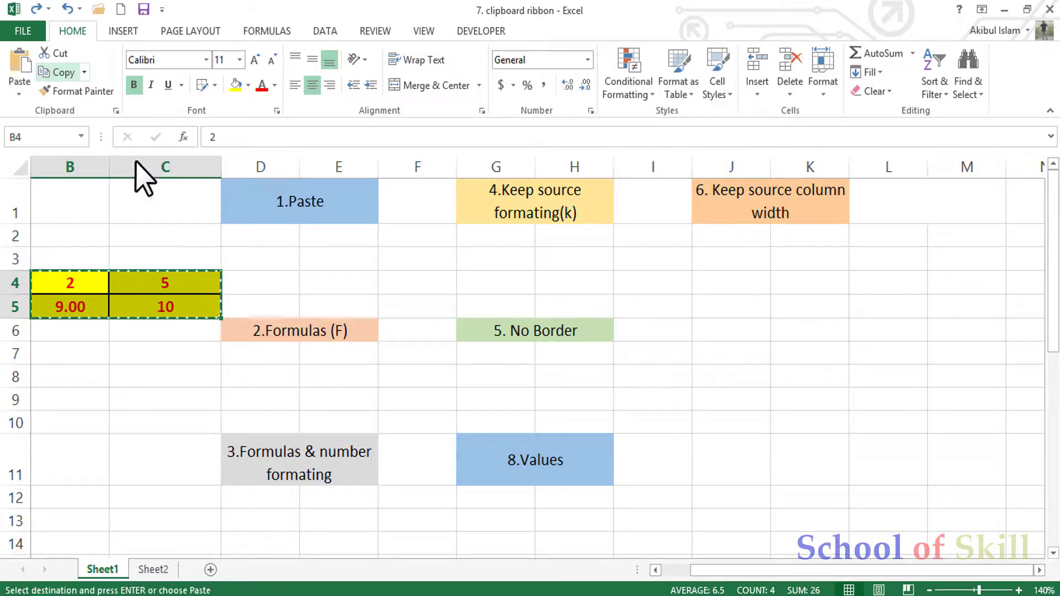
{"action": "left_click", "coordinate": [254, 245]}
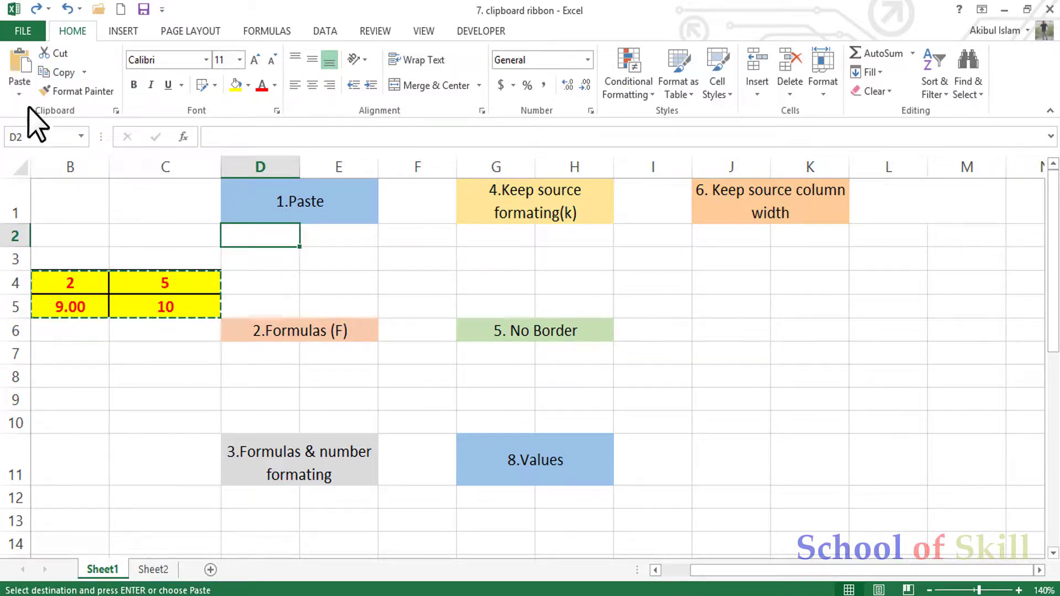
{"action": "left_click", "coordinate": [17, 94]}
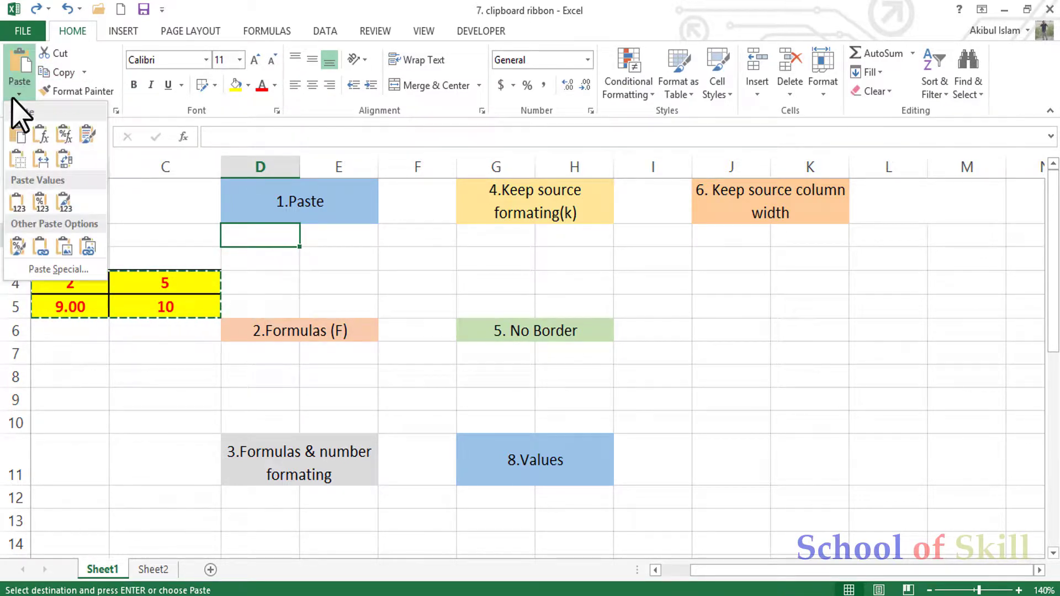
{"action": "left_click", "coordinate": [24, 129]}
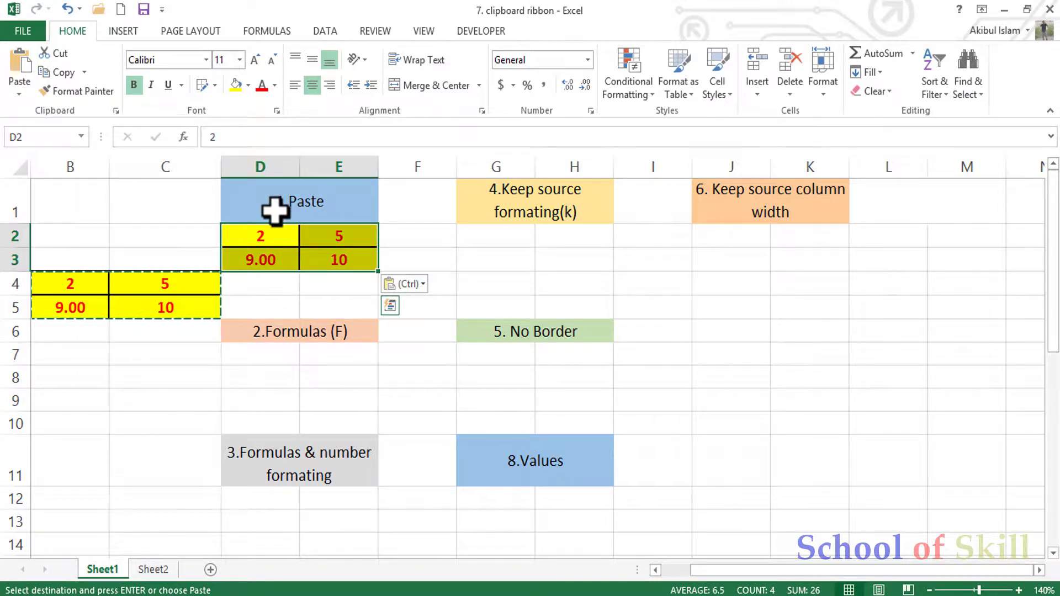
Paste the copied B4:C5 range with the Formulas option at D7, under the 2.Formulas (F) heading
{"action": "left_click", "coordinate": [276, 362]}
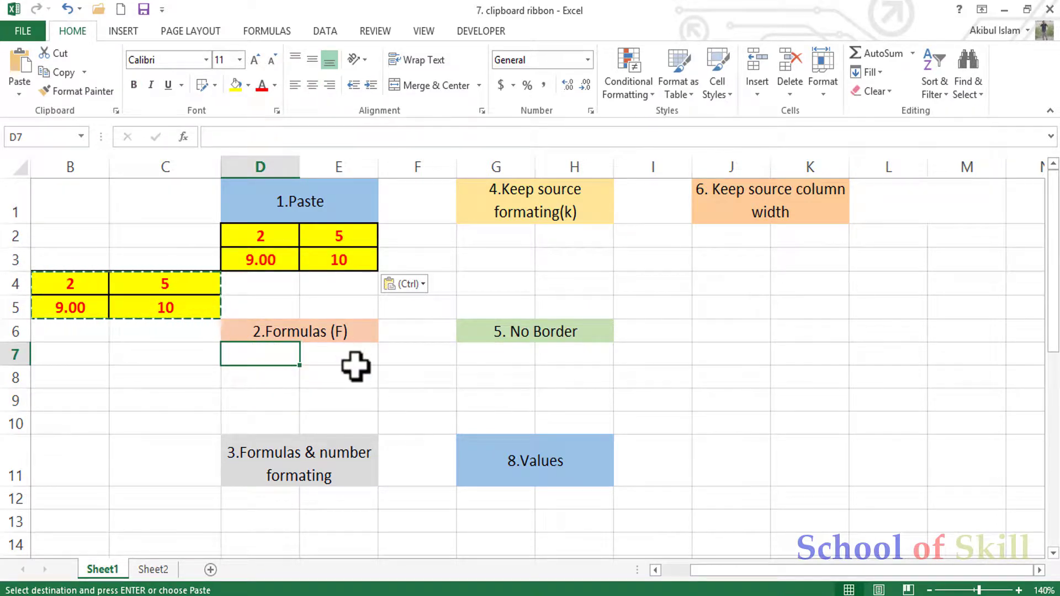
{"action": "left_click", "coordinate": [20, 93]}
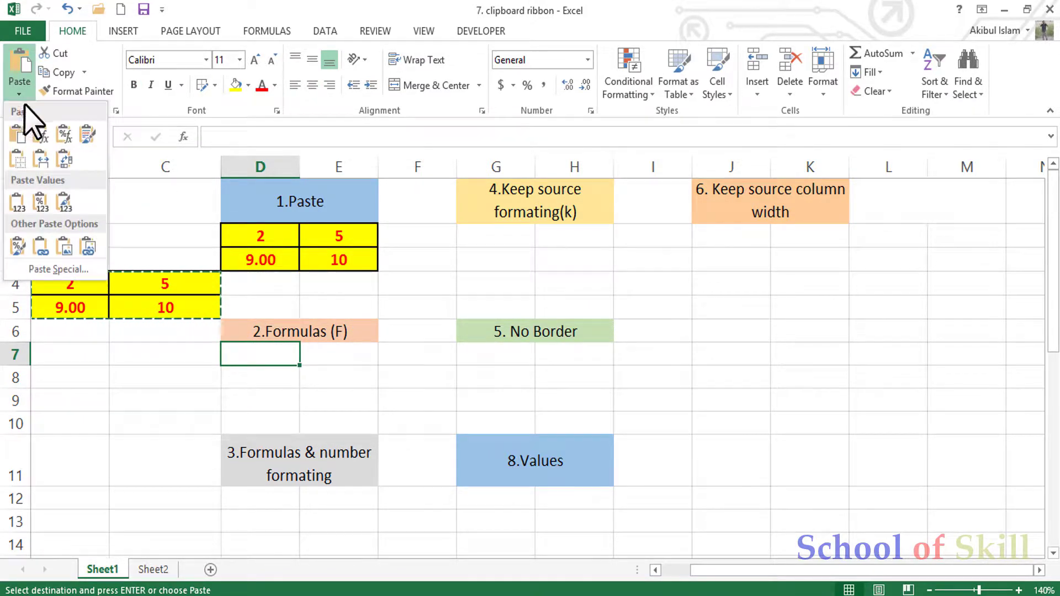
{"action": "left_click", "coordinate": [40, 133]}
{"action": "key", "text": "Escape"}
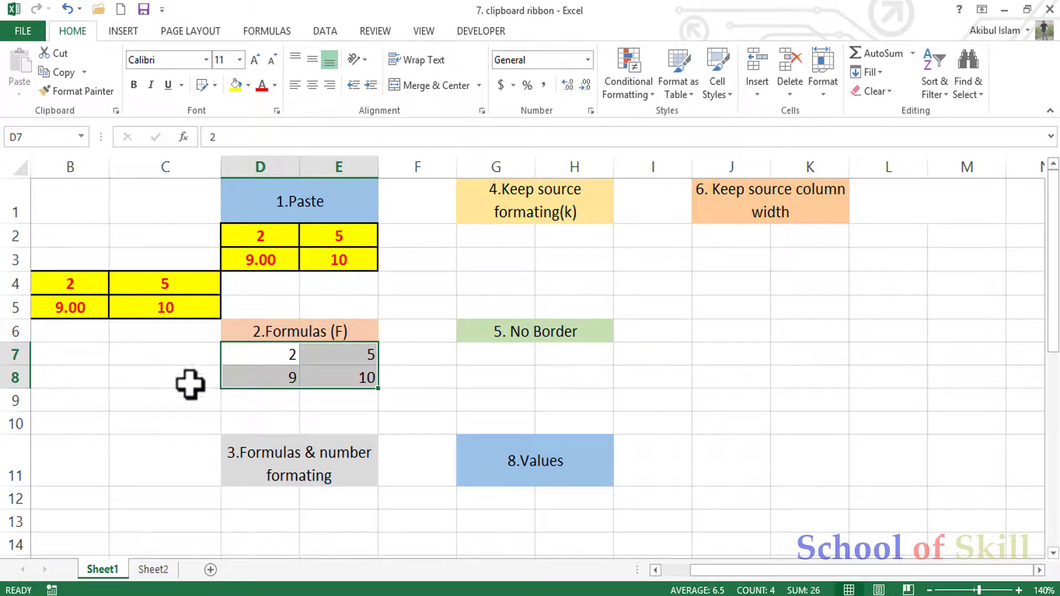
{"action": "left_click", "coordinate": [235, 399]}
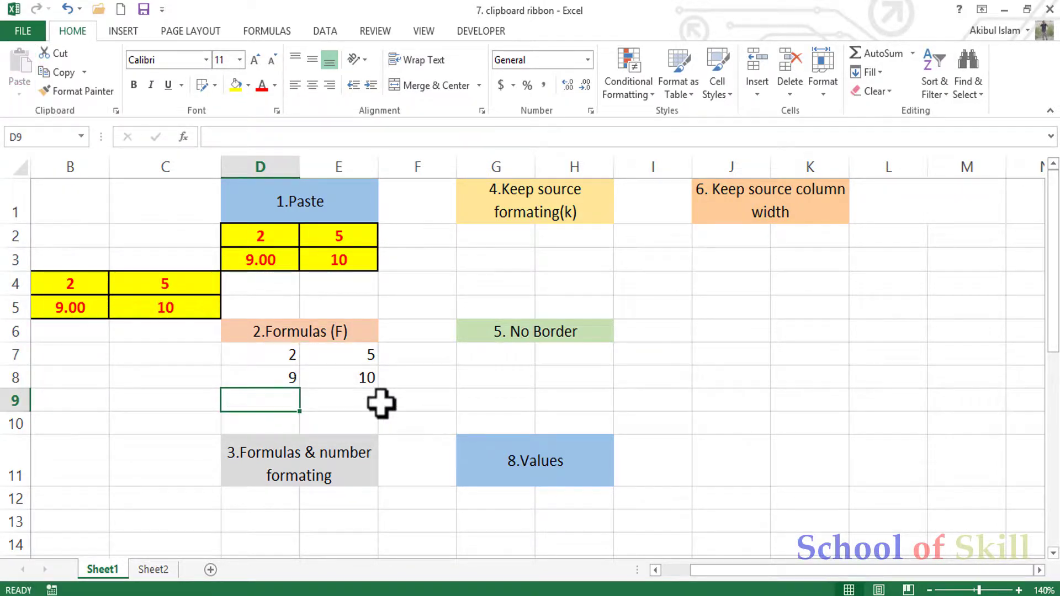
Compare the formula in source cell C5 with the one in pasted cell E8, leaving both unedited
{"action": "left_click", "coordinate": [174, 308]}
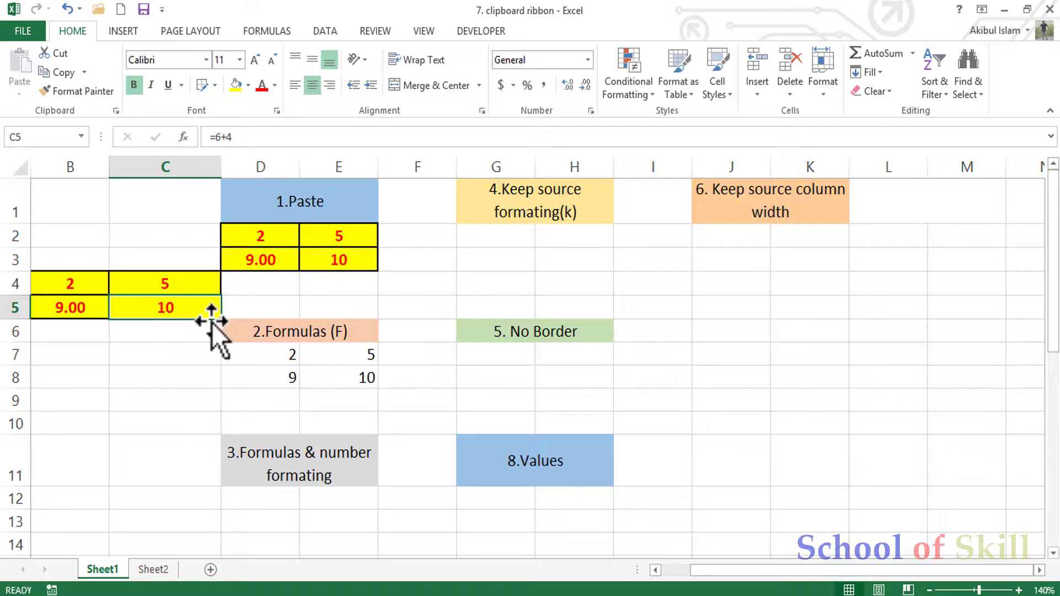
{"action": "left_click", "coordinate": [346, 374]}
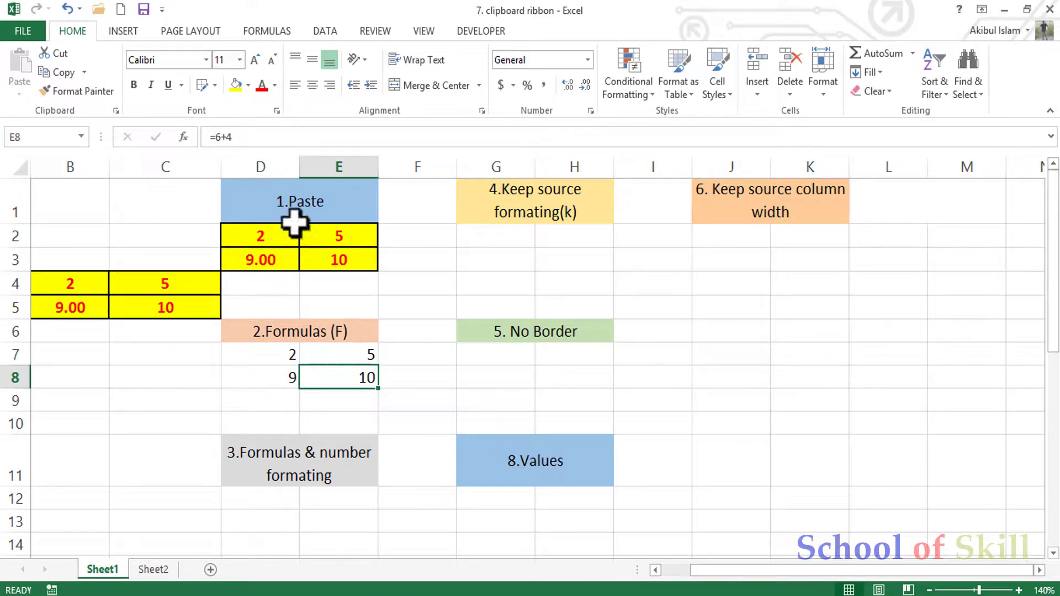
{"action": "double_click", "coordinate": [345, 381]}
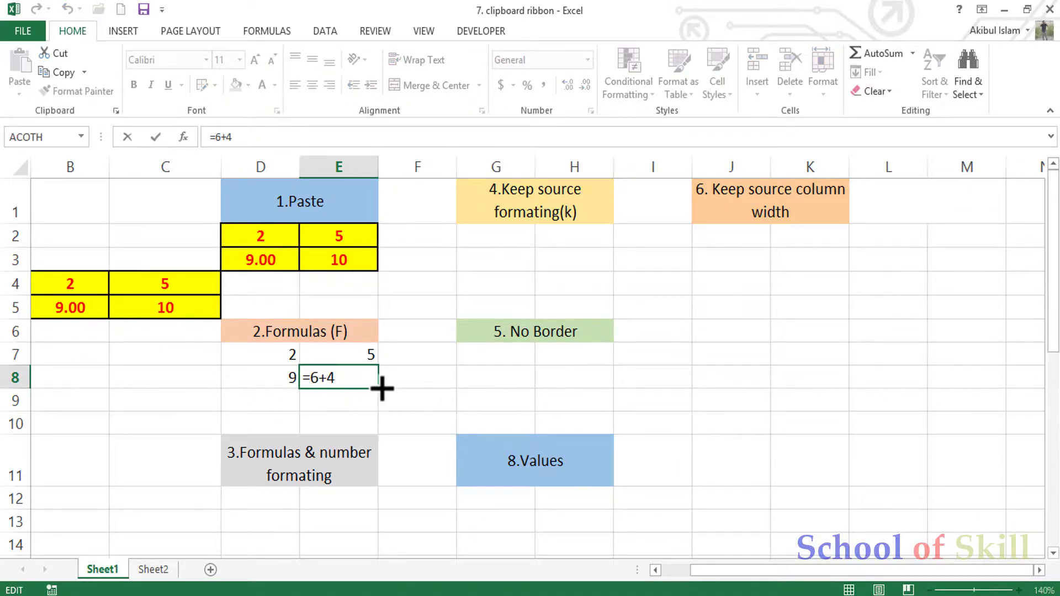
{"action": "key", "text": "Escape"}
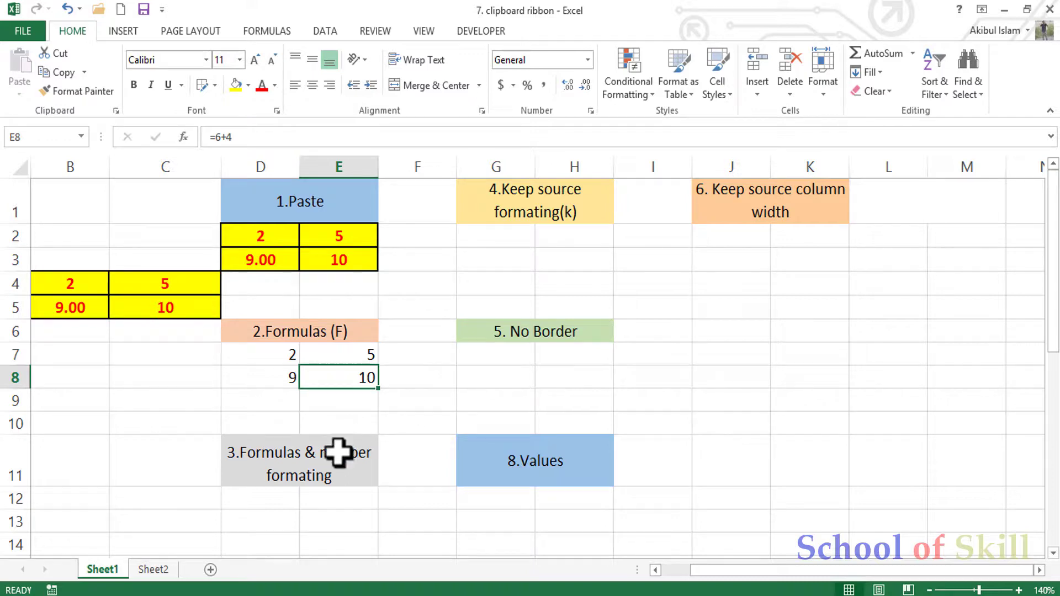
Copy the range B4:C5 and paste it with Formulas & Number Formatting at D12, under the third heading
{"action": "left_click", "coordinate": [272, 502]}
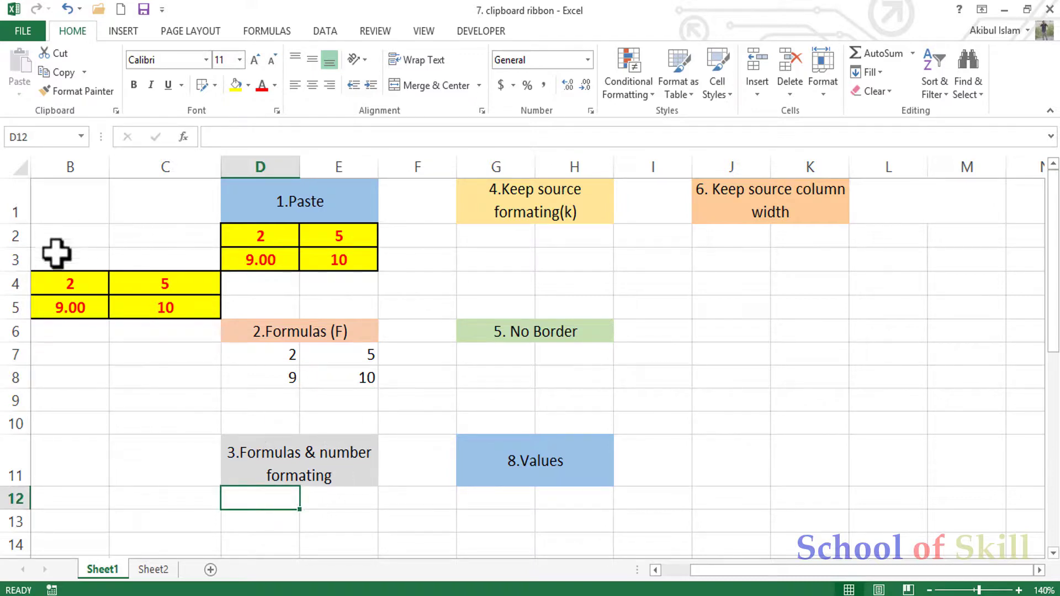
{"action": "left_click_drag", "start_coordinate": [52, 279], "coordinate": [172, 308]}
{"action": "key", "text": "ctrl+v"}
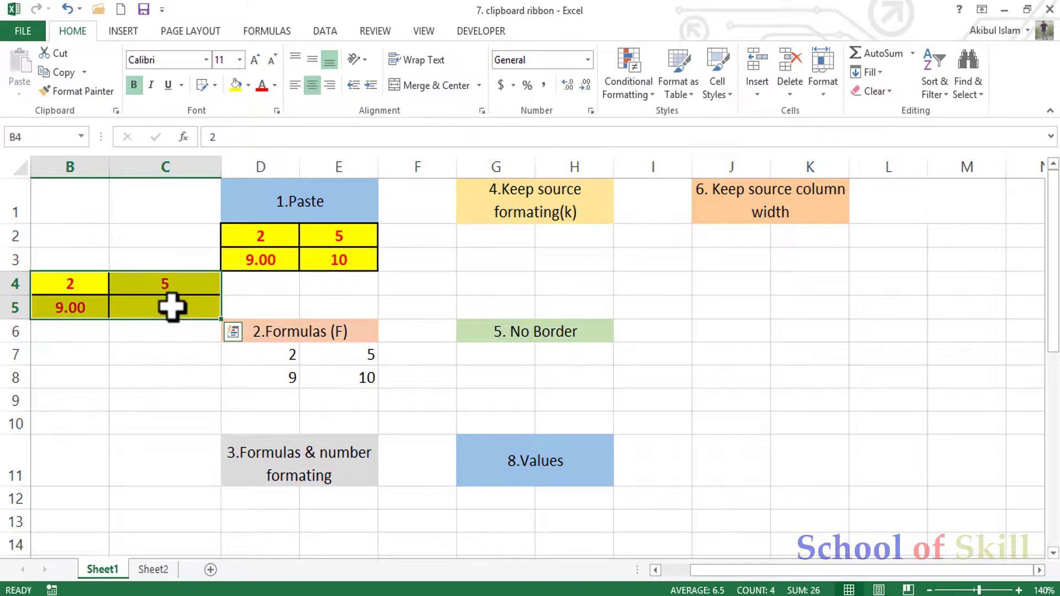
{"action": "key", "text": "ctrl+c"}
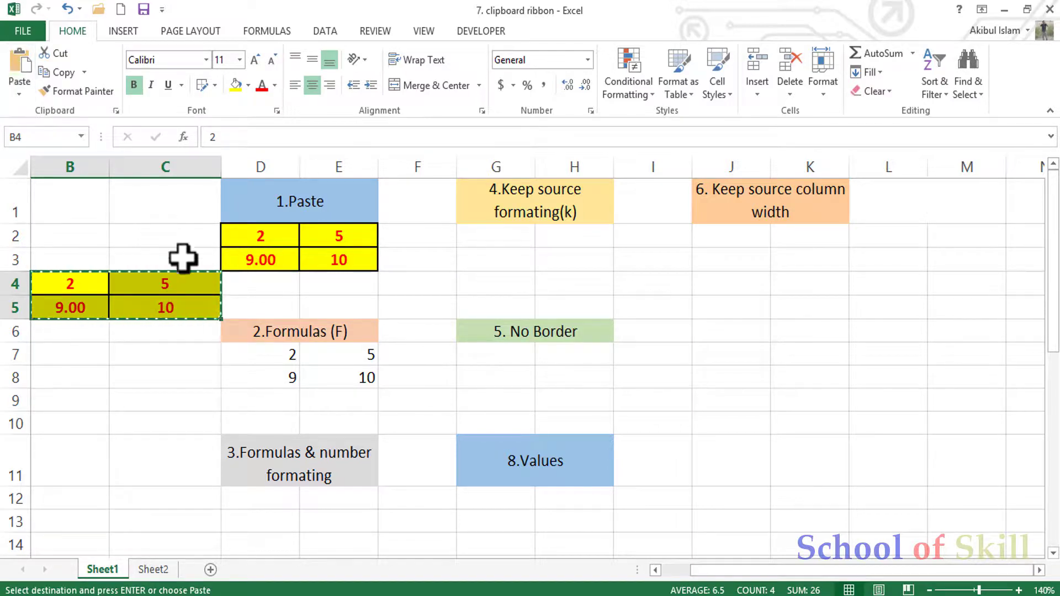
{"action": "left_click", "coordinate": [260, 499]}
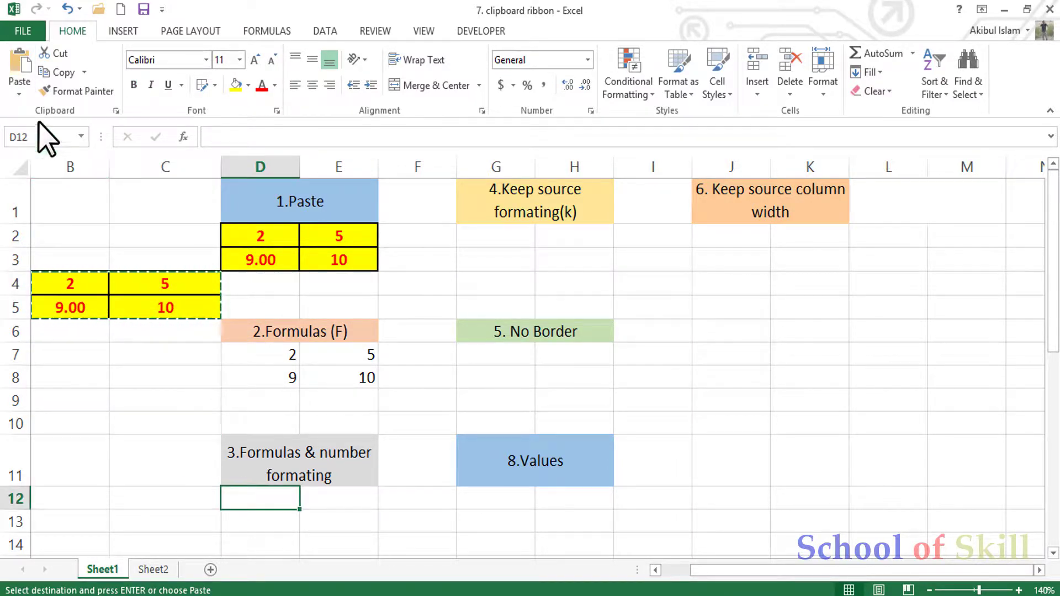
{"action": "left_click", "coordinate": [19, 91]}
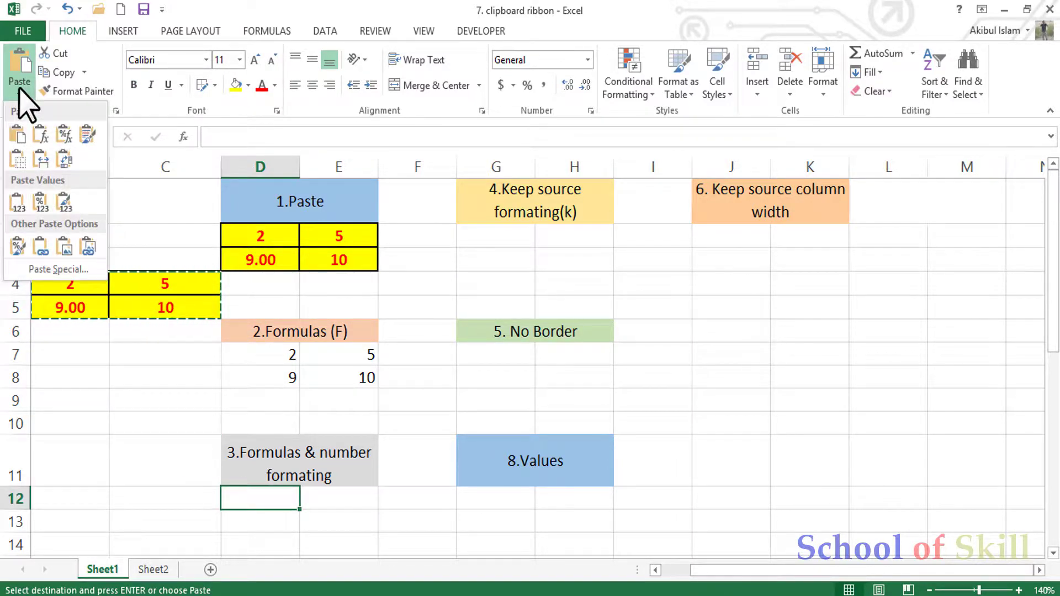
{"action": "left_click", "coordinate": [63, 134]}
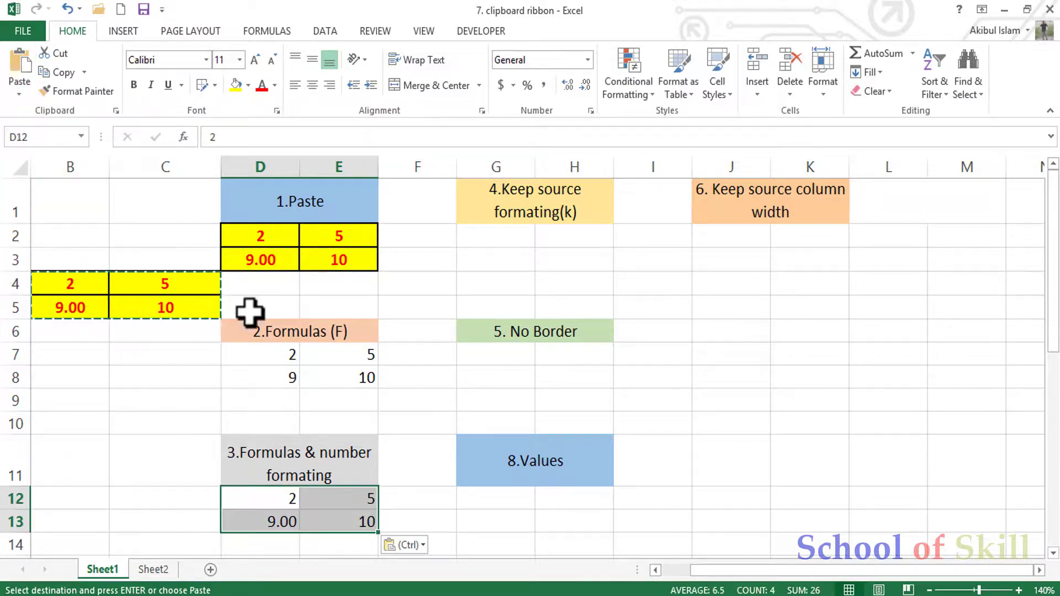
{"action": "left_click", "coordinate": [208, 529]}
{"action": "key", "text": "Escape"}
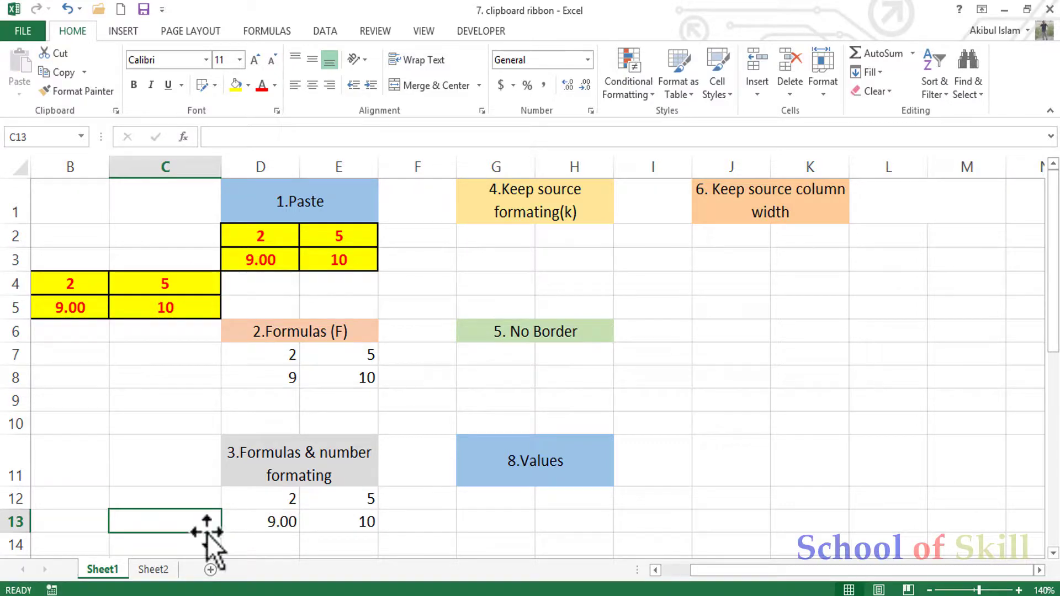
Check the formula in E13 and the number format of D13 in the pasted table
{"action": "left_click", "coordinate": [369, 522]}
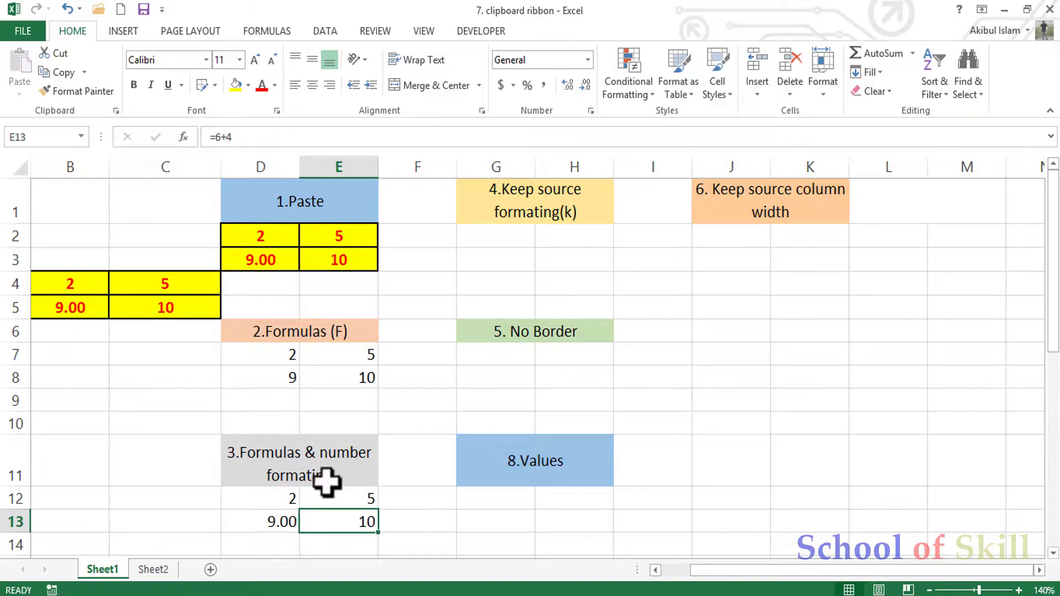
{"action": "left_click", "coordinate": [199, 525]}
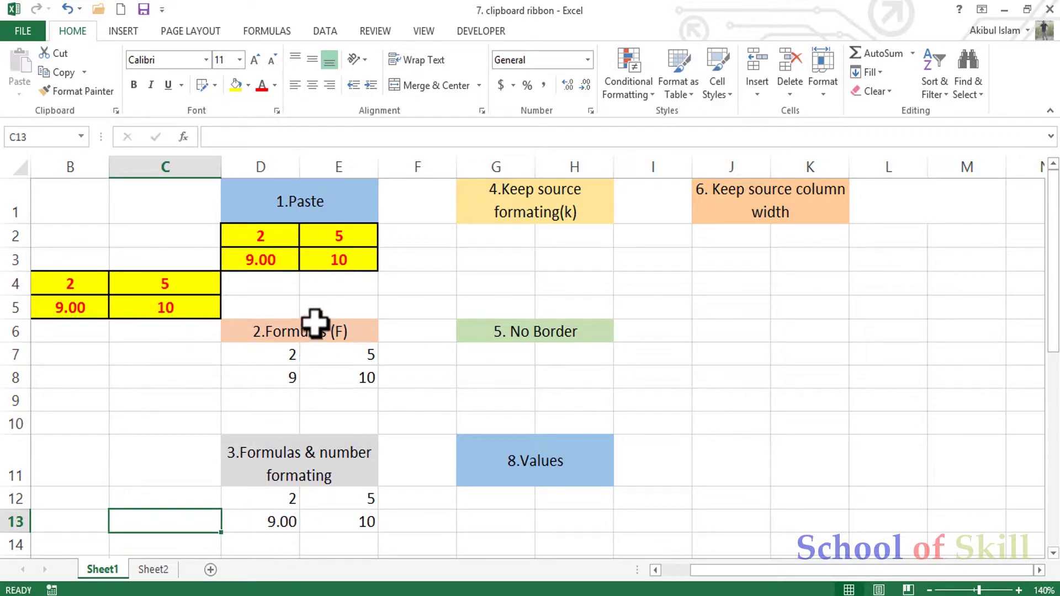
{"action": "left_click", "coordinate": [297, 523]}
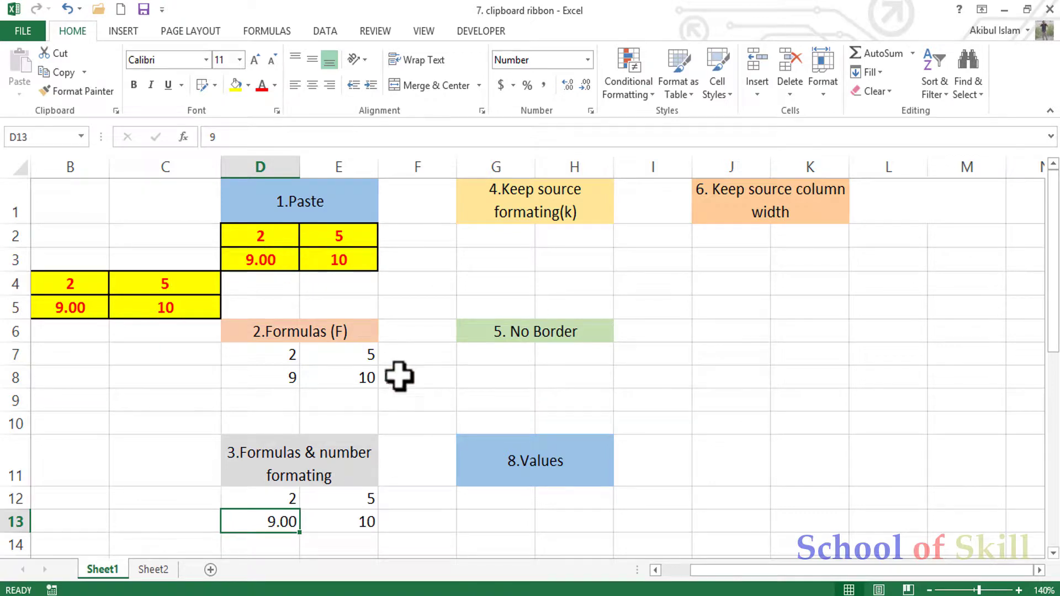
Copy the range B4:C5 and paste it with Keep Source Formatting at G2, under the fourth heading
{"action": "left_click_drag", "start_coordinate": [81, 280], "coordinate": [171, 307]}
{"action": "key", "text": "ctrl+v"}
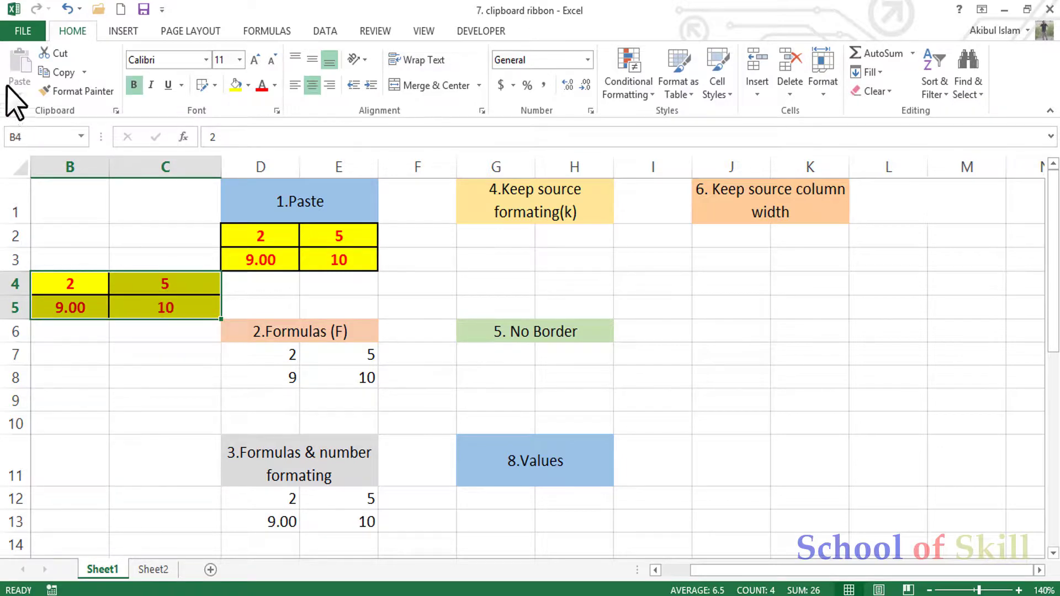
{"action": "key", "text": "ctrl+c"}
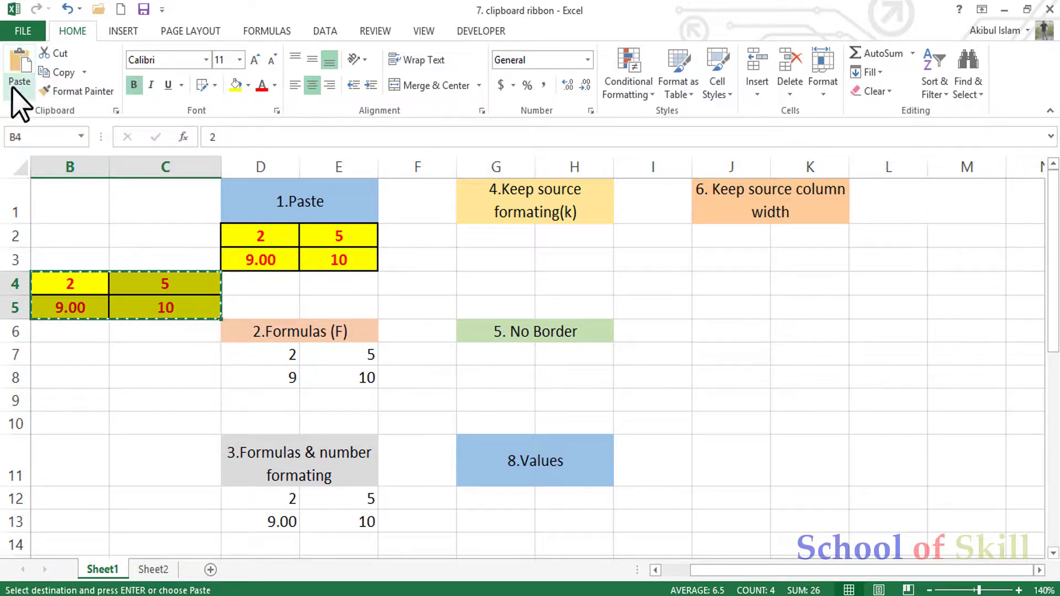
{"action": "left_click", "coordinate": [11, 89]}
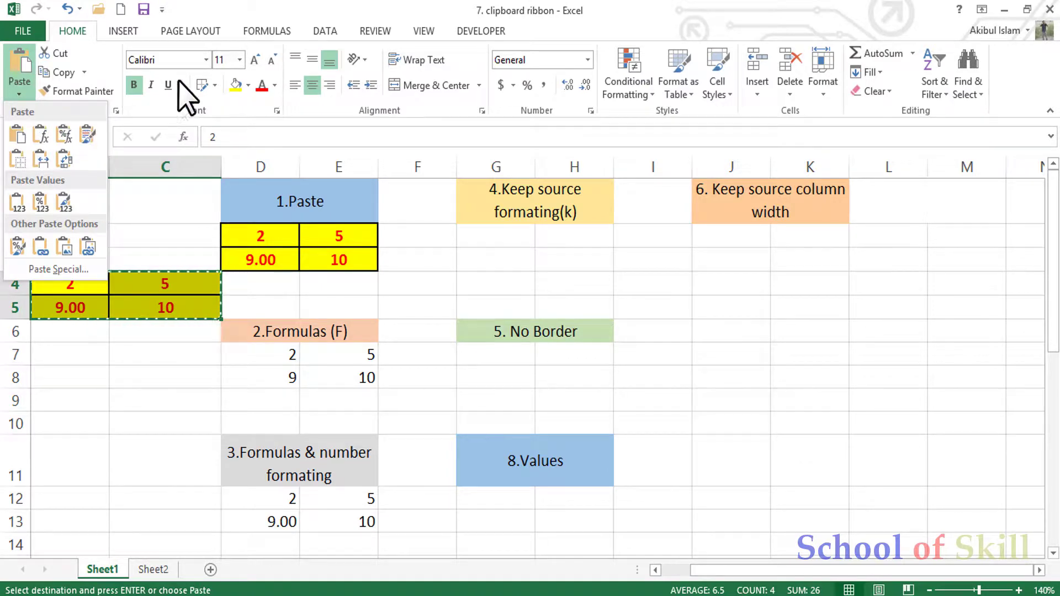
{"action": "left_click", "coordinate": [494, 229]}
{"action": "left_click", "coordinate": [492, 231]}
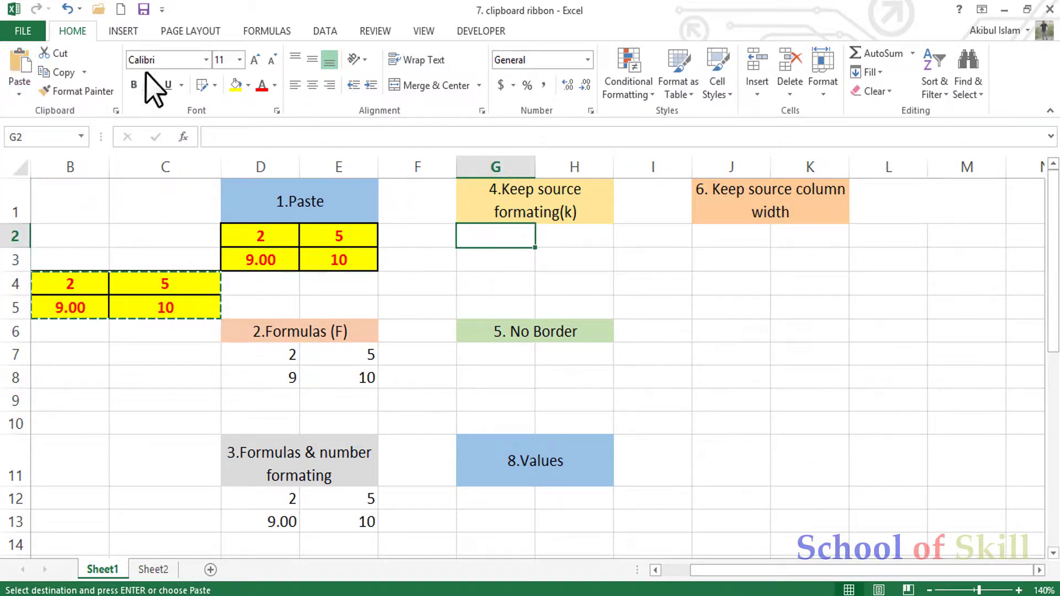
{"action": "left_click", "coordinate": [27, 78]}
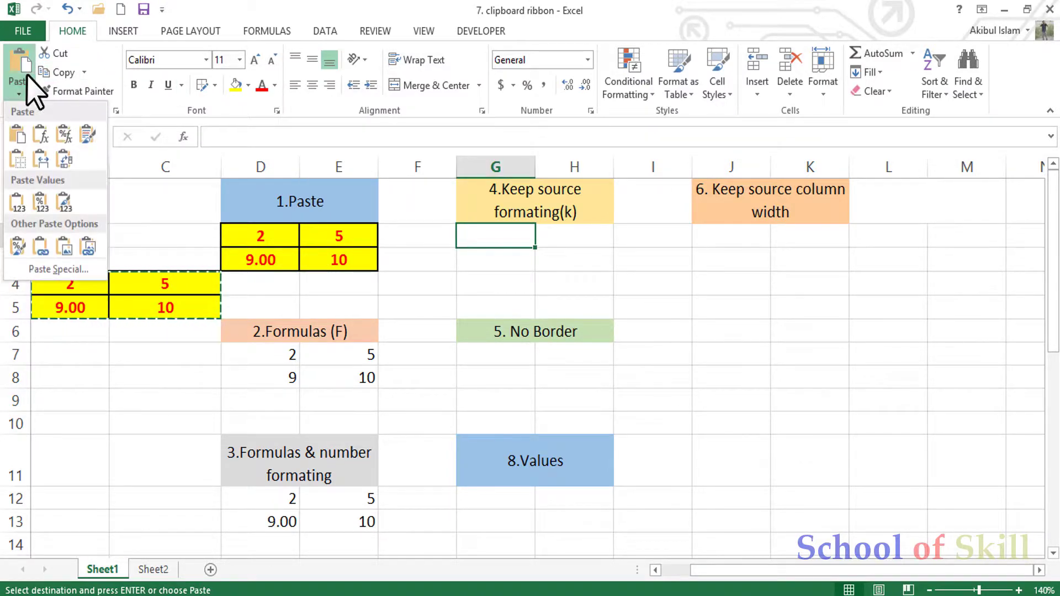
{"action": "left_click", "coordinate": [86, 134]}
{"action": "left_click", "coordinate": [547, 304]}
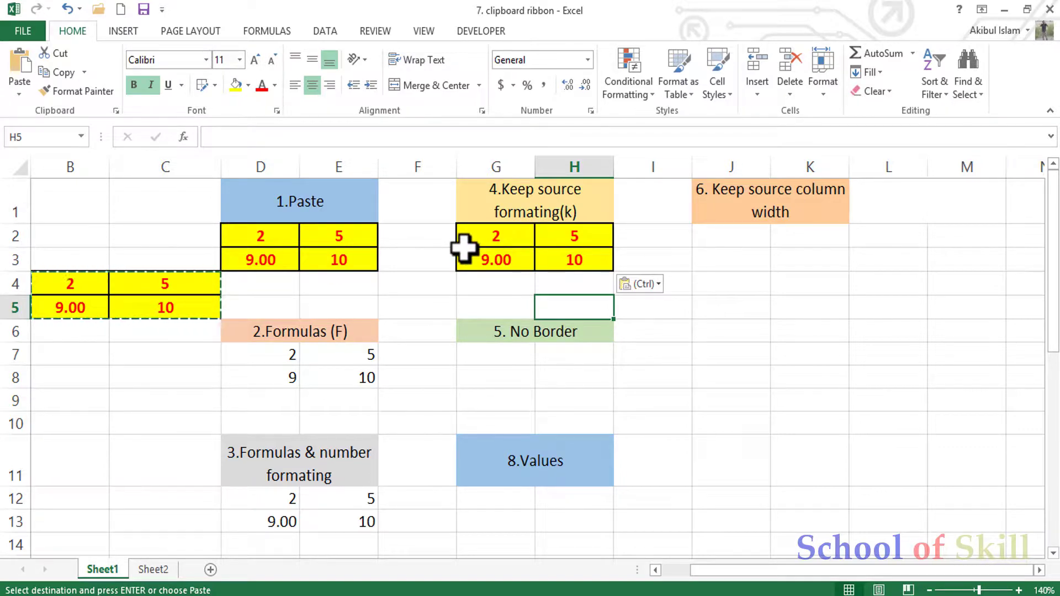
Paste the copied range with the No Borders option at G7, under the 5. No Border heading
{"action": "left_click", "coordinate": [511, 356]}
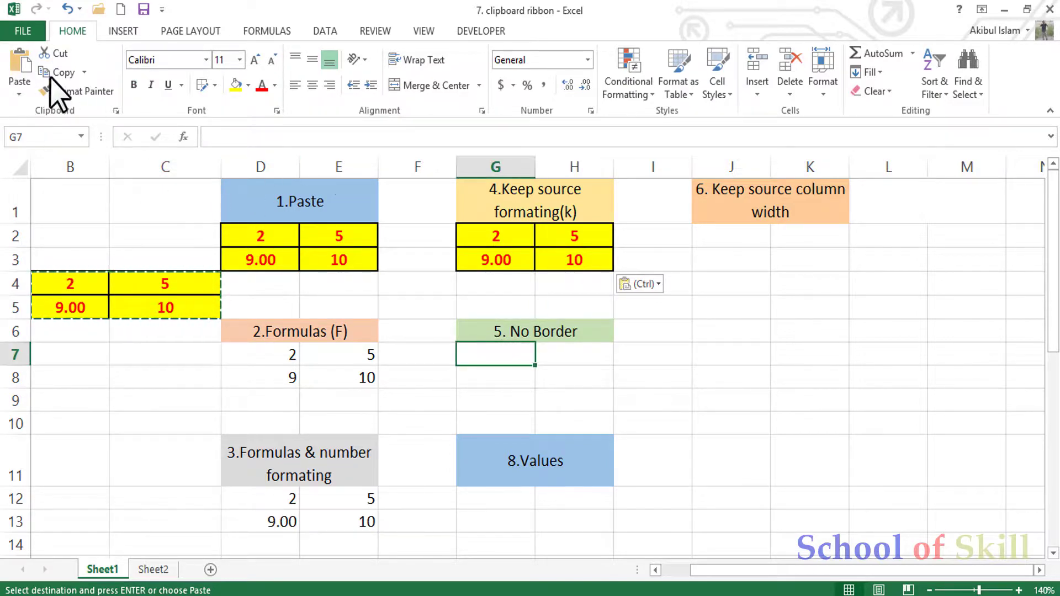
{"action": "left_click", "coordinate": [19, 96]}
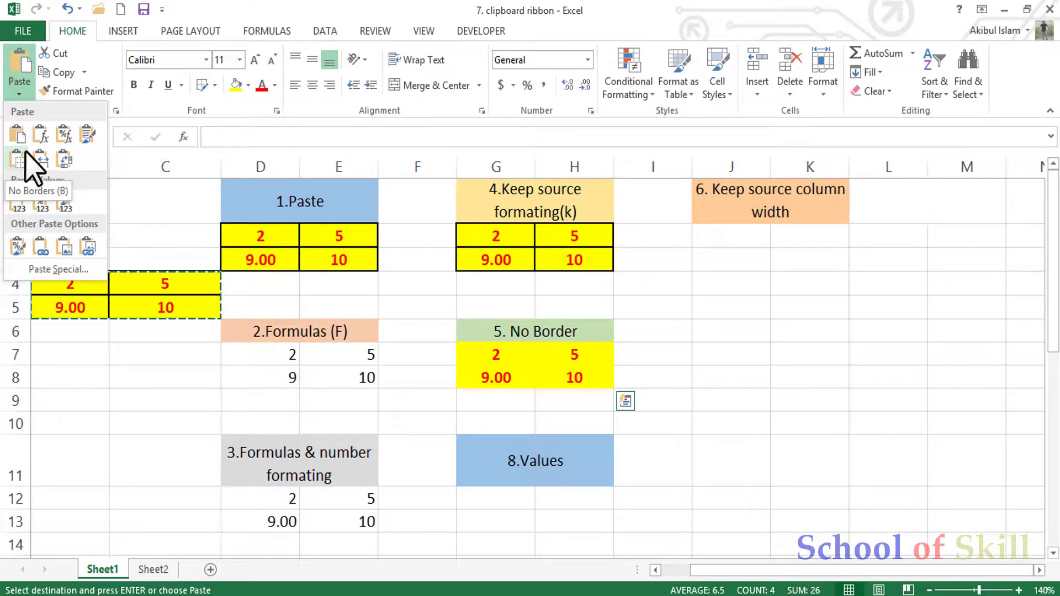
{"action": "left_click", "coordinate": [24, 154]}
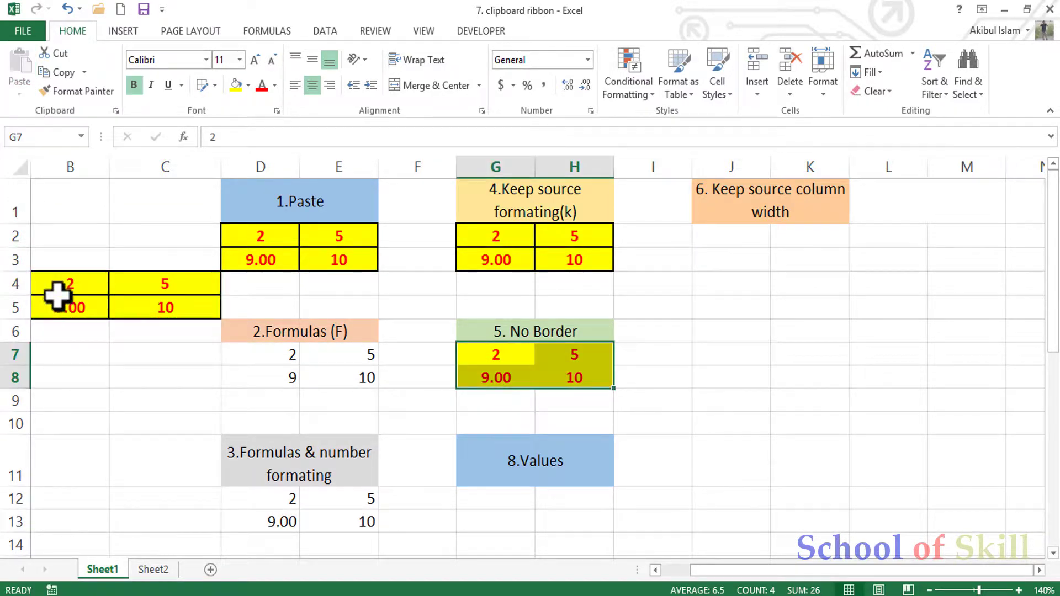
{"action": "left_click", "coordinate": [154, 446]}
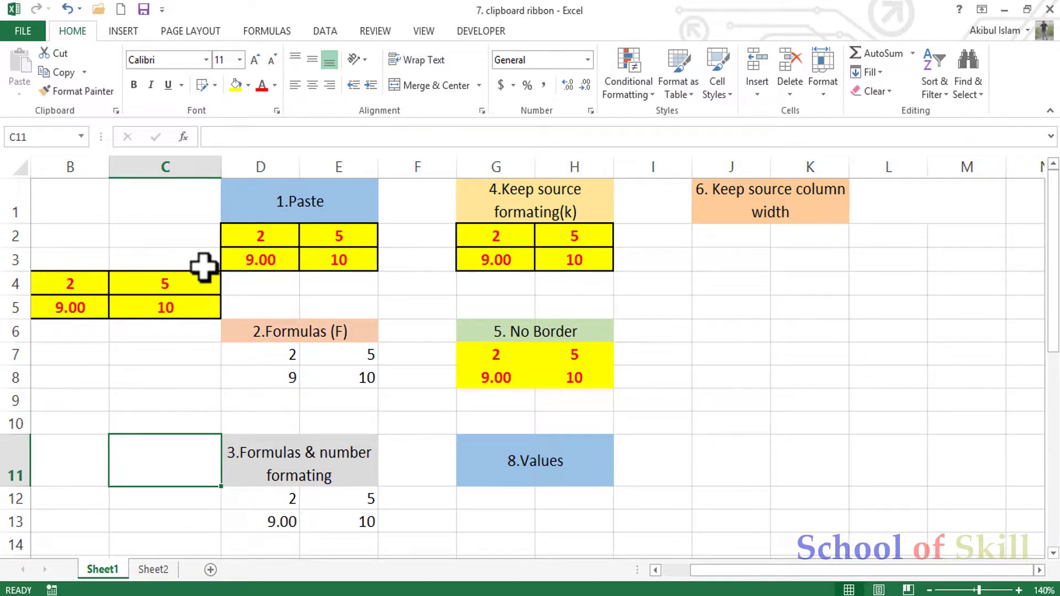
Inspect the contents of G8 and the formula in H8 of the borderless table without editing them
{"action": "left_click", "coordinate": [549, 385]}
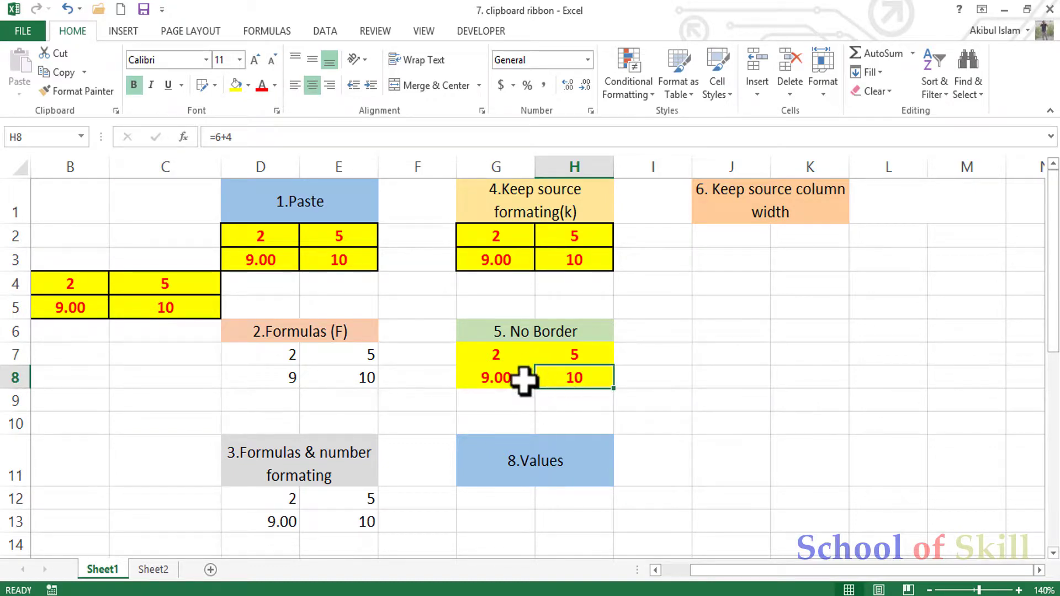
{"action": "left_click", "coordinate": [522, 381]}
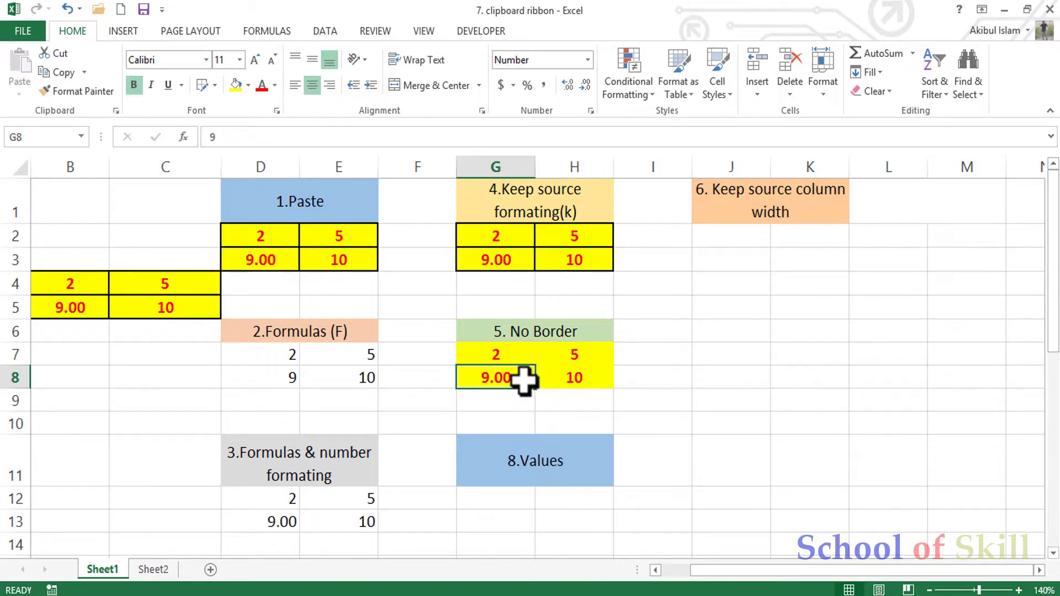
{"action": "left_click", "coordinate": [595, 382]}
{"action": "double_click", "coordinate": [595, 383]}
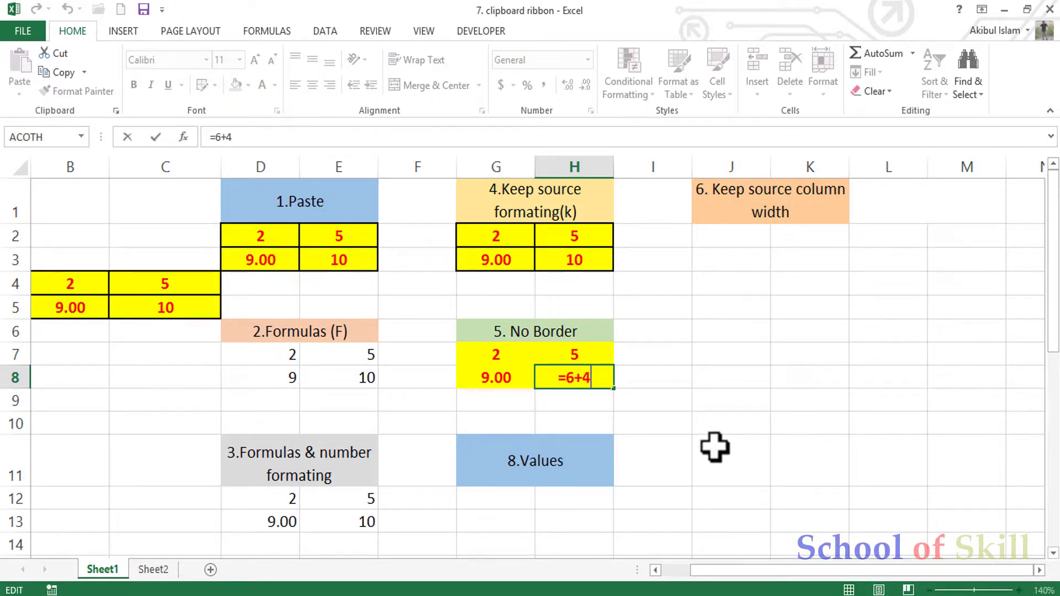
{"action": "key", "text": "Escape"}
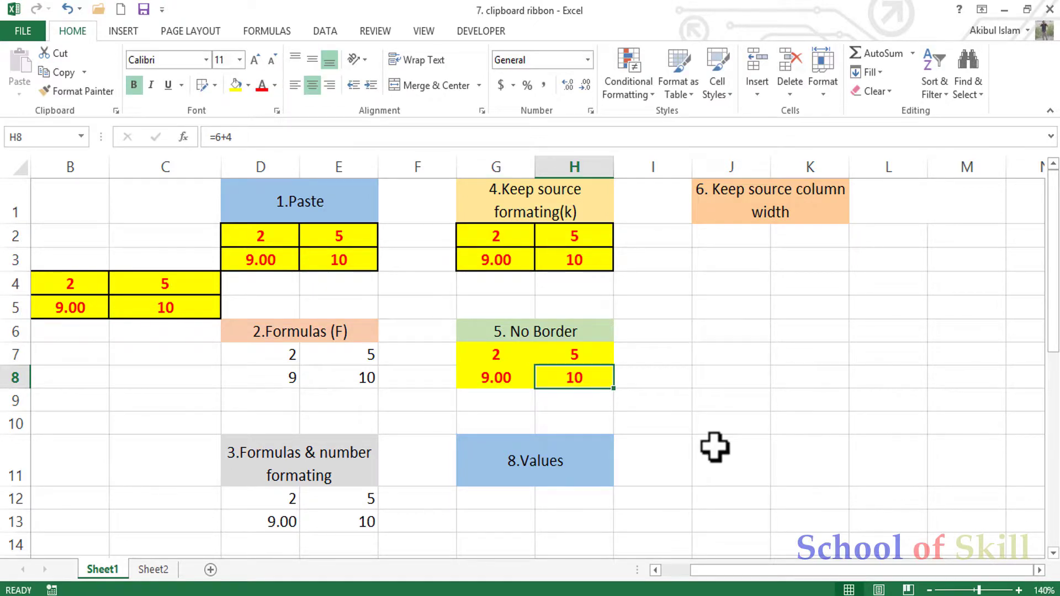
Copy the range B4:C5 and paste it as Values at G12, under the 8.Values heading
{"action": "left_click", "coordinate": [494, 499]}
{"action": "left_click_drag", "start_coordinate": [55, 279], "coordinate": [196, 313]}
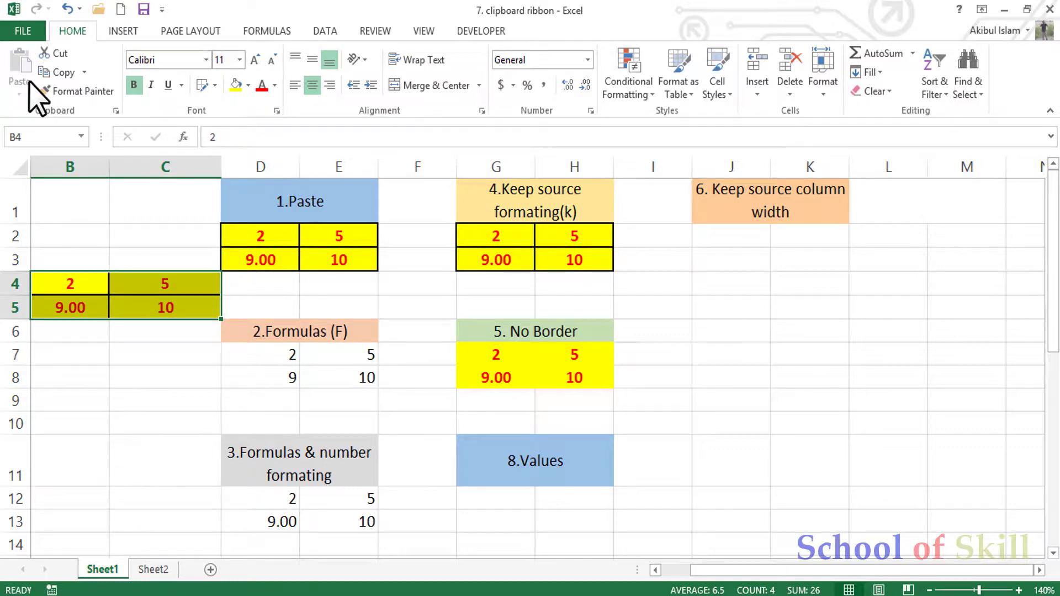
{"action": "key", "text": "ctrl+c"}
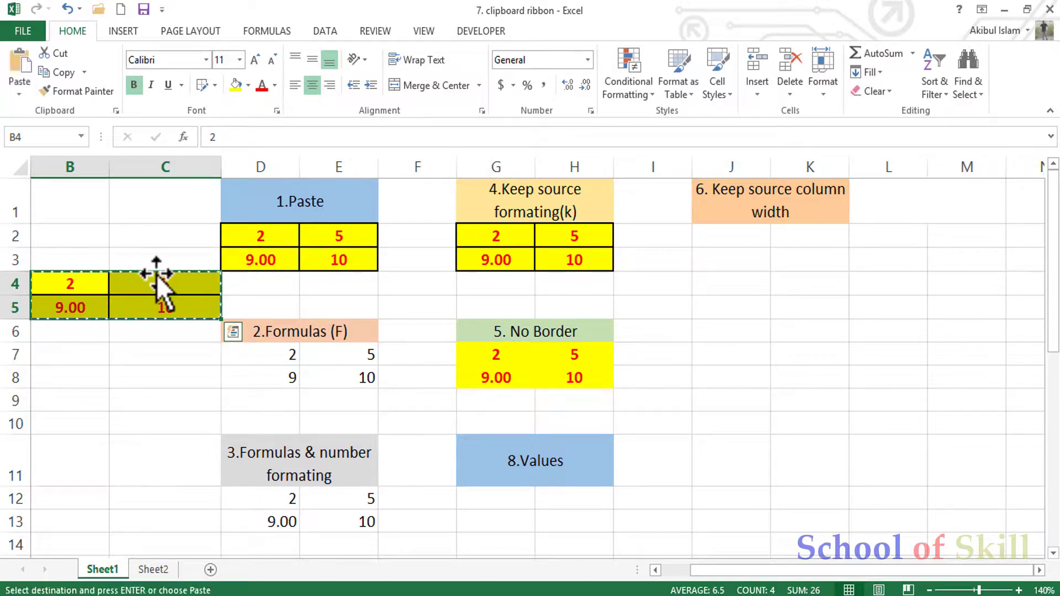
{"action": "left_click", "coordinate": [19, 95]}
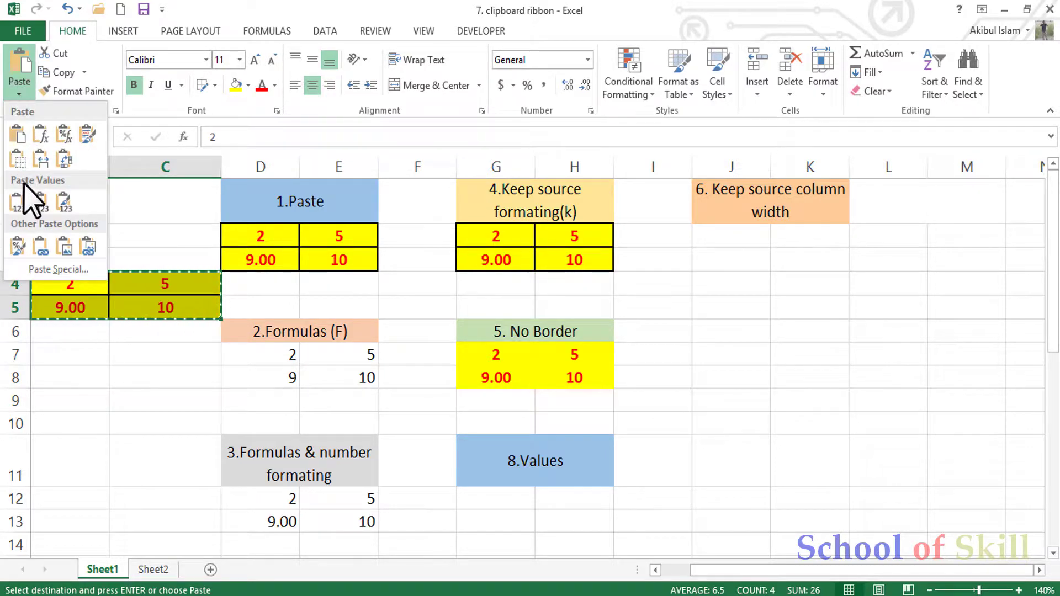
{"action": "left_click", "coordinate": [508, 526]}
{"action": "left_click", "coordinate": [497, 500]}
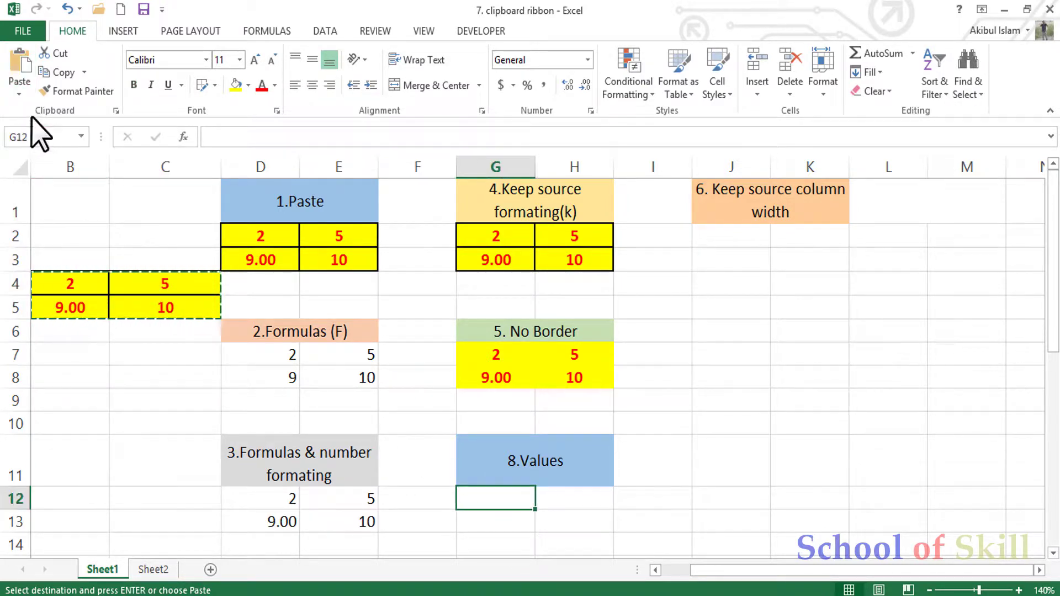
{"action": "left_click", "coordinate": [20, 95]}
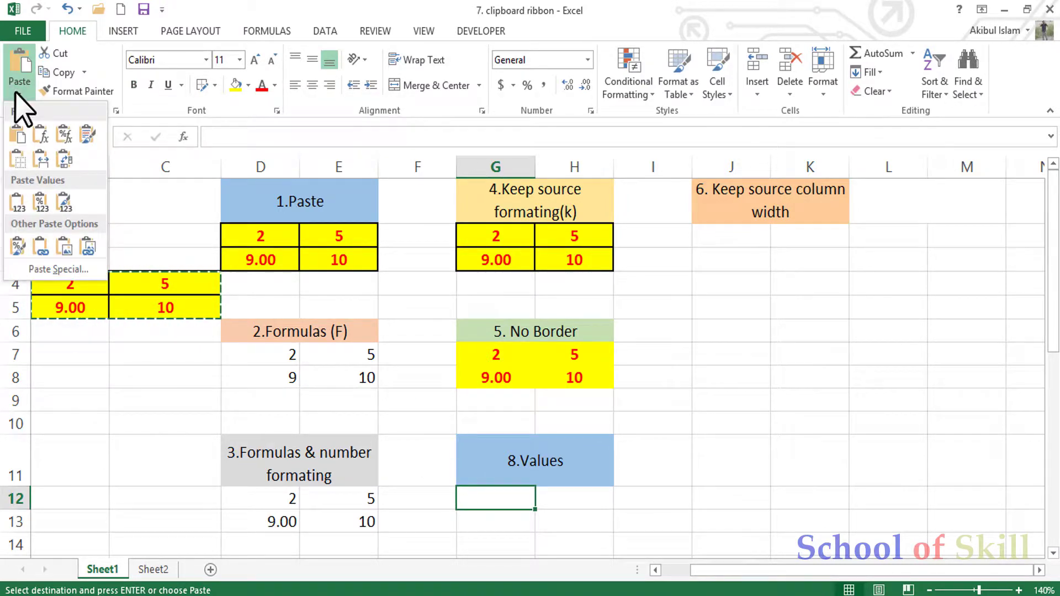
{"action": "left_click", "coordinate": [20, 203]}
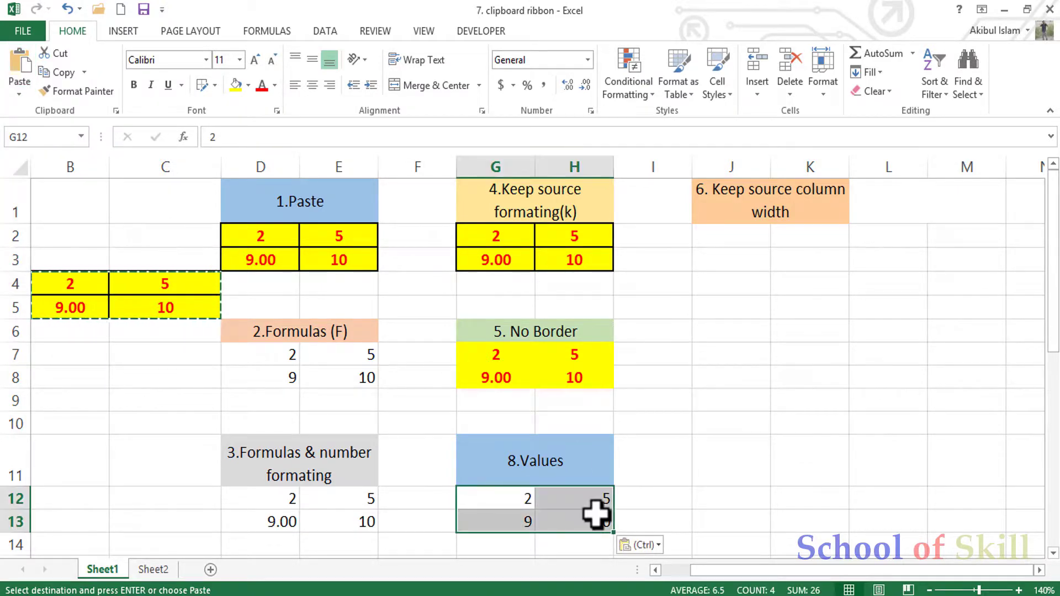
{"action": "left_click", "coordinate": [636, 471]}
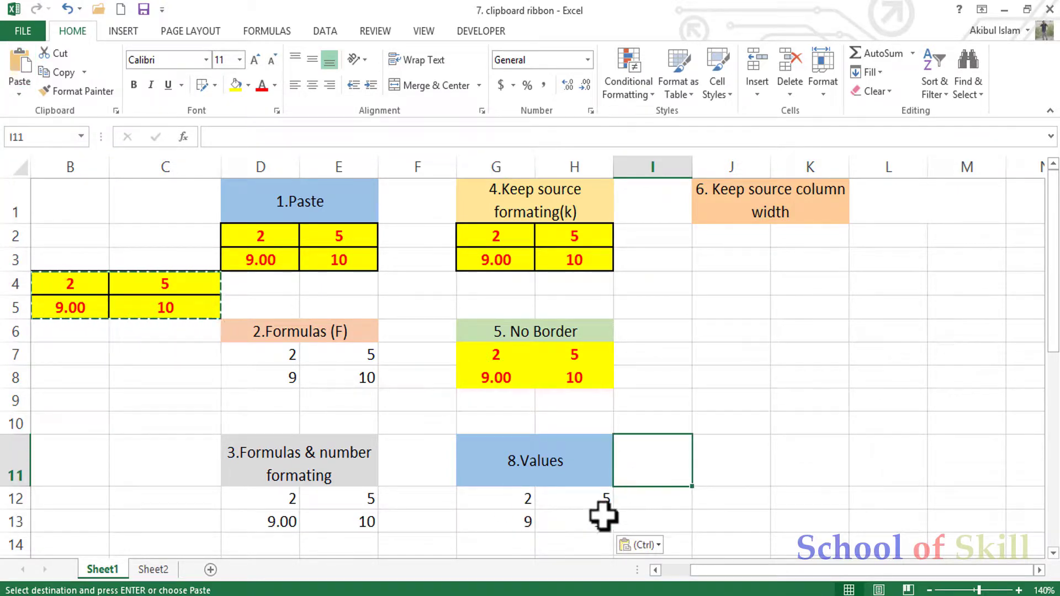
Inspect each cell of the values-only table G12:H13 and compare H13 with source cell C5 without editing them
{"action": "left_click", "coordinate": [506, 499]}
{"action": "left_click", "coordinate": [604, 499]}
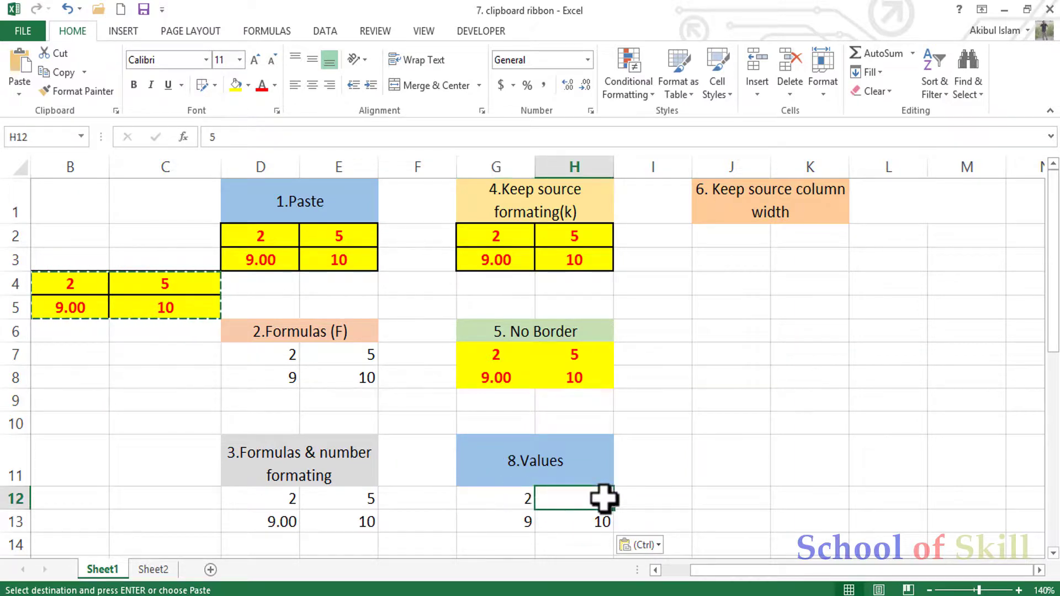
{"action": "left_click", "coordinate": [532, 525]}
{"action": "left_click", "coordinate": [565, 522]}
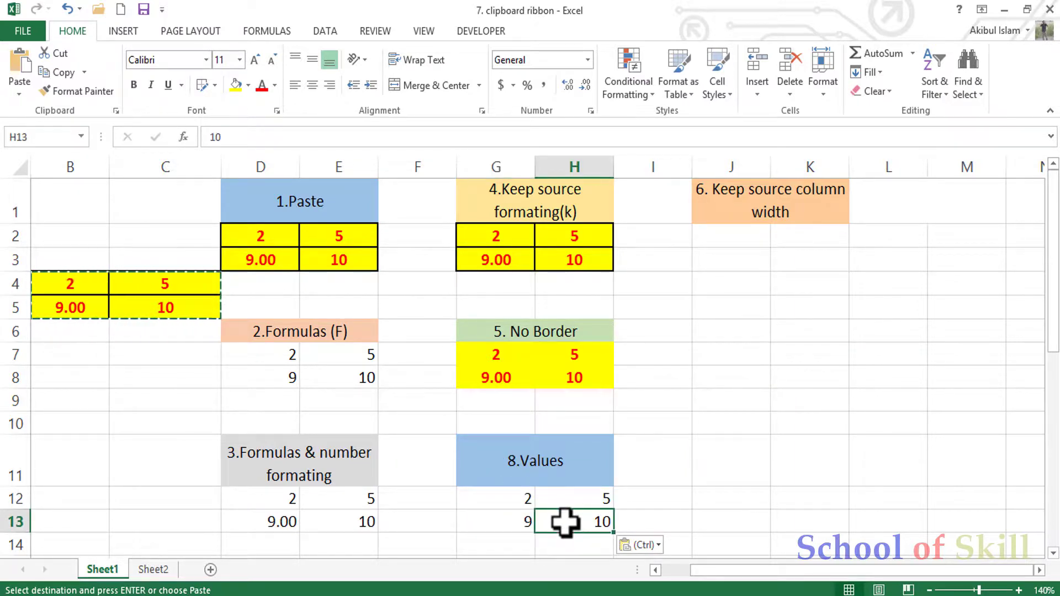
{"action": "double_click", "coordinate": [569, 523]}
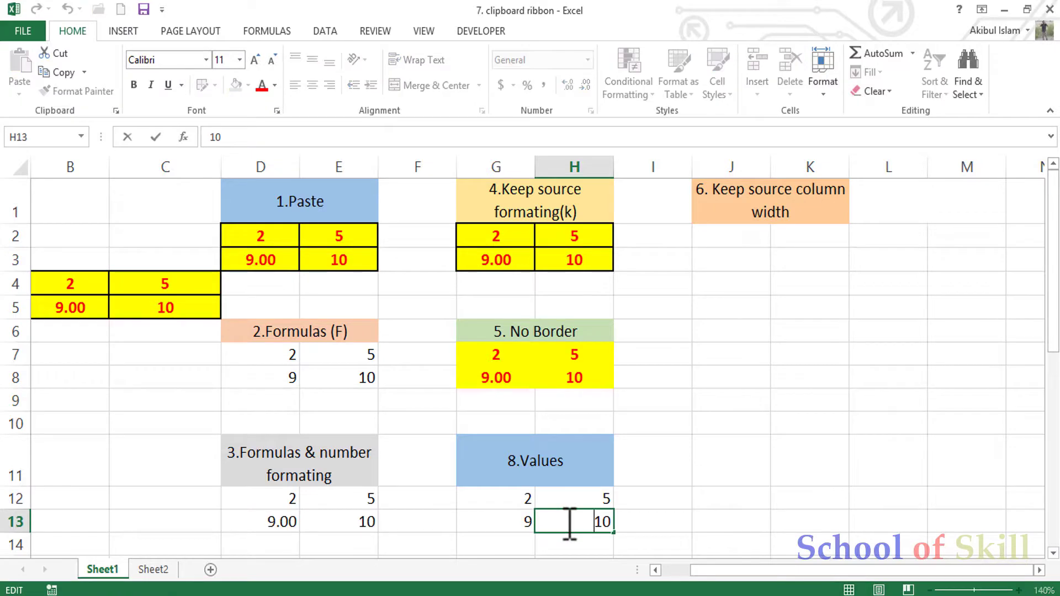
{"action": "left_click", "coordinate": [655, 521]}
{"action": "left_click", "coordinate": [199, 301]}
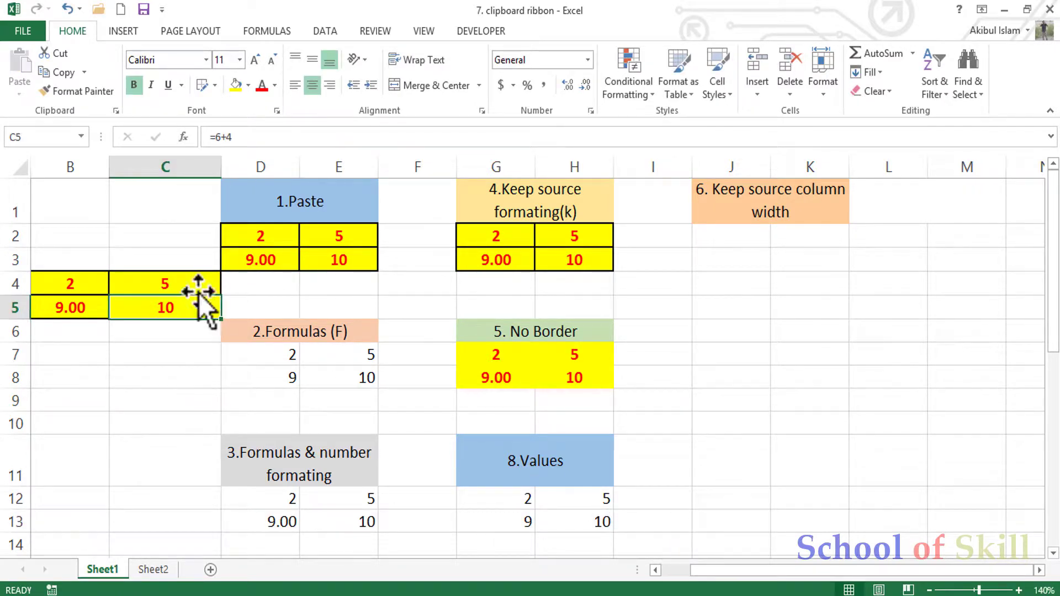
{"action": "left_click", "coordinate": [609, 527]}
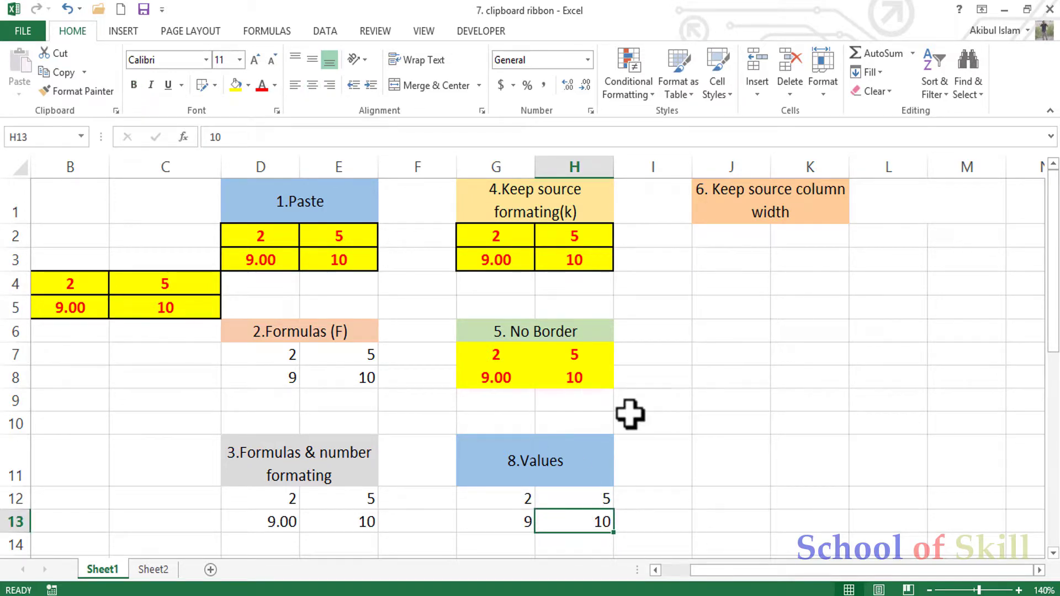
Copy the range B4:C5 and paste it with Keep Source Column Widths at J2, under the sixth heading
{"action": "left_click", "coordinate": [730, 235]}
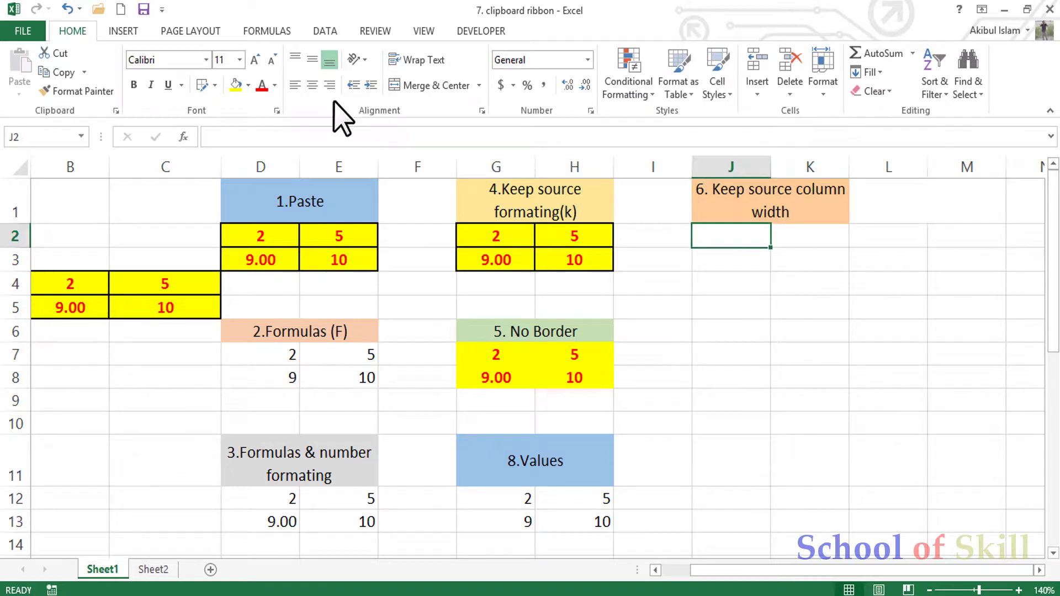
{"action": "right_click", "coordinate": [76, 273]}
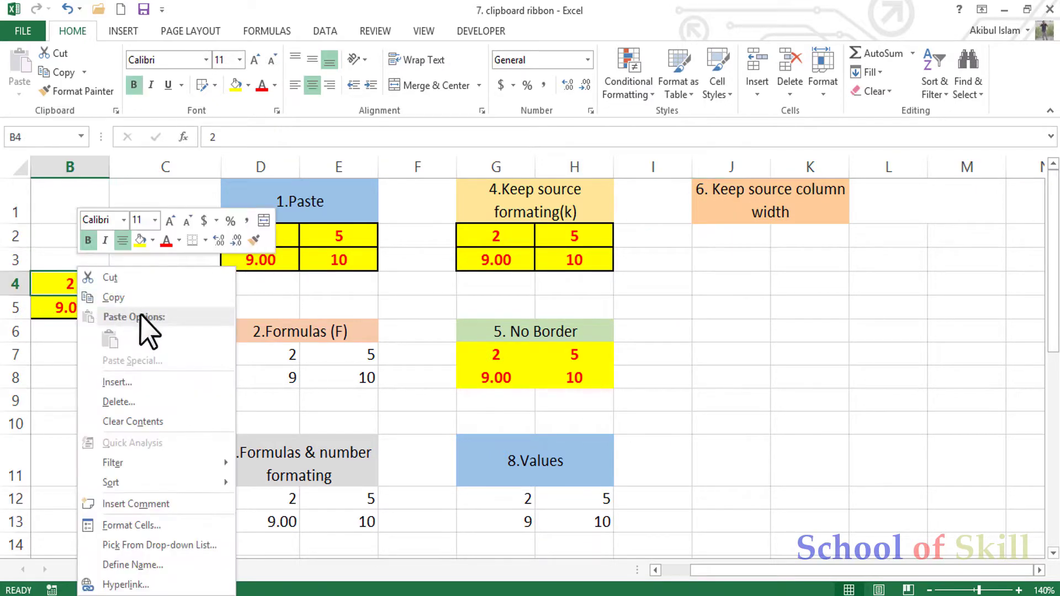
{"action": "left_click", "coordinate": [58, 294]}
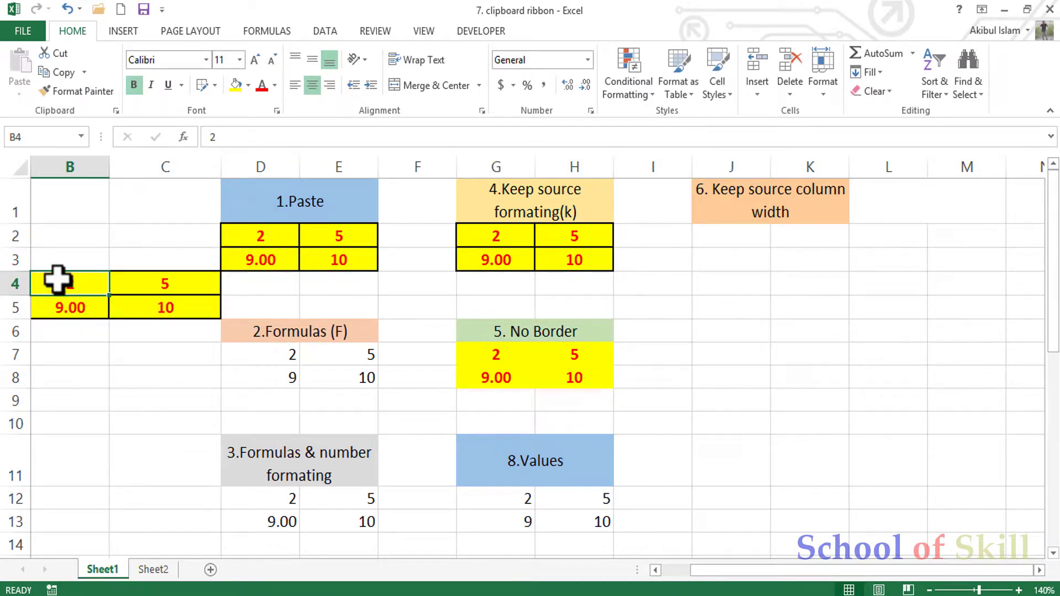
{"action": "left_click_drag", "start_coordinate": [57, 280], "coordinate": [167, 303]}
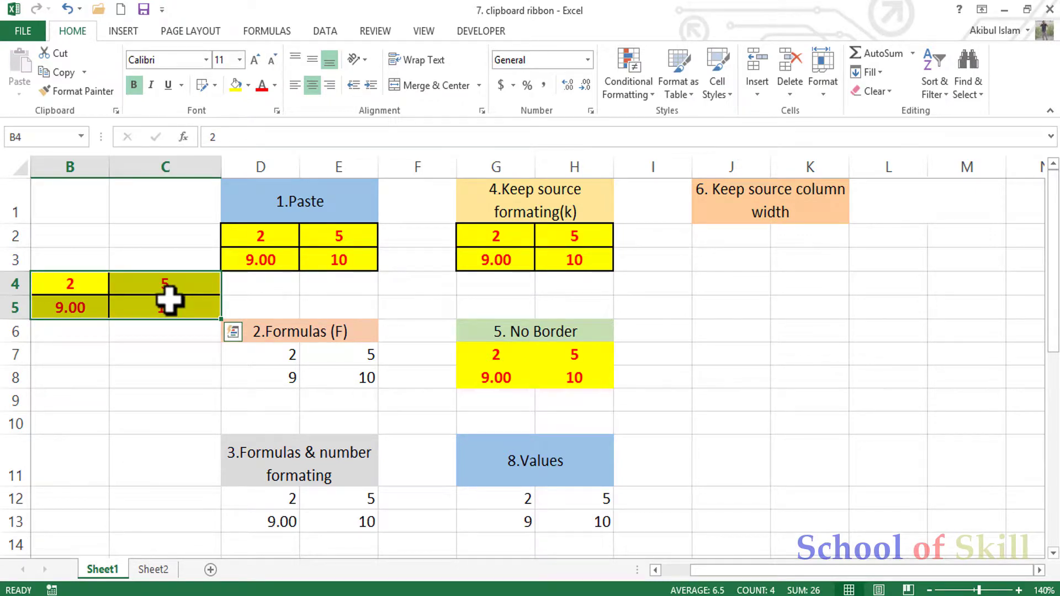
{"action": "key", "text": "ctrl+c"}
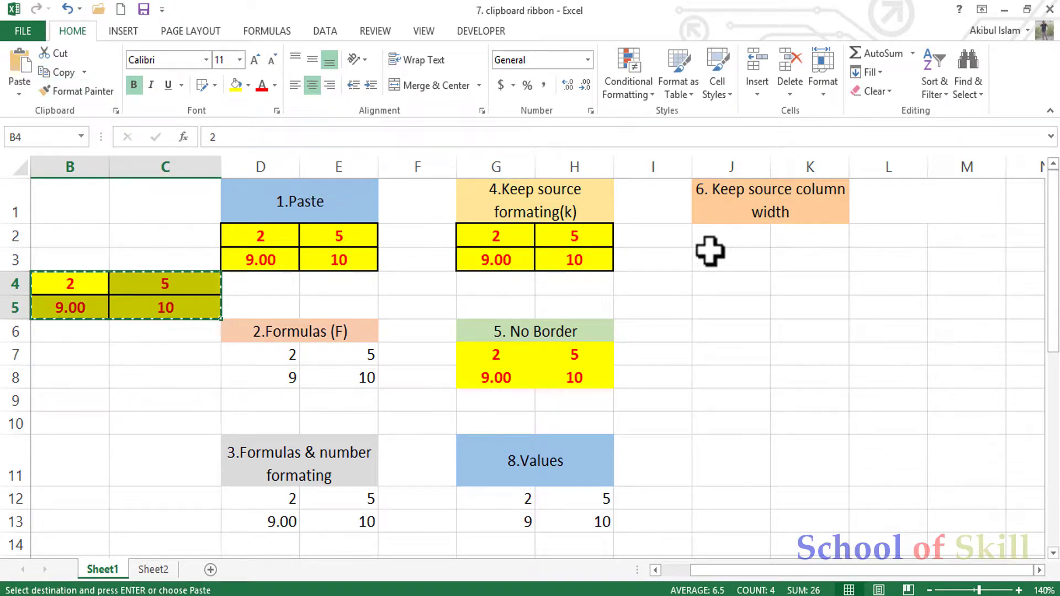
{"action": "left_click", "coordinate": [716, 248]}
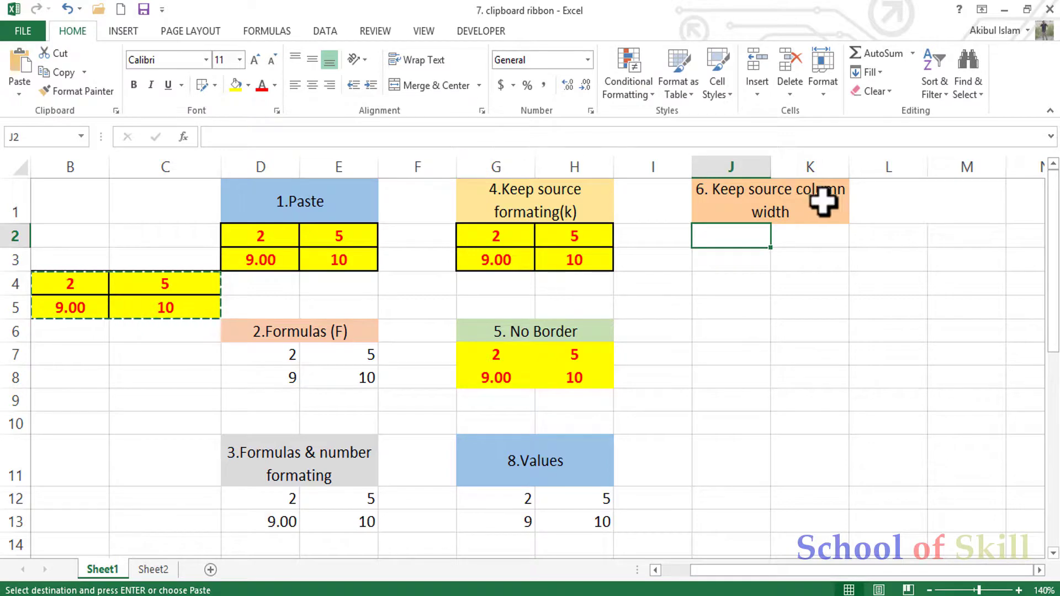
{"action": "left_click", "coordinate": [21, 94]}
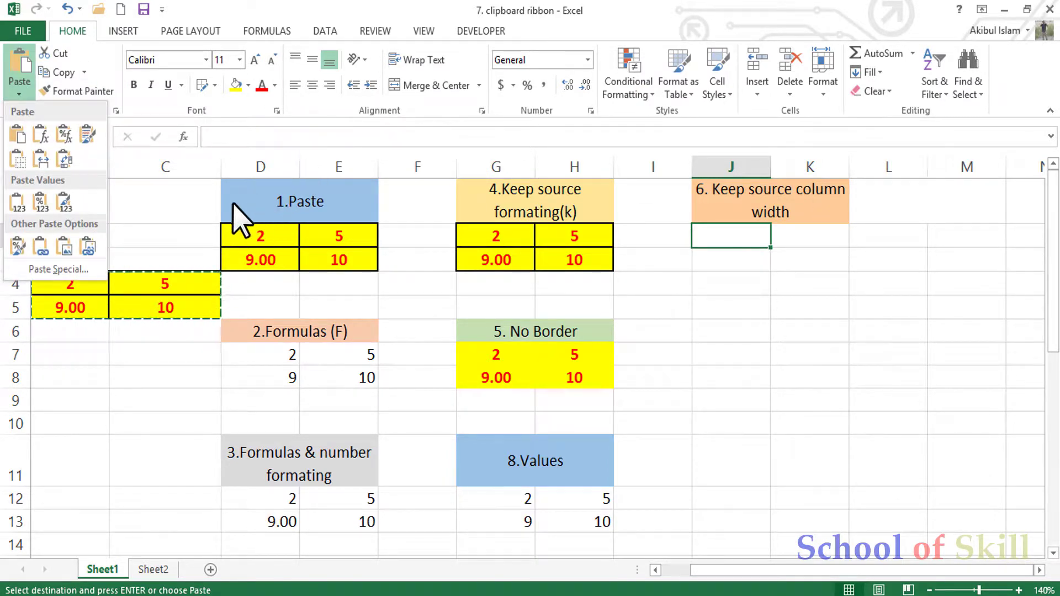
{"action": "left_click", "coordinate": [186, 199]}
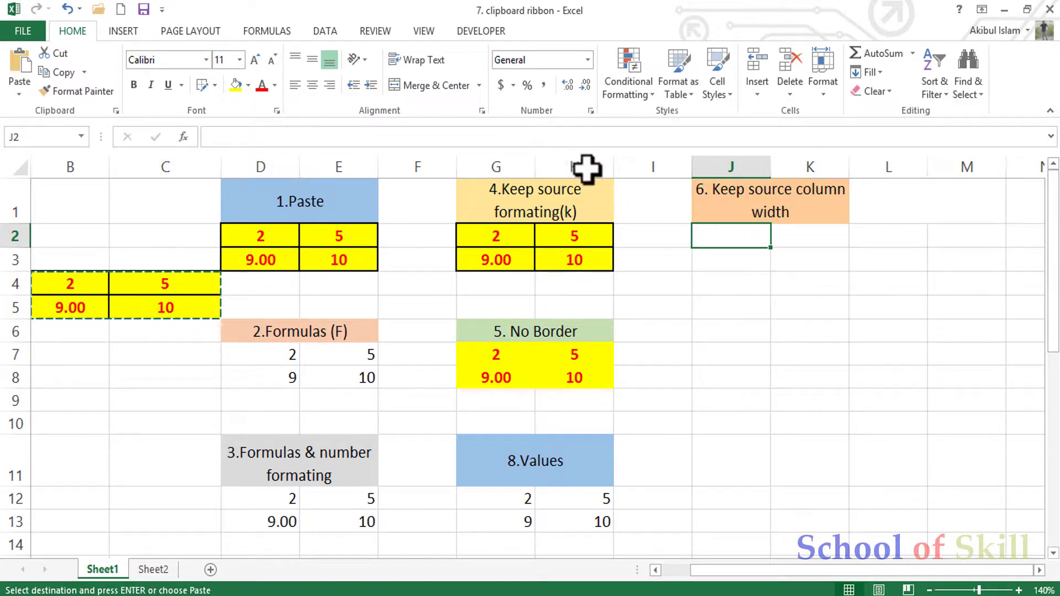
{"action": "left_click", "coordinate": [24, 93]}
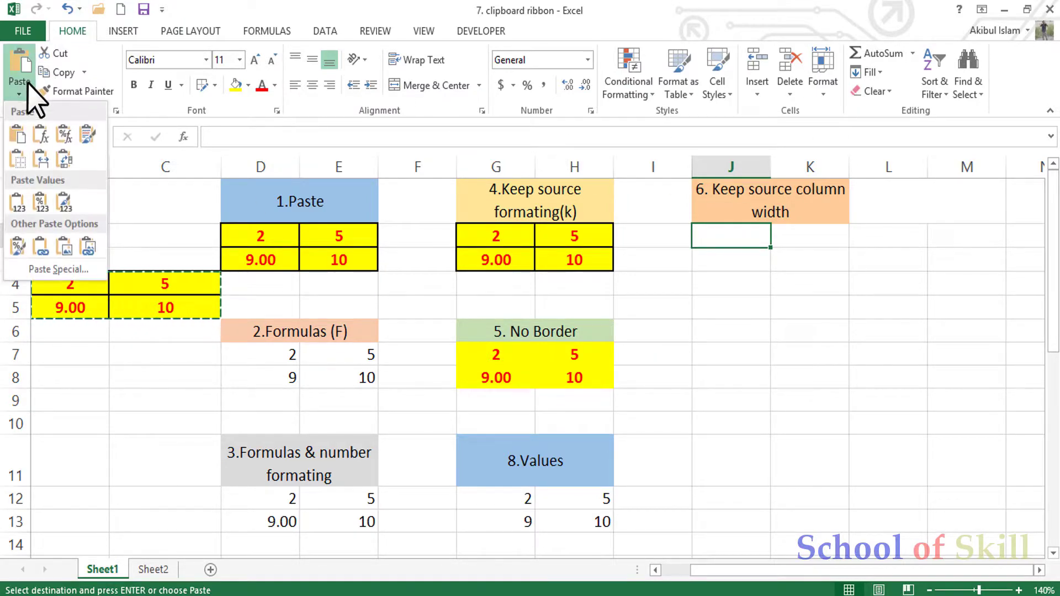
{"action": "left_click", "coordinate": [64, 159]}
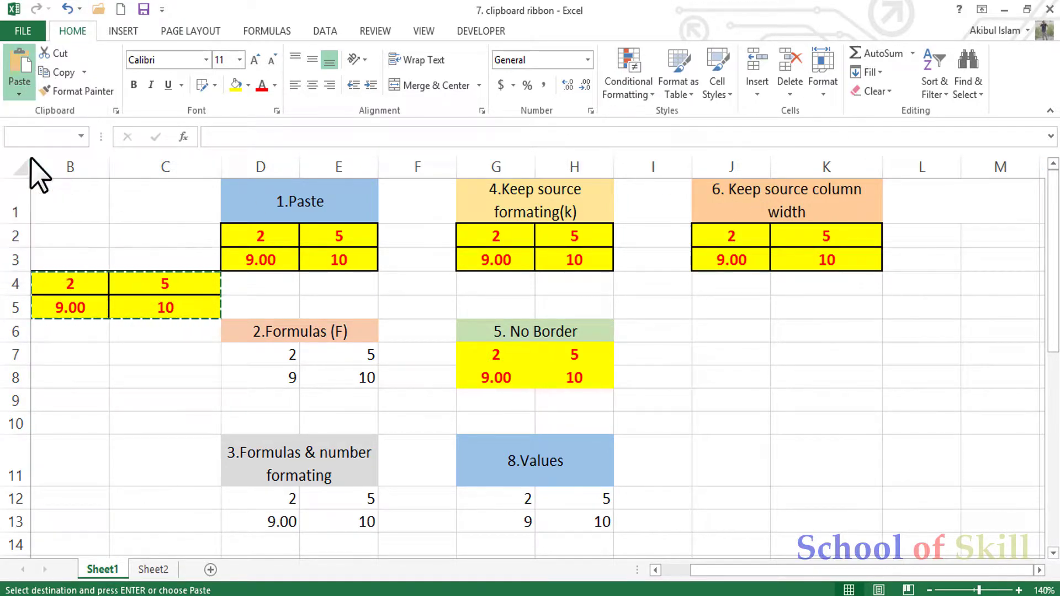
{"action": "left_click", "coordinate": [648, 279]}
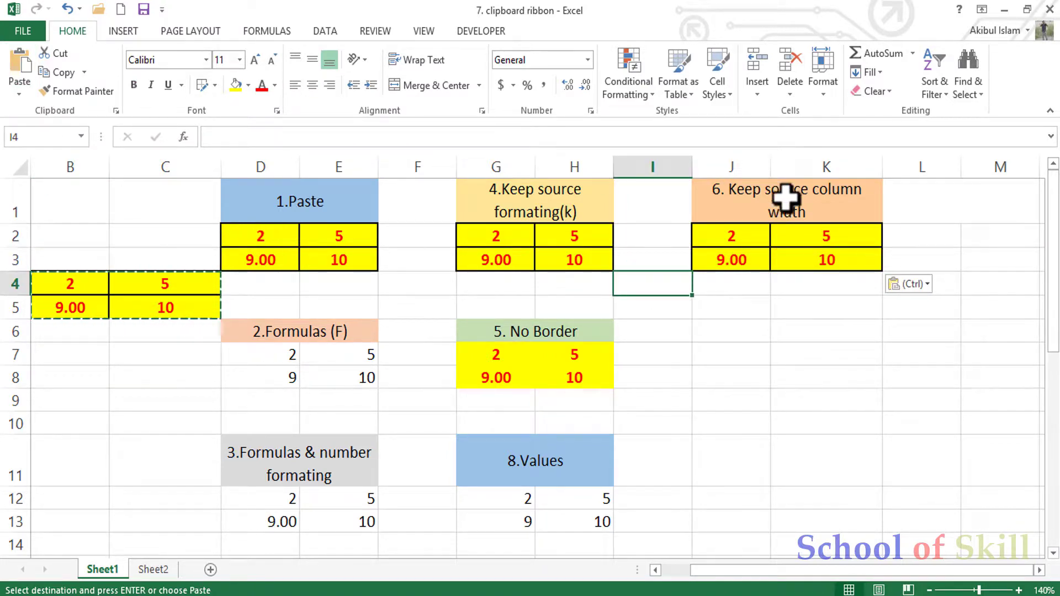
{"action": "left_click", "coordinate": [703, 354]}
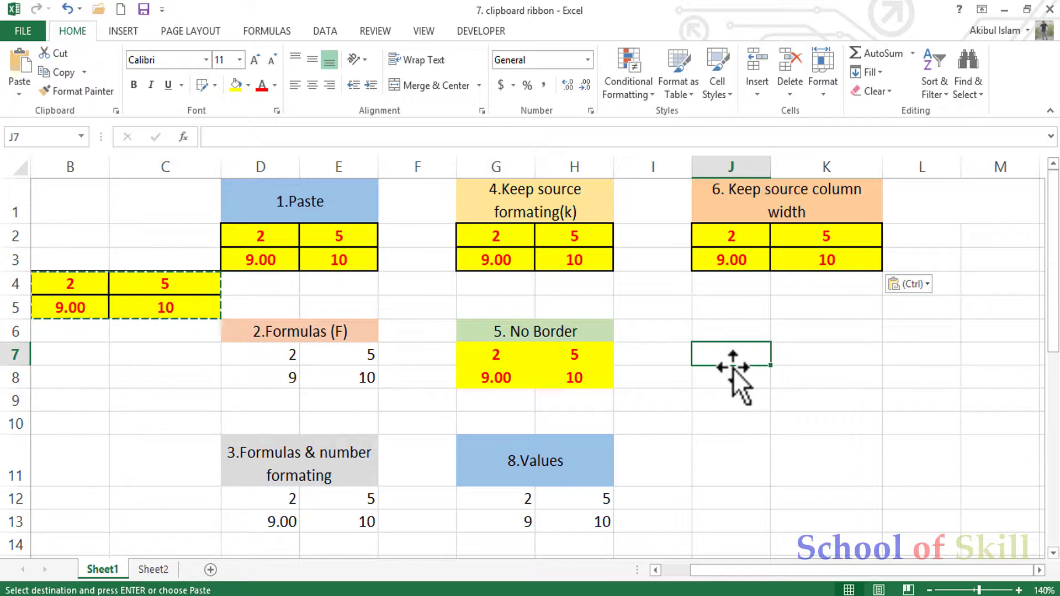
{"action": "left_click", "coordinate": [653, 305]}
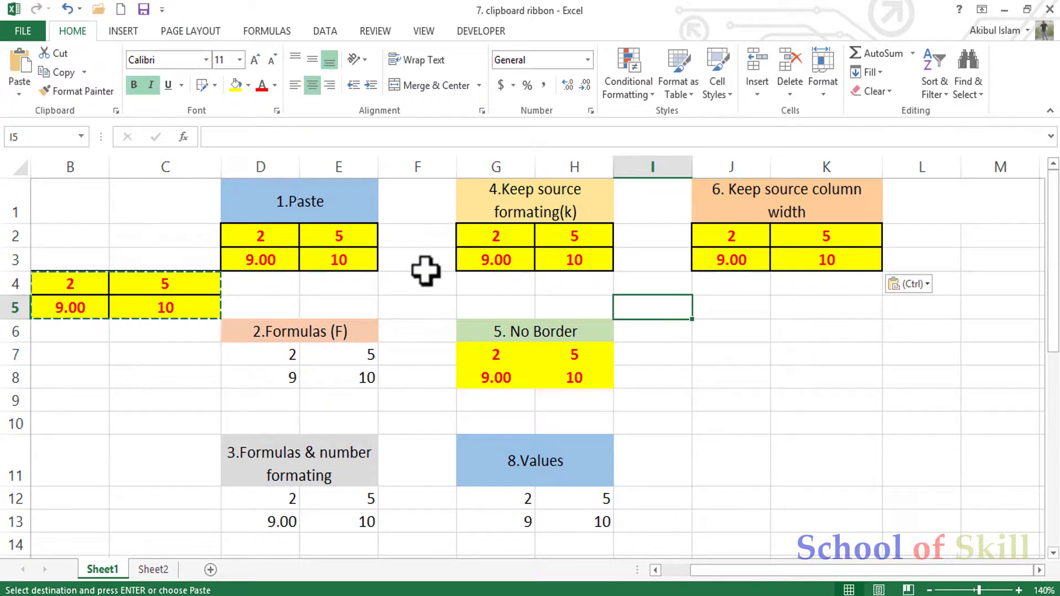
Paste the copied table at B21, near the second group of headings
{"action": "left_click_drag", "start_coordinate": [1054, 309], "coordinate": [1056, 533]}
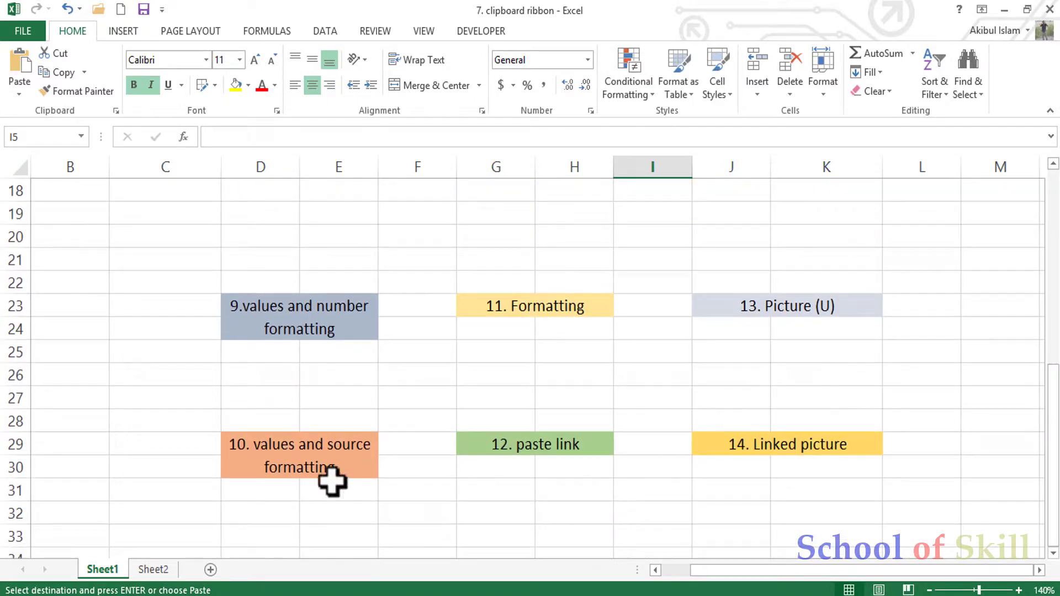
{"action": "left_click", "coordinate": [92, 253]}
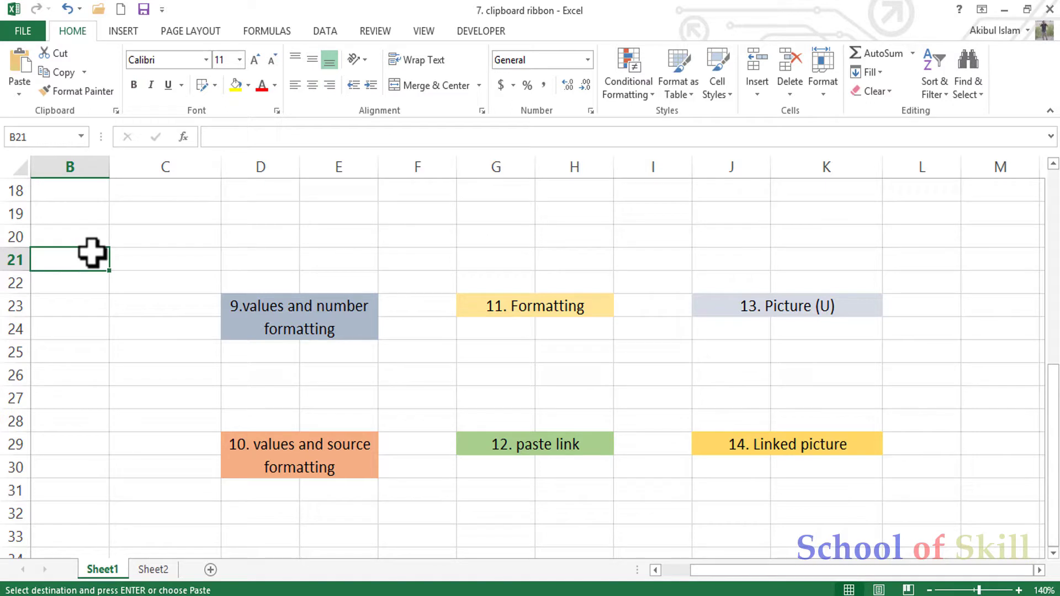
{"action": "key", "text": "ctrl+v"}
{"action": "left_click", "coordinate": [115, 380]}
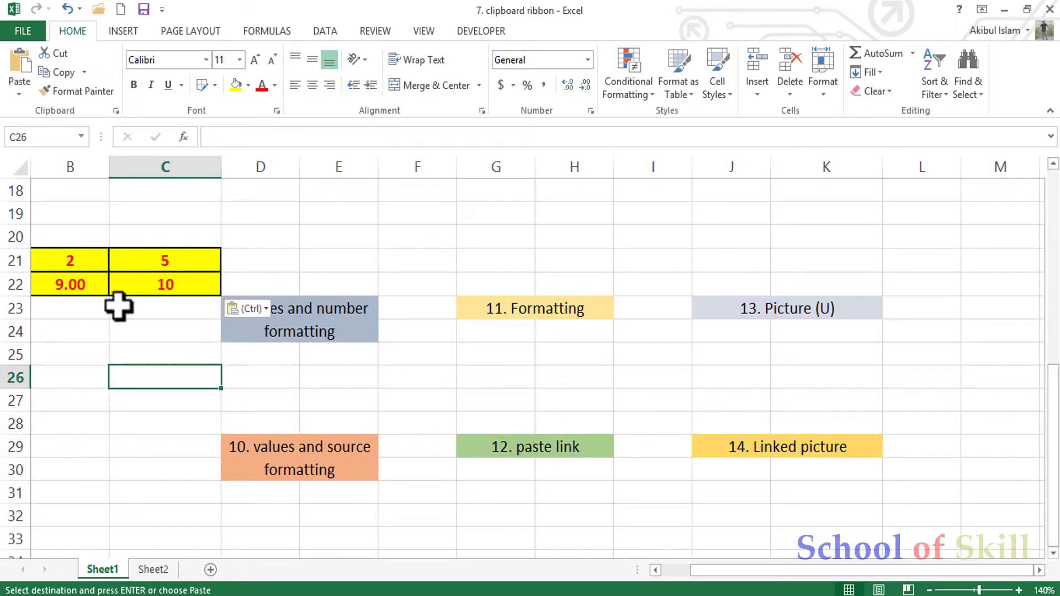
Copy the range B21:C22 and paste it with Values & Number Formatting at D25, under the ninth heading
{"action": "left_click_drag", "start_coordinate": [71, 264], "coordinate": [149, 282]}
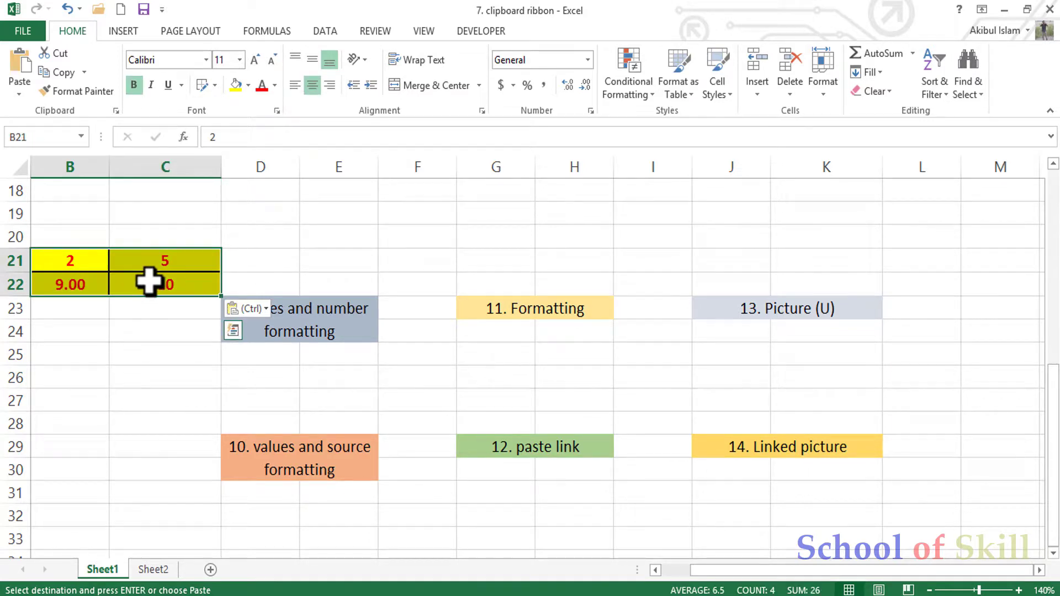
{"action": "key", "text": "ctrl+c"}
{"action": "left_click", "coordinate": [246, 353]}
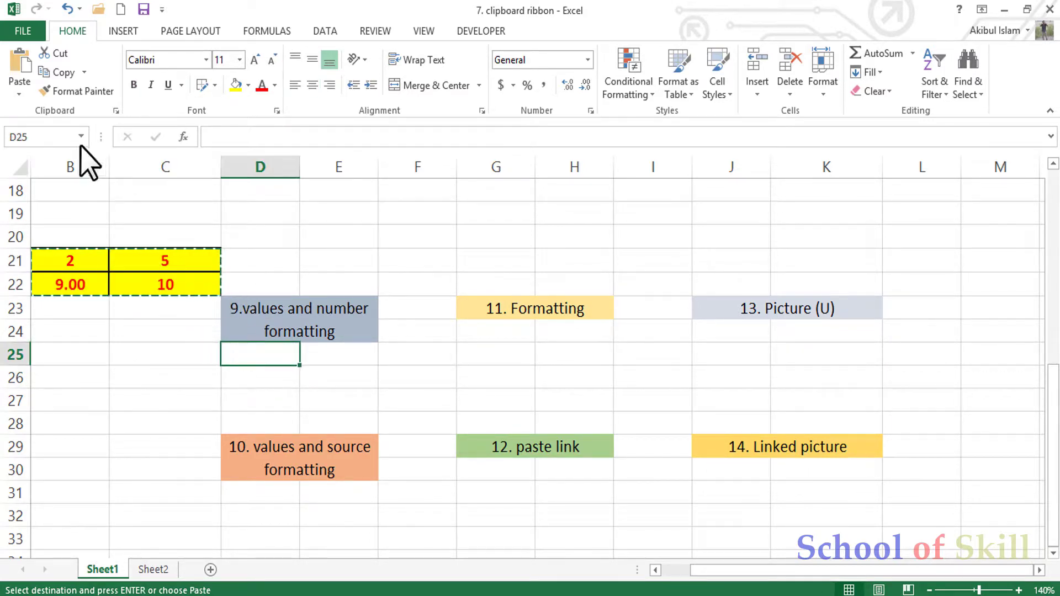
{"action": "left_click", "coordinate": [16, 90]}
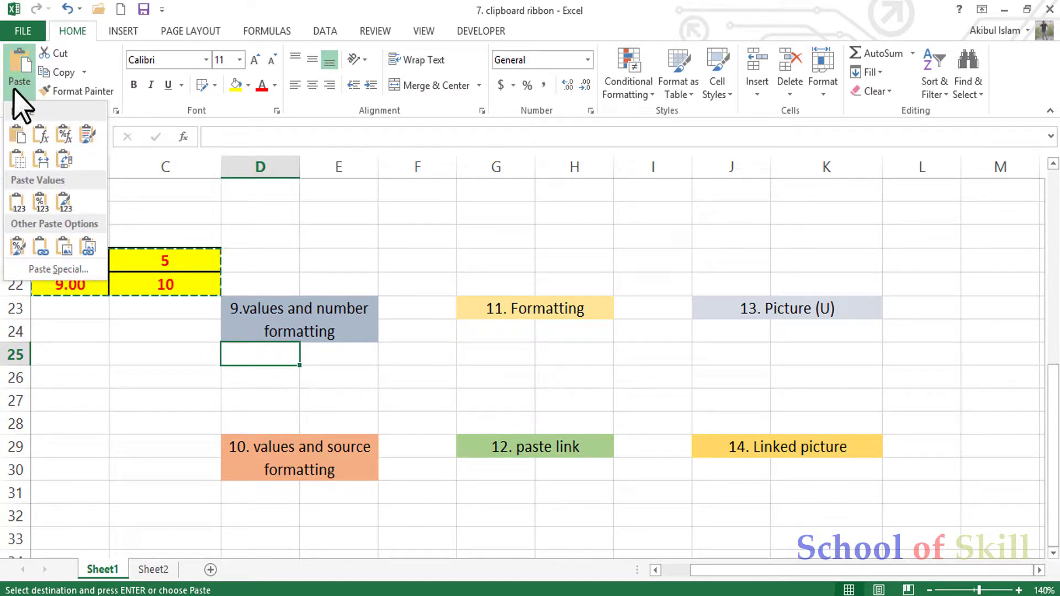
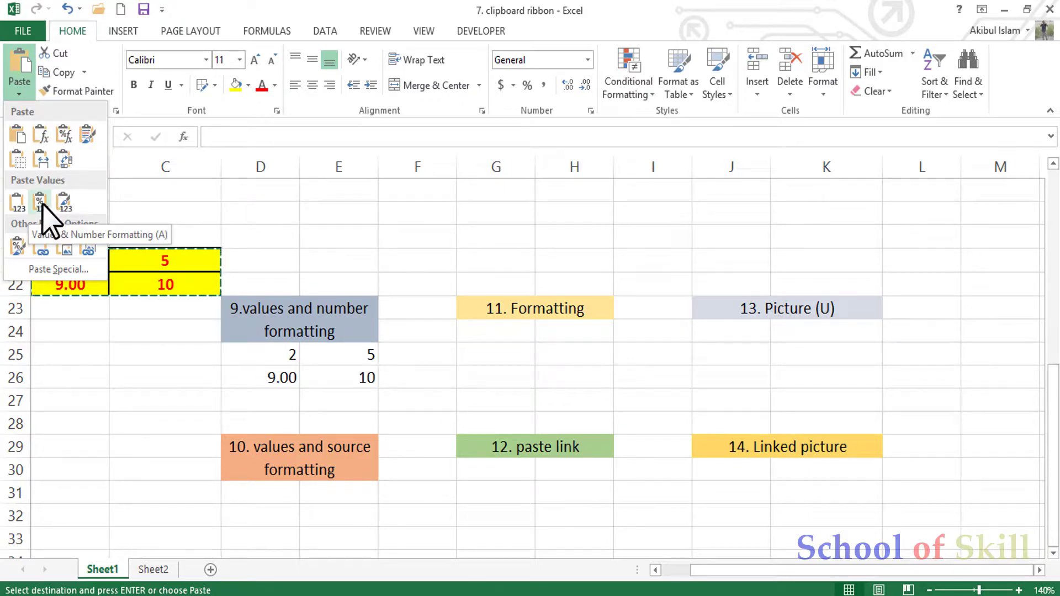
{"action": "left_click", "coordinate": [318, 239]}
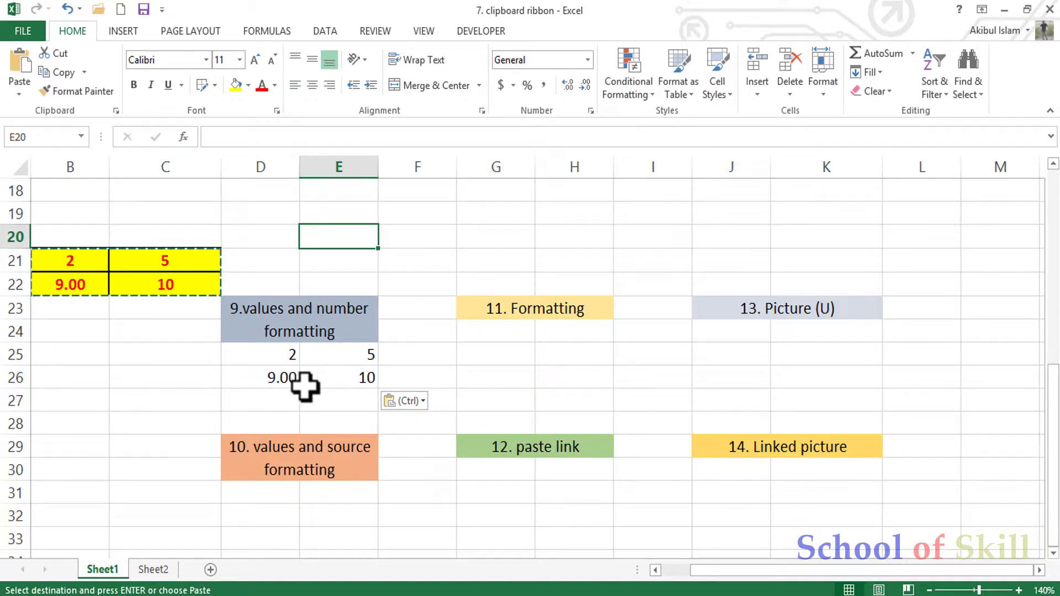
Inspect cell E26 of the values and number formatting table and compare it with the values-only table under the eighth heading
{"action": "left_click", "coordinate": [366, 380]}
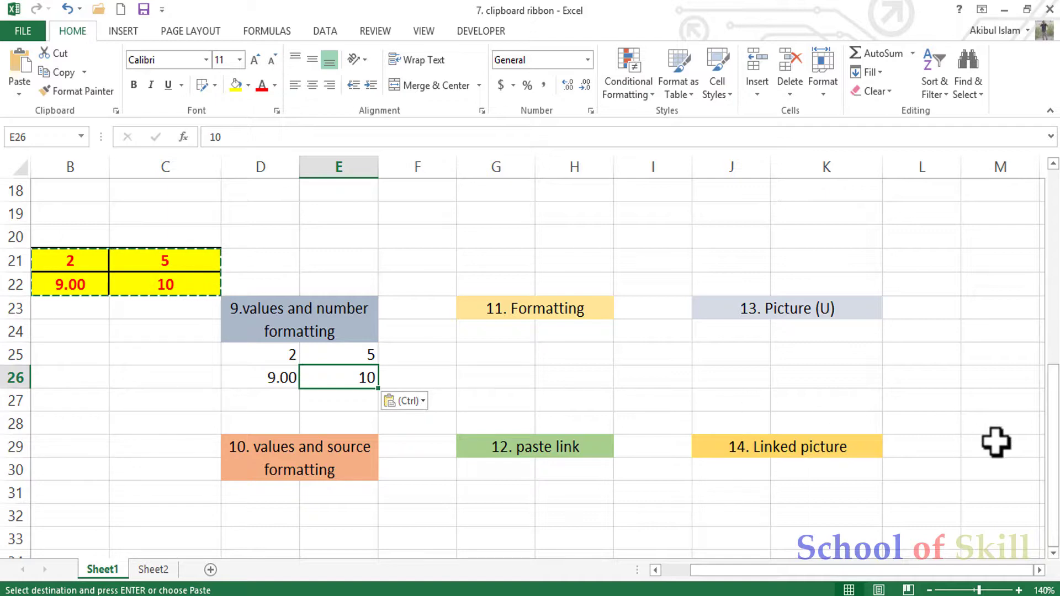
{"action": "left_click_drag", "start_coordinate": [1052, 464], "coordinate": [1054, 346]}
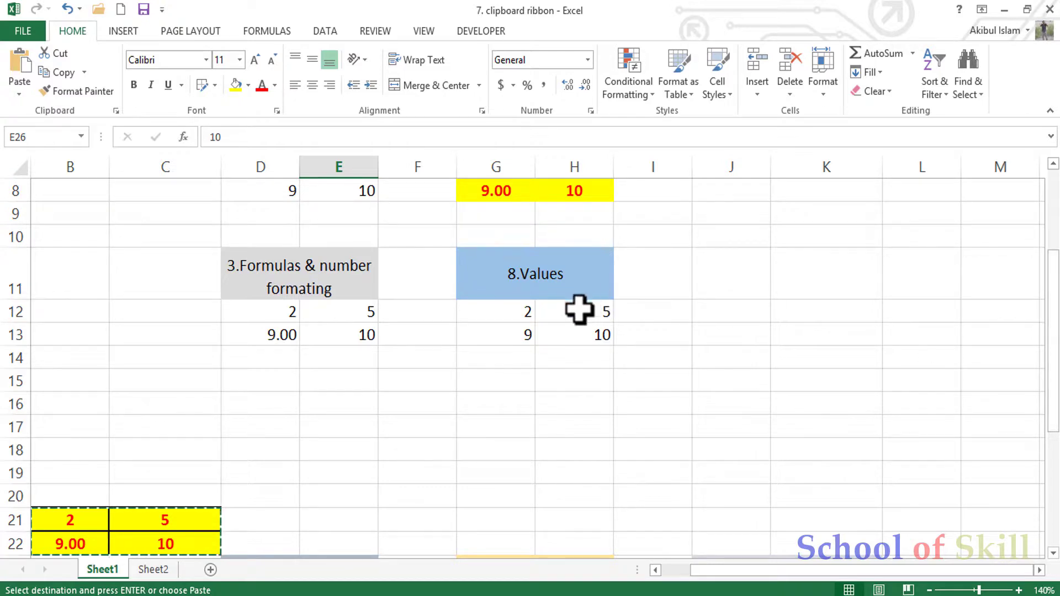
{"action": "left_click_drag", "start_coordinate": [1056, 348], "coordinate": [1056, 472]}
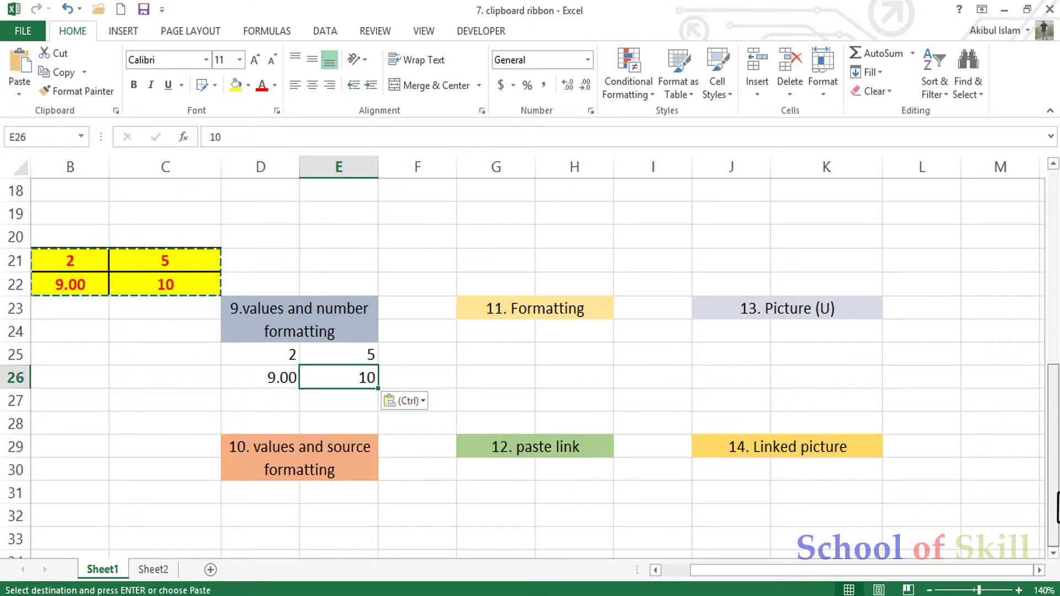
Paste the copied range B21:C22 with Values & Source Formatting at D31, under the tenth heading, and check cell E32
{"action": "left_click", "coordinate": [252, 496]}
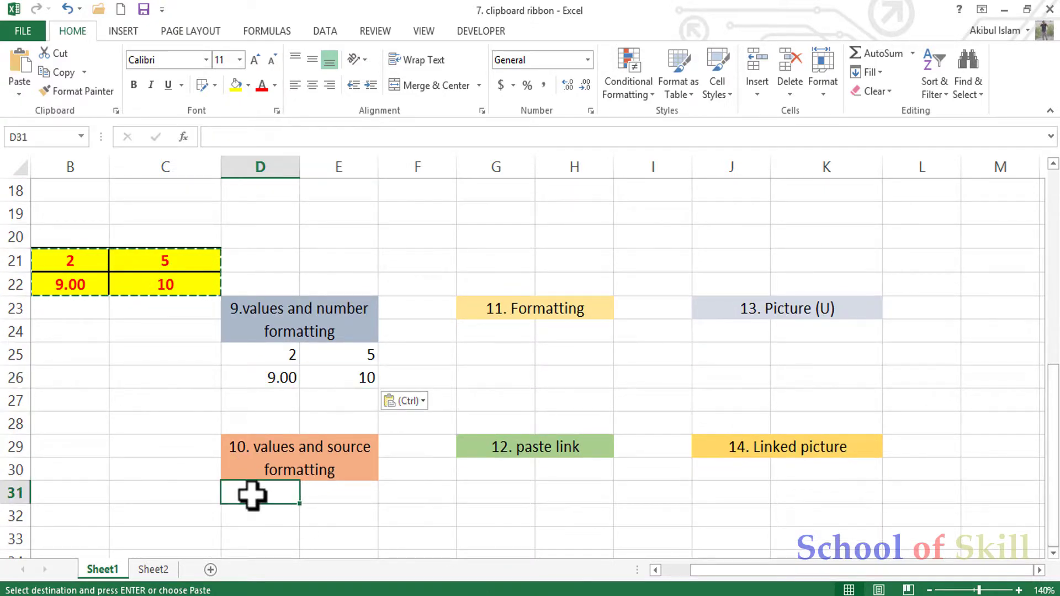
{"action": "left_click", "coordinate": [17, 95]}
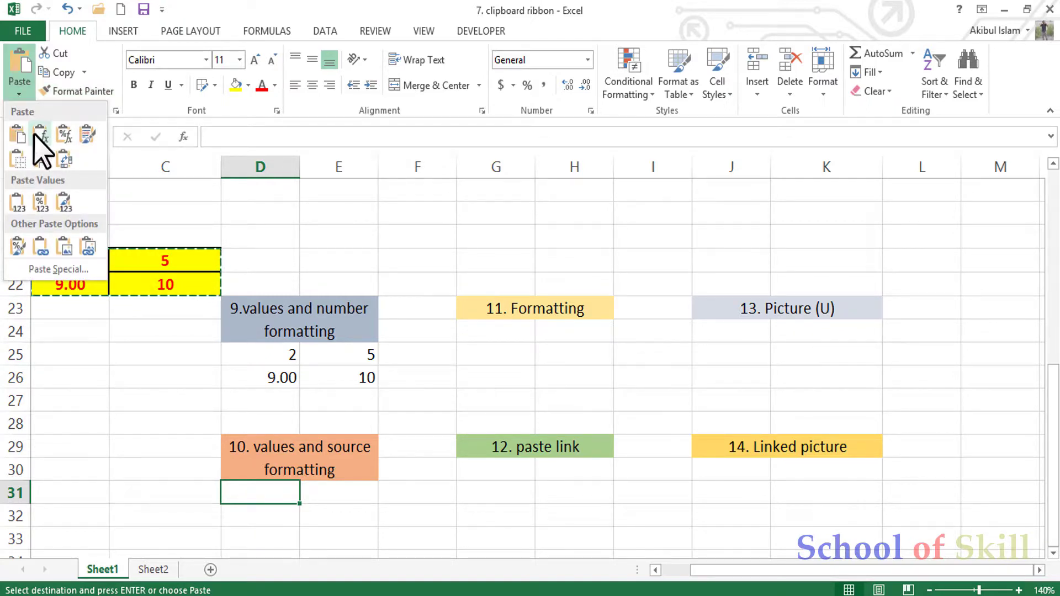
{"action": "left_click", "coordinate": [59, 196]}
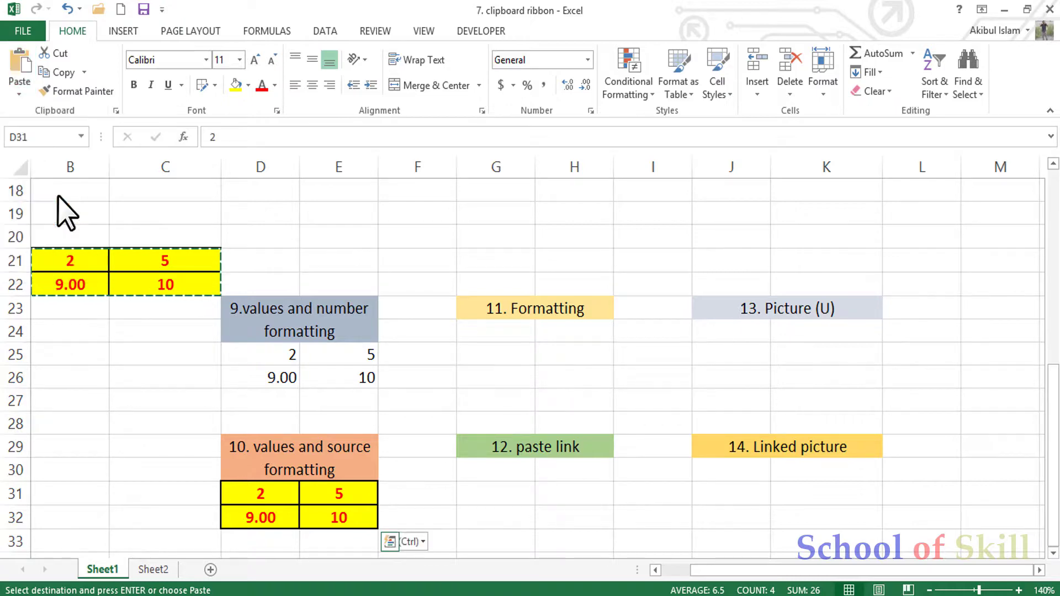
{"action": "left_click", "coordinate": [91, 427]}
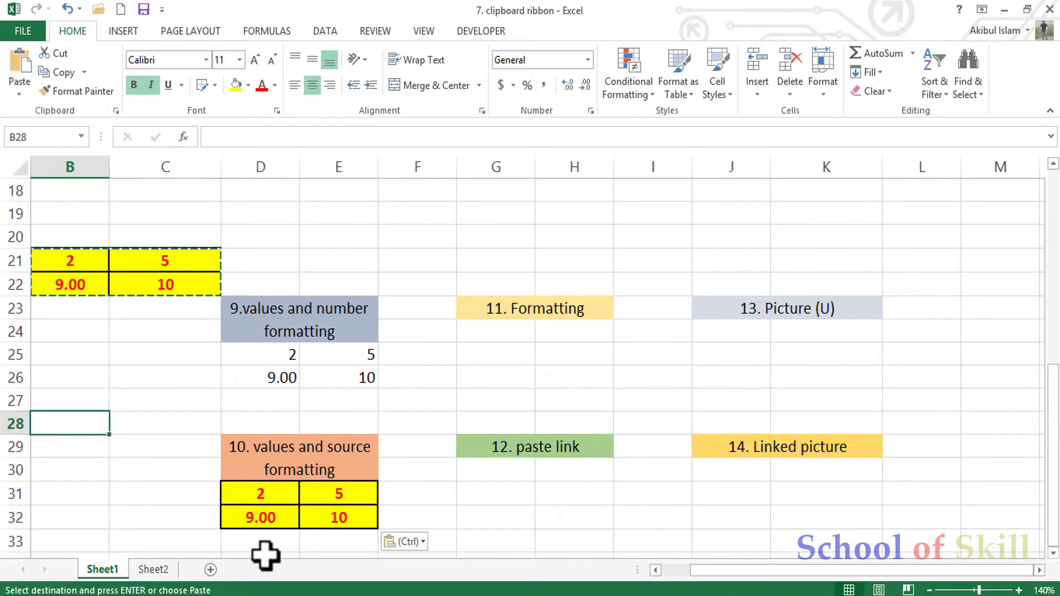
{"action": "left_click", "coordinate": [326, 525]}
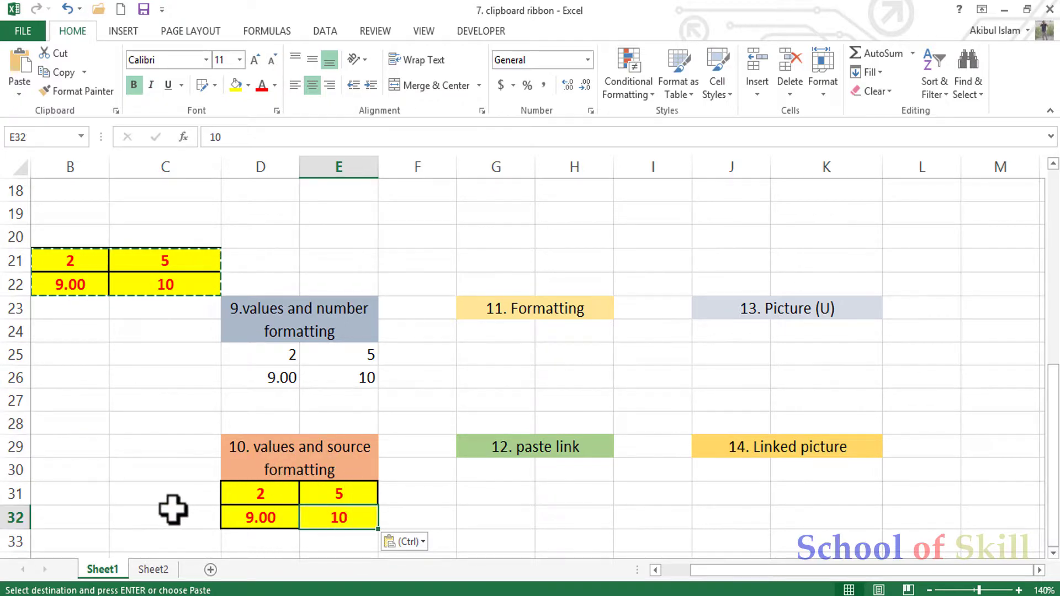
{"action": "left_click_drag", "start_coordinate": [167, 498], "coordinate": [322, 407]}
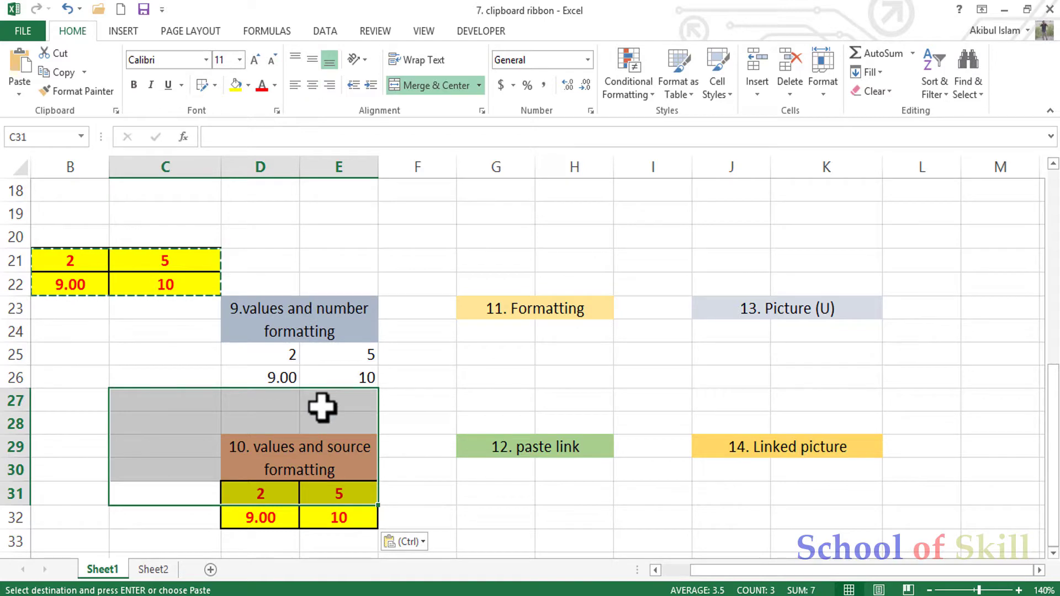
{"action": "left_click", "coordinate": [315, 395]}
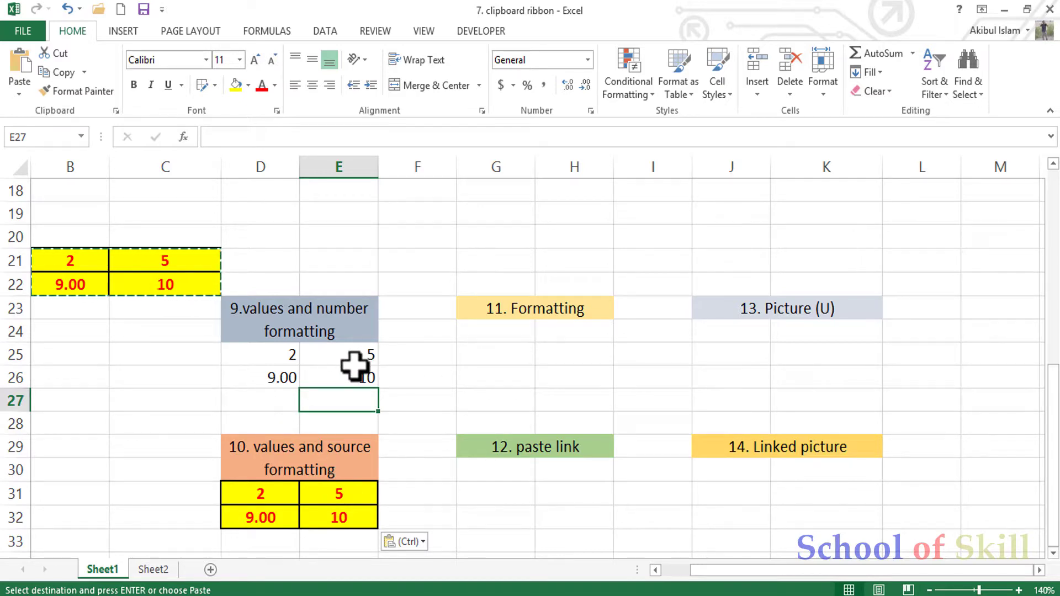
Paste only the Formatting of the copied range at G24, under the eleventh heading
{"action": "left_click", "coordinate": [478, 330]}
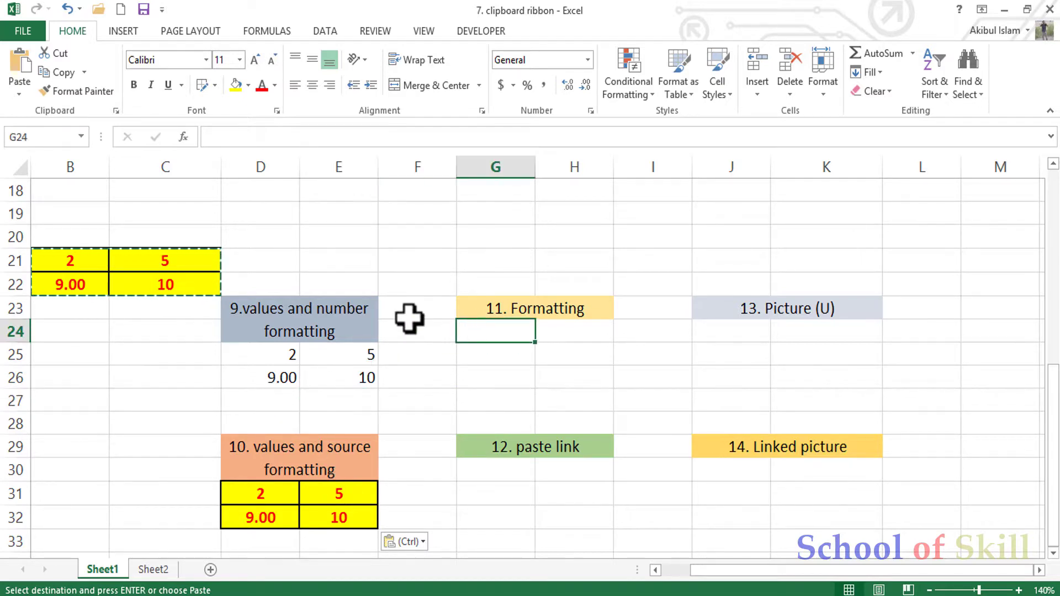
{"action": "left_click", "coordinate": [20, 93]}
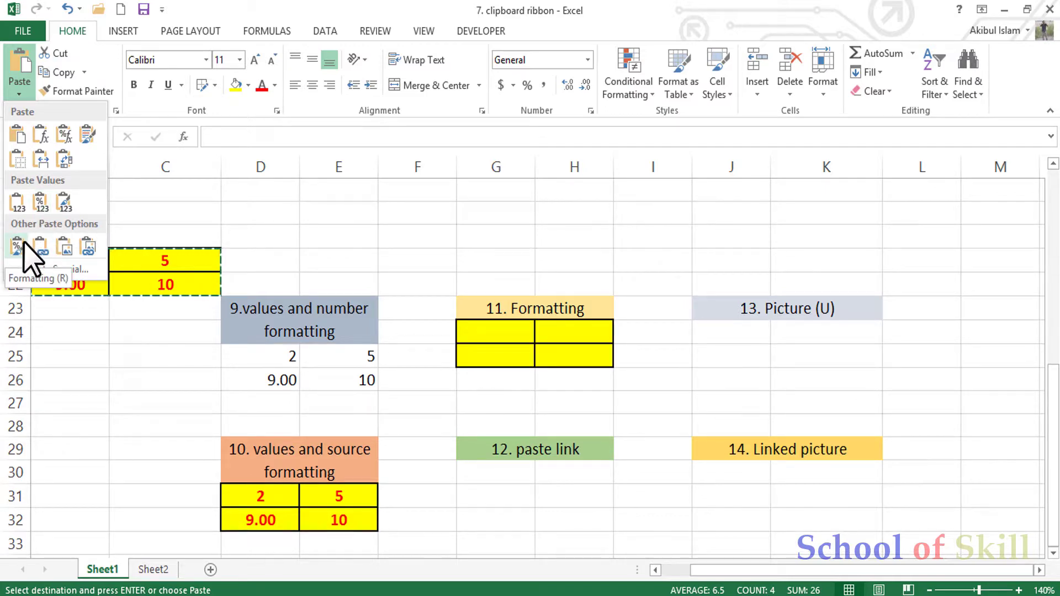
{"action": "left_click", "coordinate": [17, 246]}
{"action": "left_click", "coordinate": [384, 283]}
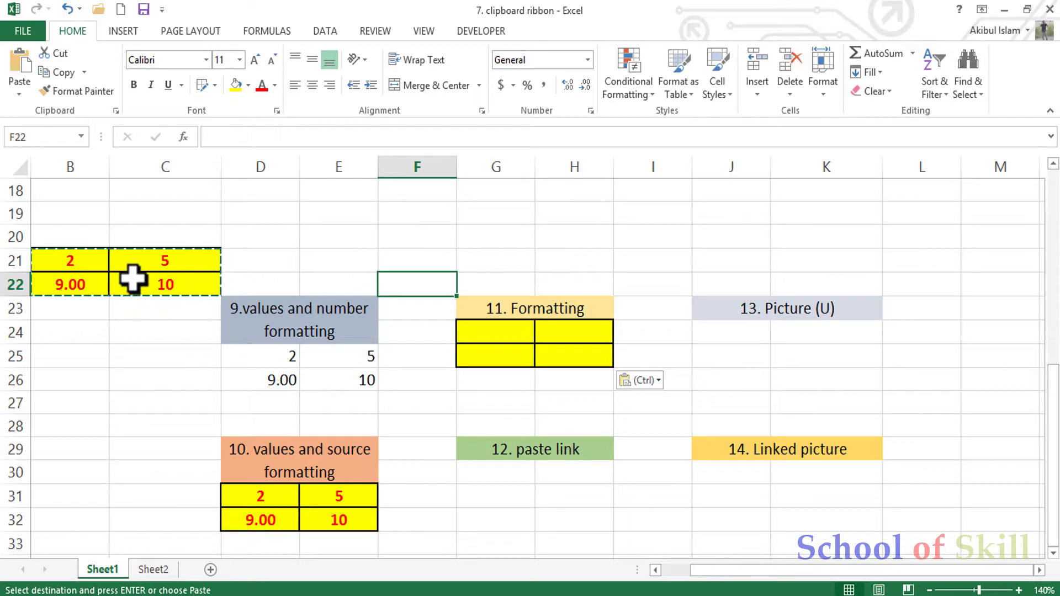
Paste the copied range as a link at G30, under the twelfth heading, and end the copy mode
{"action": "left_click", "coordinate": [514, 479]}
{"action": "left_click", "coordinate": [21, 93]}
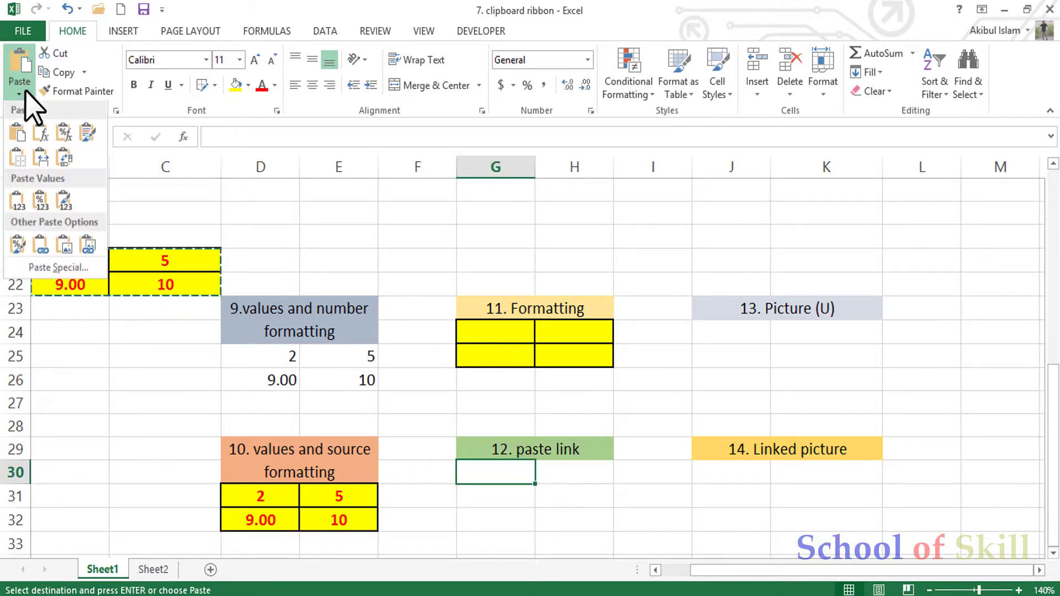
{"action": "left_click", "coordinate": [35, 249]}
{"action": "left_click", "coordinate": [503, 522]}
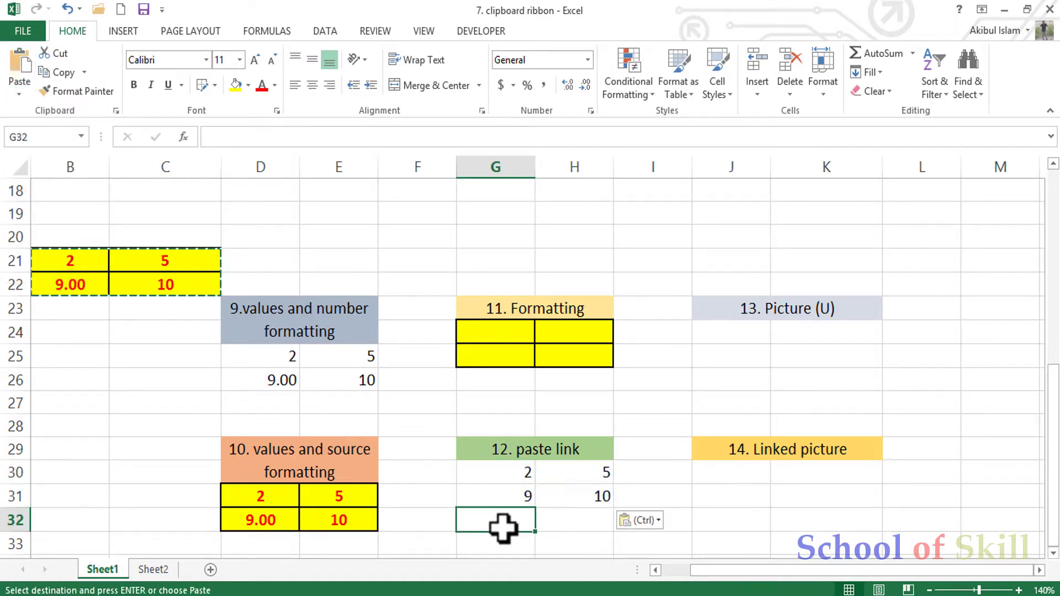
{"action": "key", "text": "Escape"}
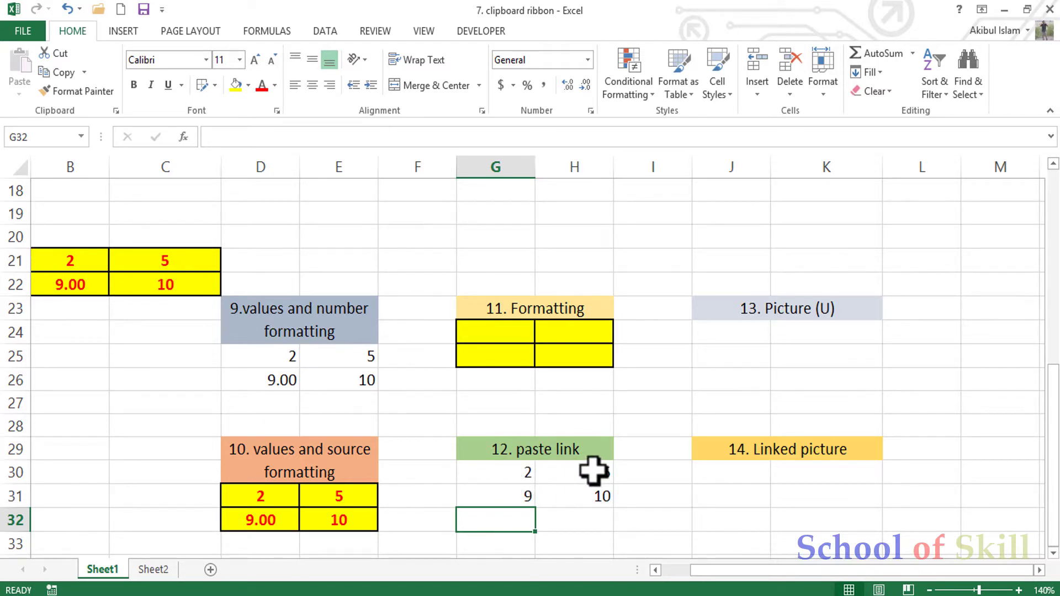
Inspect the references in linked cells H31 and H30, and set source cell C21 to 9 to test the link
{"action": "left_click", "coordinate": [565, 498]}
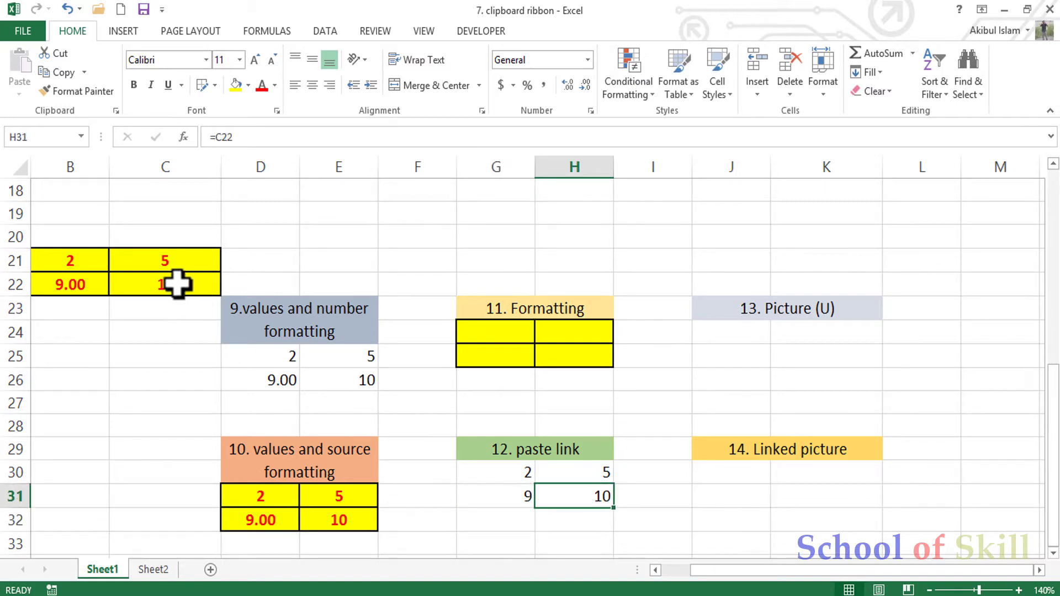
{"action": "left_click", "coordinate": [599, 474]}
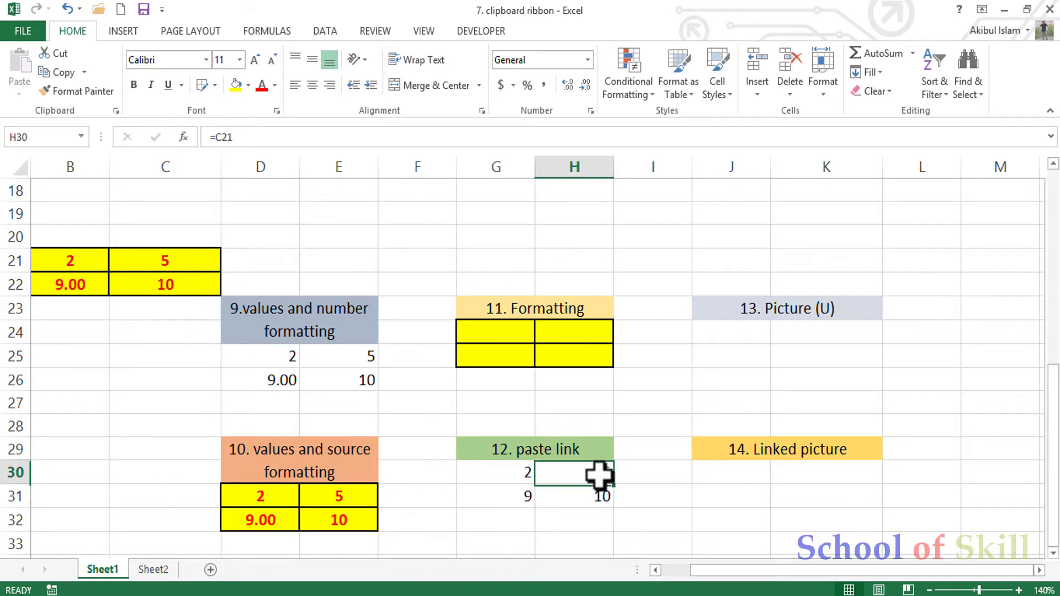
{"action": "left_click", "coordinate": [184, 268]}
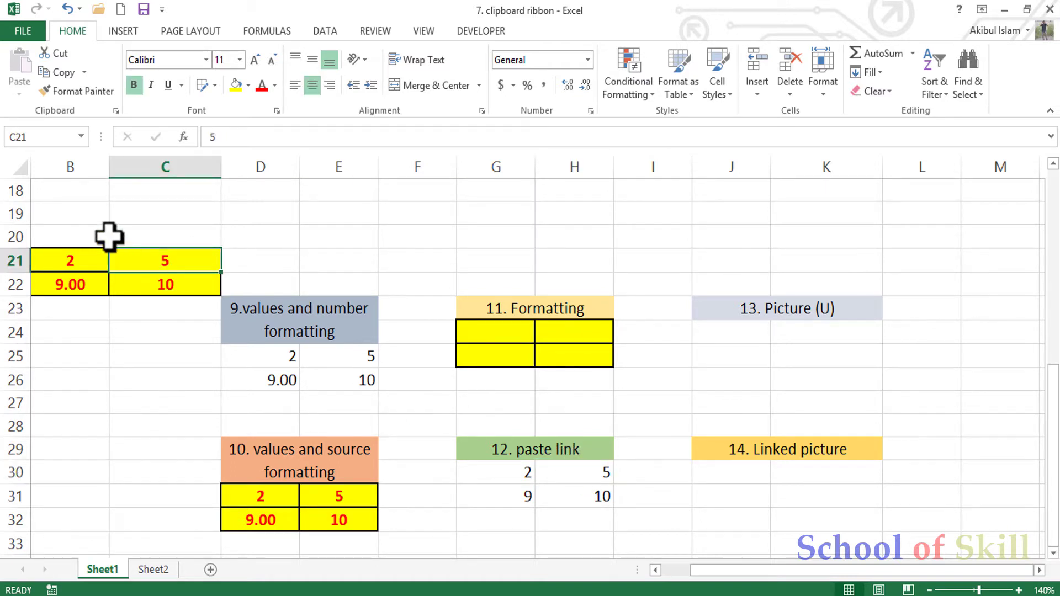
{"action": "double_click", "coordinate": [190, 267]}
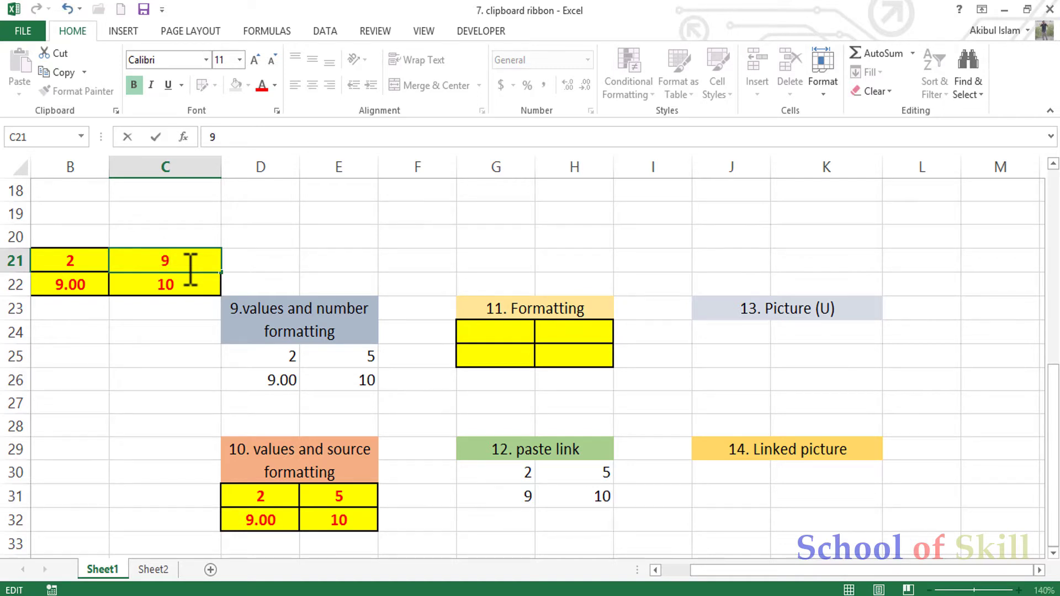
{"action": "key", "text": "Return"}
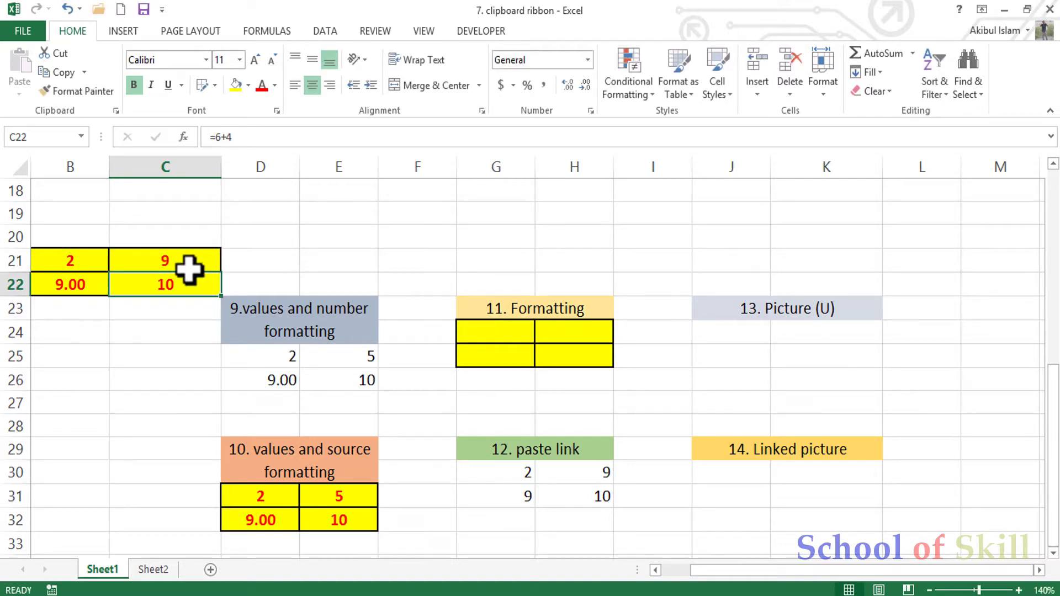
{"action": "left_click", "coordinate": [597, 474]}
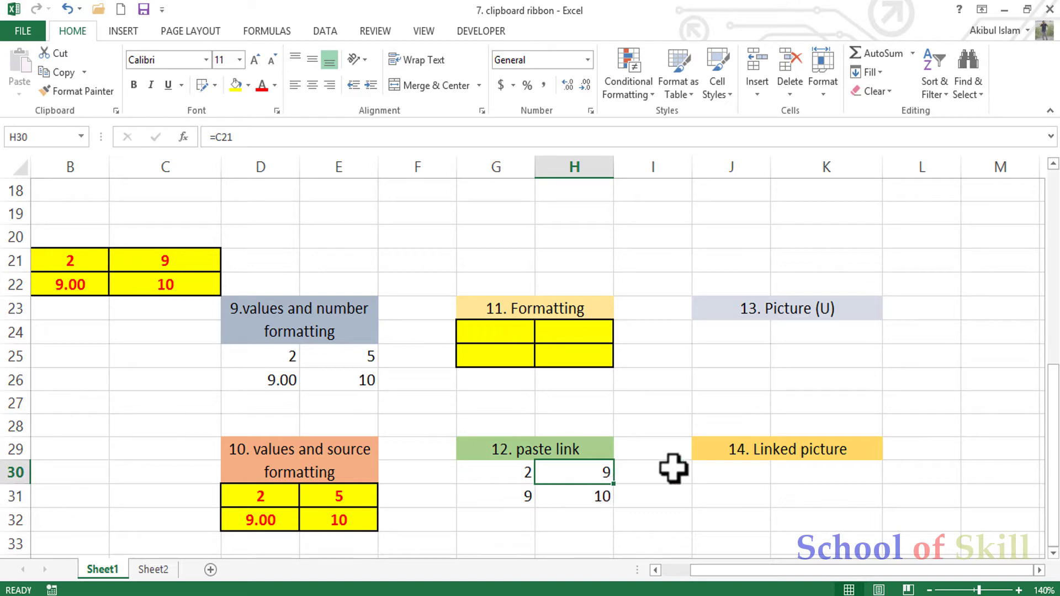
Copy the range B21:C22 and paste it as a Picture at J24, under the thirteenth heading
{"action": "left_click", "coordinate": [727, 341]}
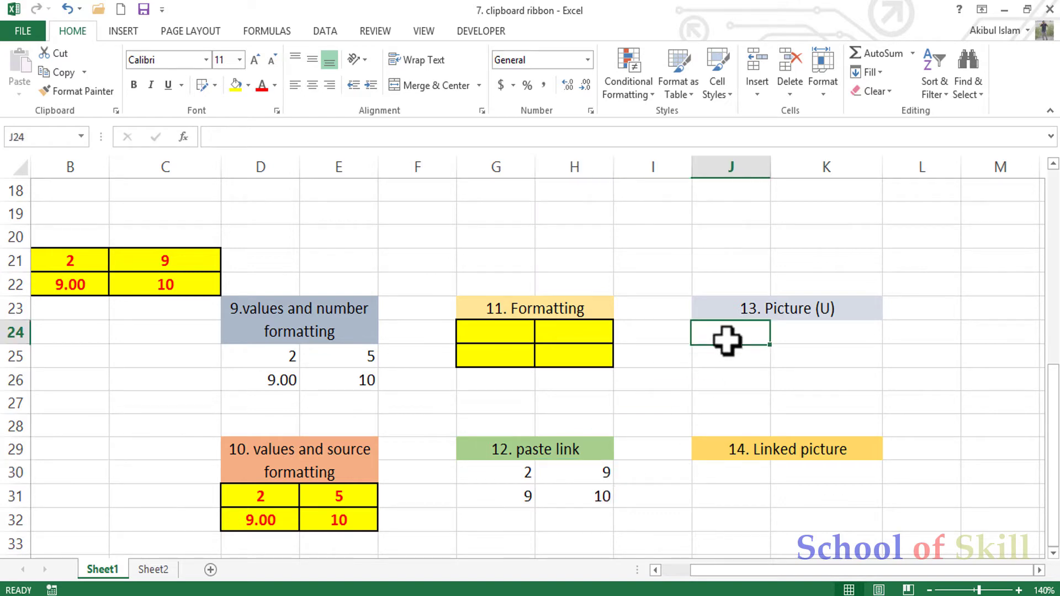
{"action": "left_click", "coordinate": [90, 262]}
{"action": "left_click_drag", "start_coordinate": [89, 263], "coordinate": [154, 276]}
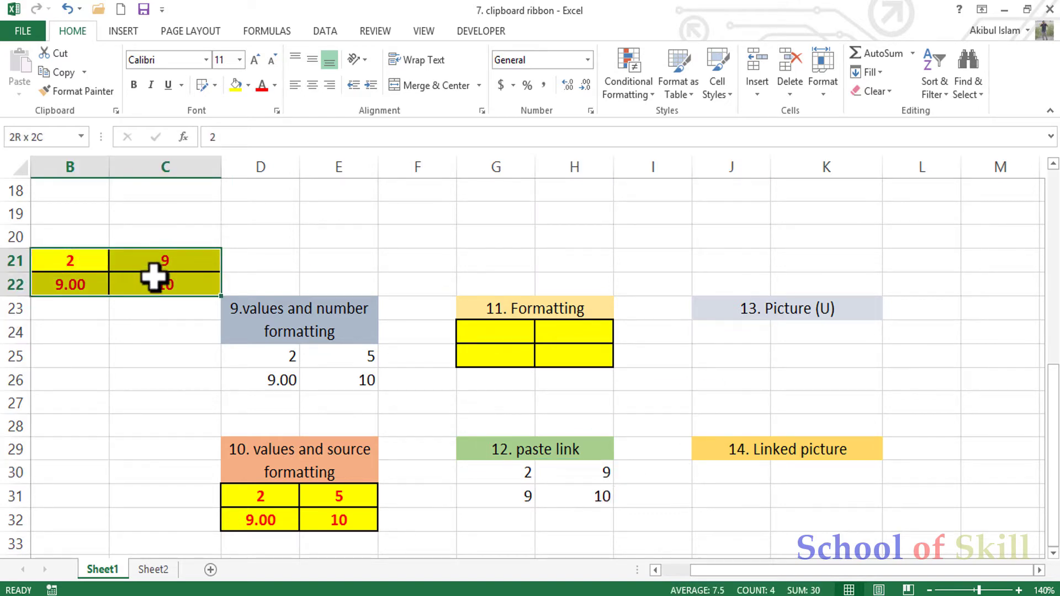
{"action": "key", "text": "ctrl+c"}
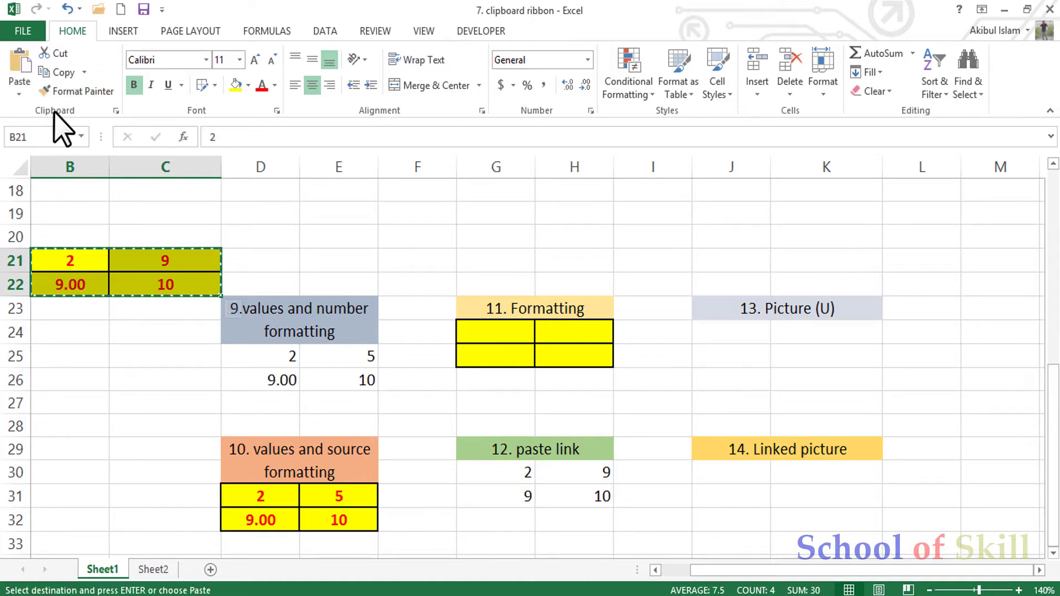
{"action": "left_click", "coordinate": [724, 331]}
{"action": "left_click", "coordinate": [20, 93]}
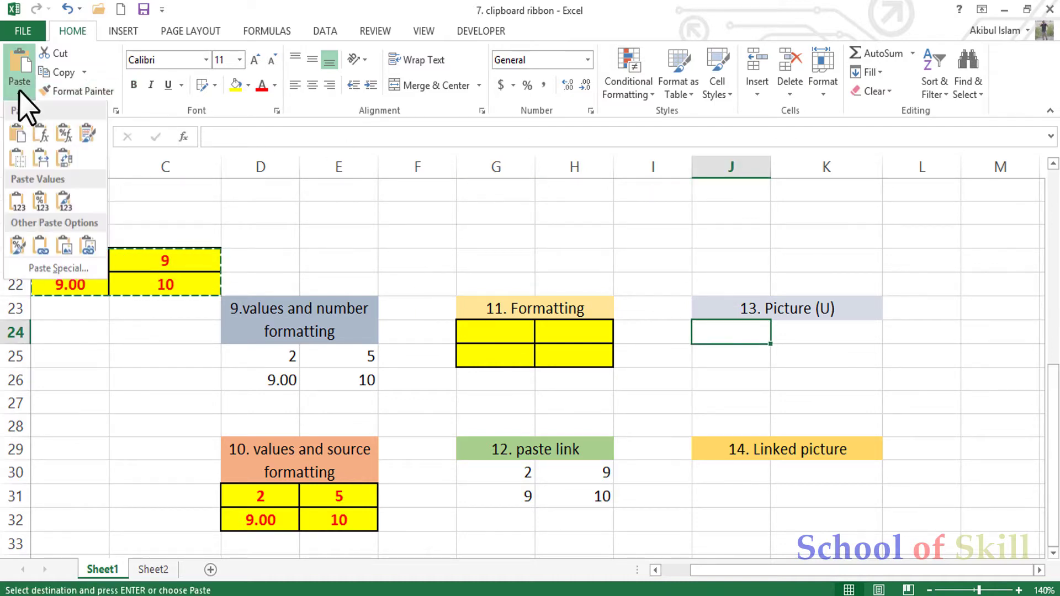
{"action": "left_click", "coordinate": [69, 243]}
Move the pasted picture around the sheet and place it just below the "13. Picture (U)" heading
{"action": "left_click_drag", "start_coordinate": [793, 276], "coordinate": [821, 238]}
{"action": "left_click_drag", "start_coordinate": [841, 338], "coordinate": [853, 396]}
{"action": "left_click_drag", "start_coordinate": [1057, 412], "coordinate": [1057, 424]}
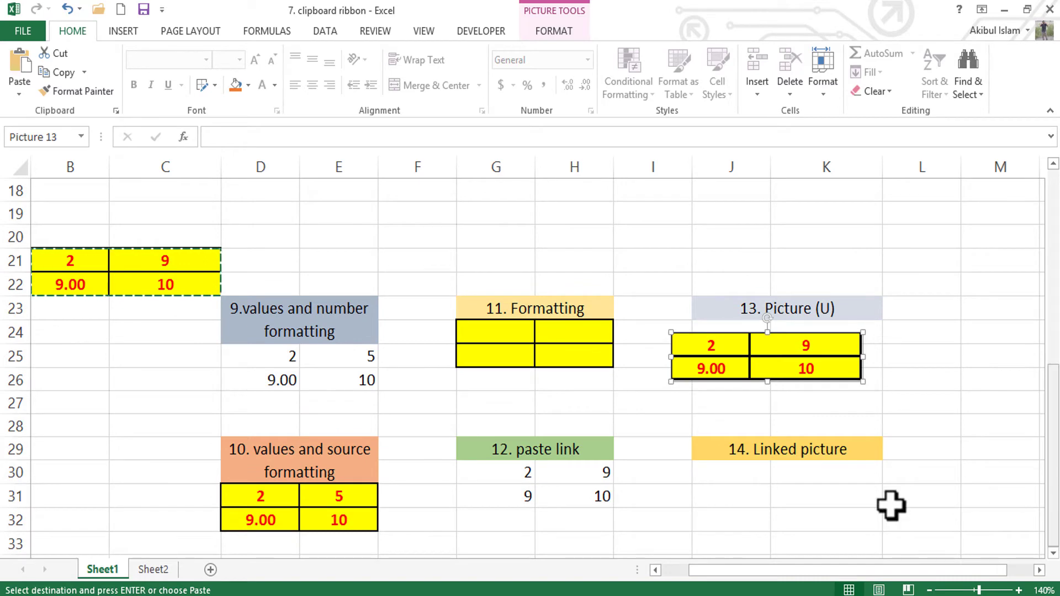
Paste the copied range as a Linked Picture at J30 and reposition it just below the fourteenth heading
{"action": "left_click", "coordinate": [730, 475]}
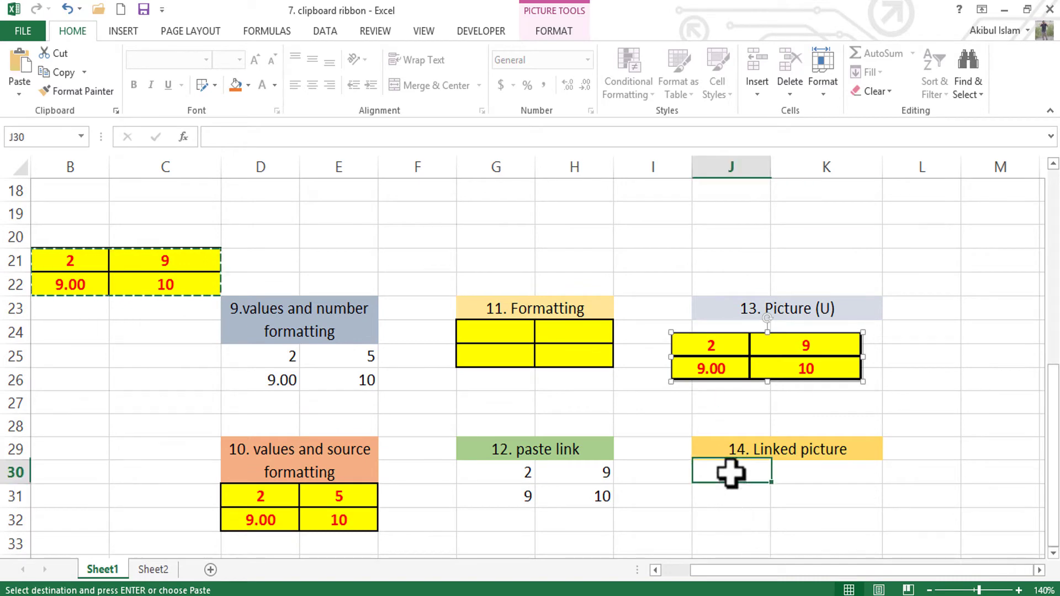
{"action": "left_click", "coordinate": [19, 94]}
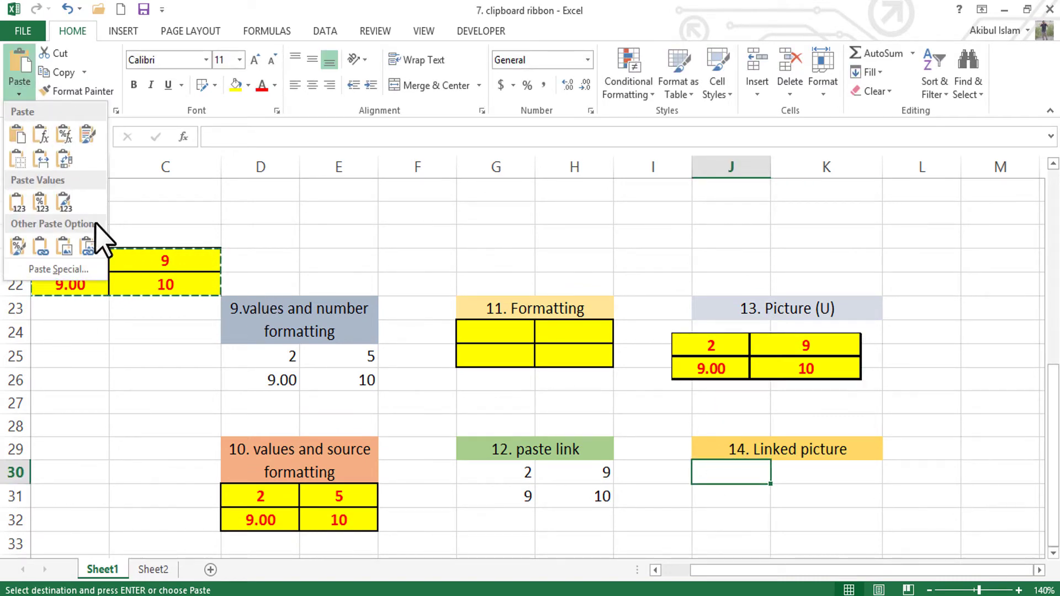
{"action": "left_click", "coordinate": [87, 247]}
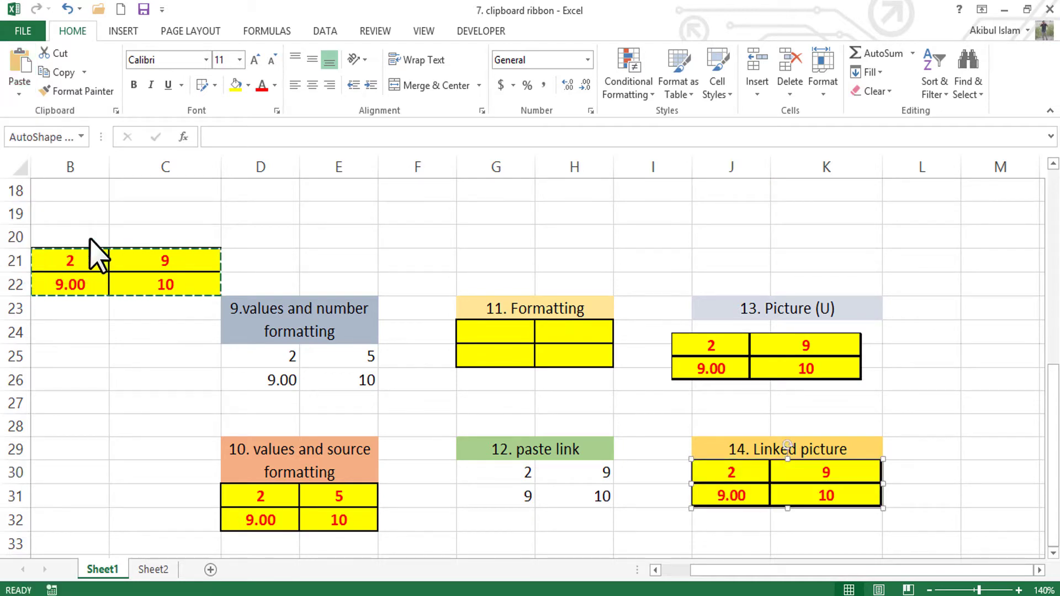
{"action": "left_click", "coordinate": [922, 378]}
{"action": "left_click_drag", "start_coordinate": [857, 492], "coordinate": [805, 331]}
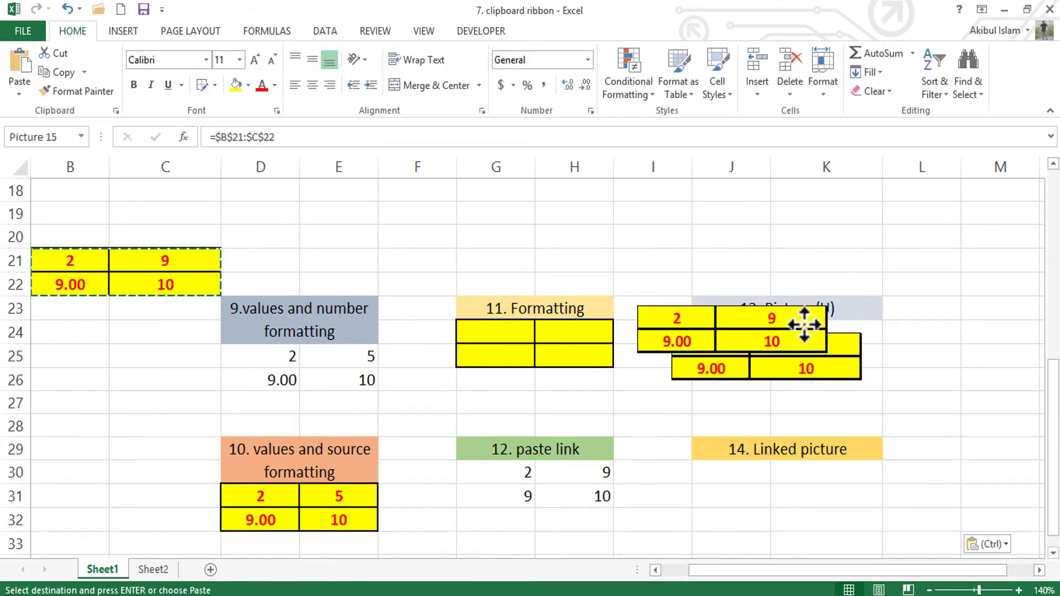
{"action": "left_click_drag", "start_coordinate": [805, 467], "coordinate": [848, 501]}
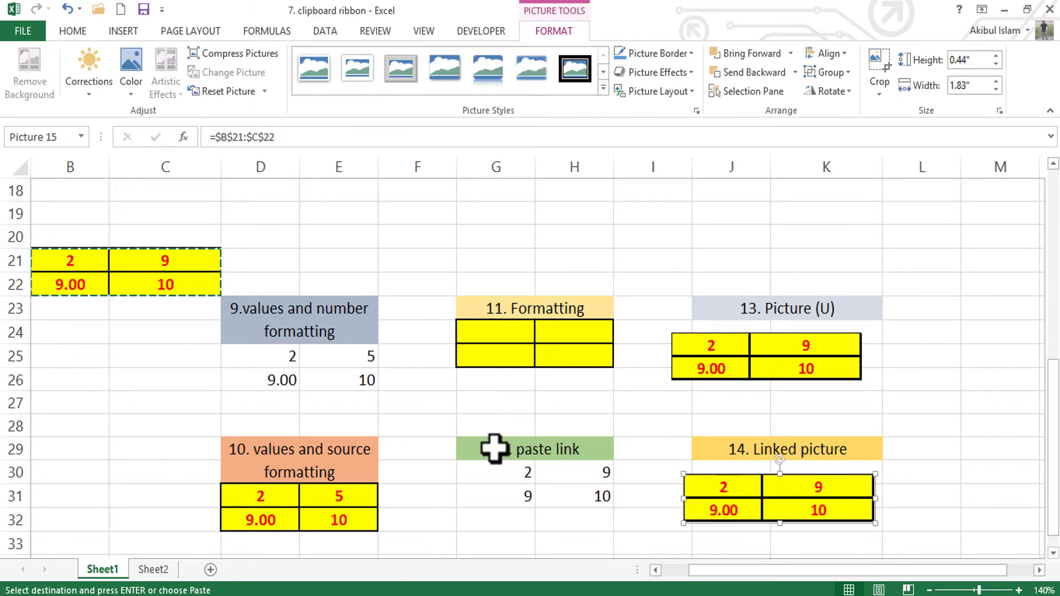
{"action": "key", "text": "Escape"}
Set source cell C21 to 12 to compare how the plain picture and the linked picture respond
{"action": "left_click", "coordinate": [183, 264]}
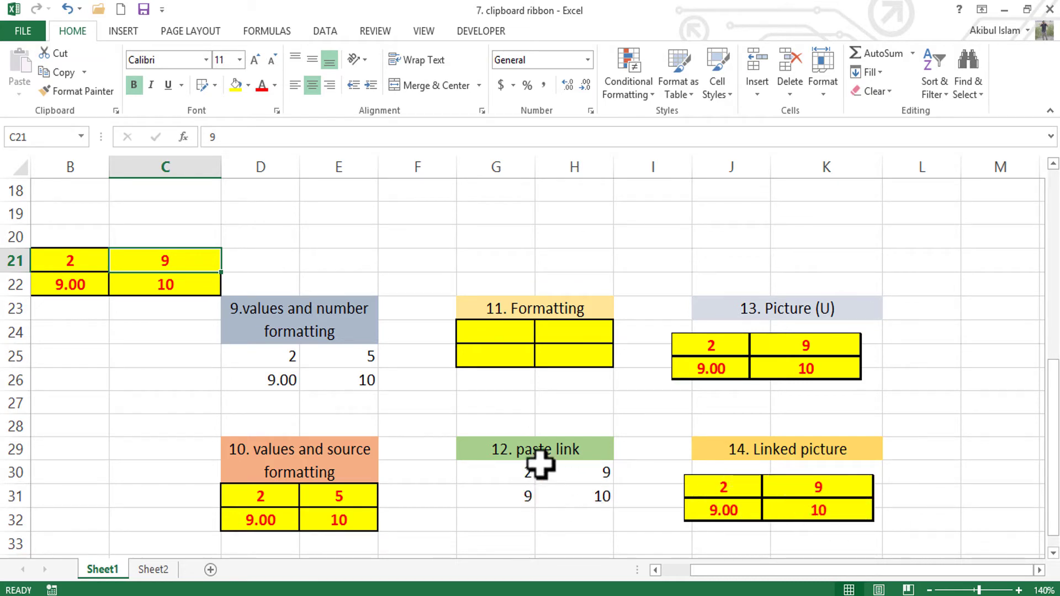
{"action": "double_click", "coordinate": [189, 269]}
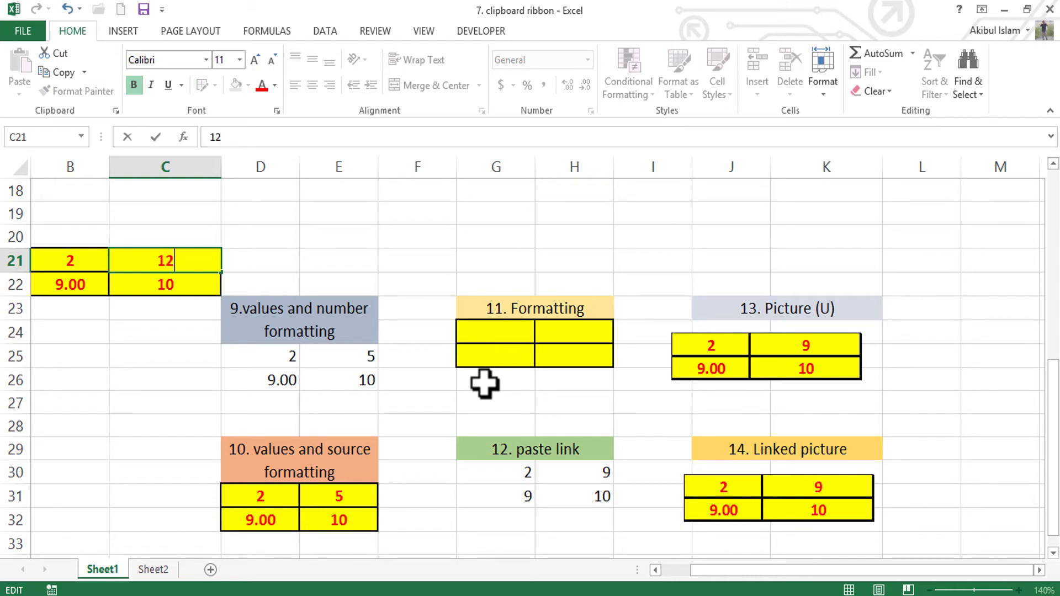
{"action": "type", "text": "12"}
{"action": "key", "text": "Return"}
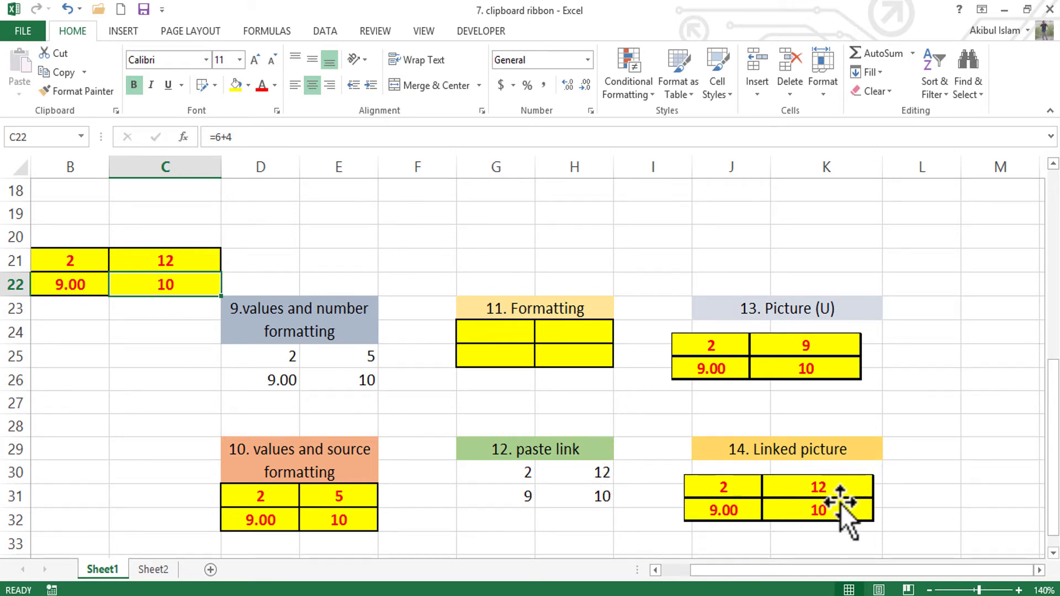
Move the linked picture up directly beneath the "14. Linked picture" heading and switch to Sheet2
{"action": "left_click_drag", "start_coordinate": [848, 499], "coordinate": [787, 494]}
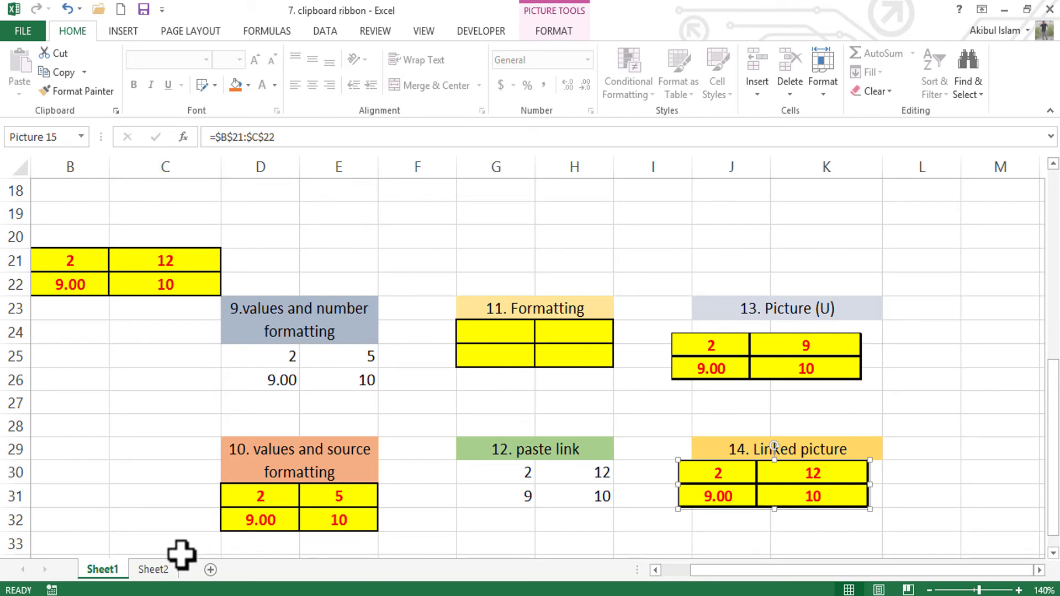
{"action": "left_click", "coordinate": [166, 571]}
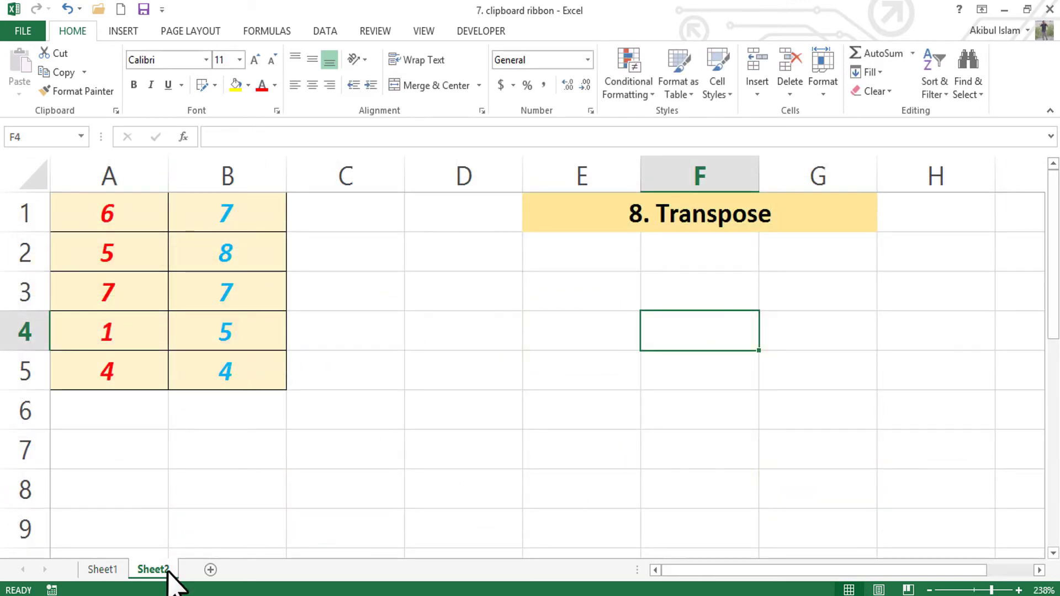
{"action": "left_click", "coordinate": [489, 281]}
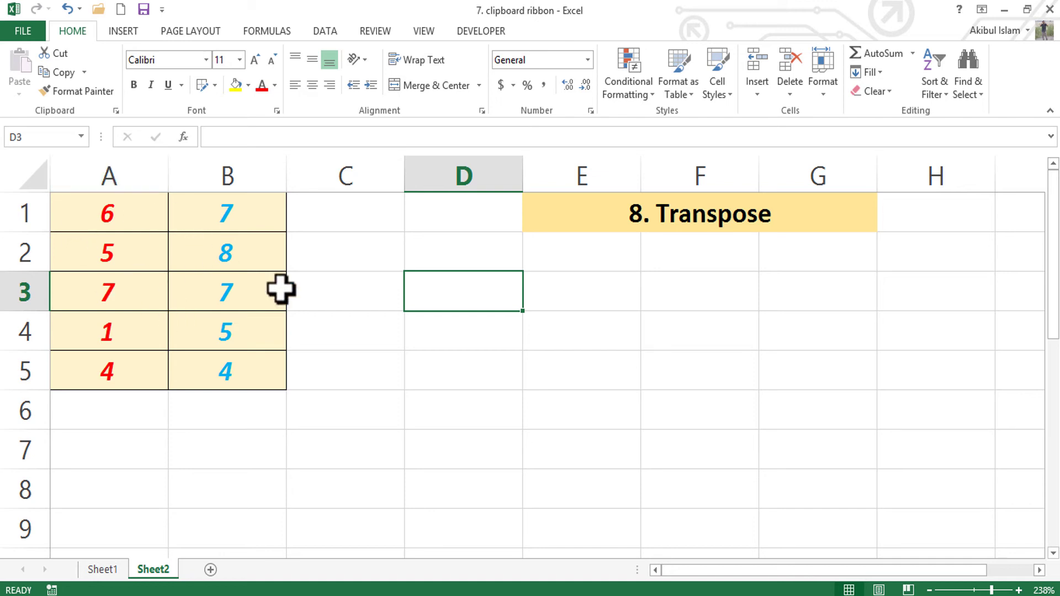
{"action": "left_click_drag", "start_coordinate": [101, 203], "coordinate": [253, 412]}
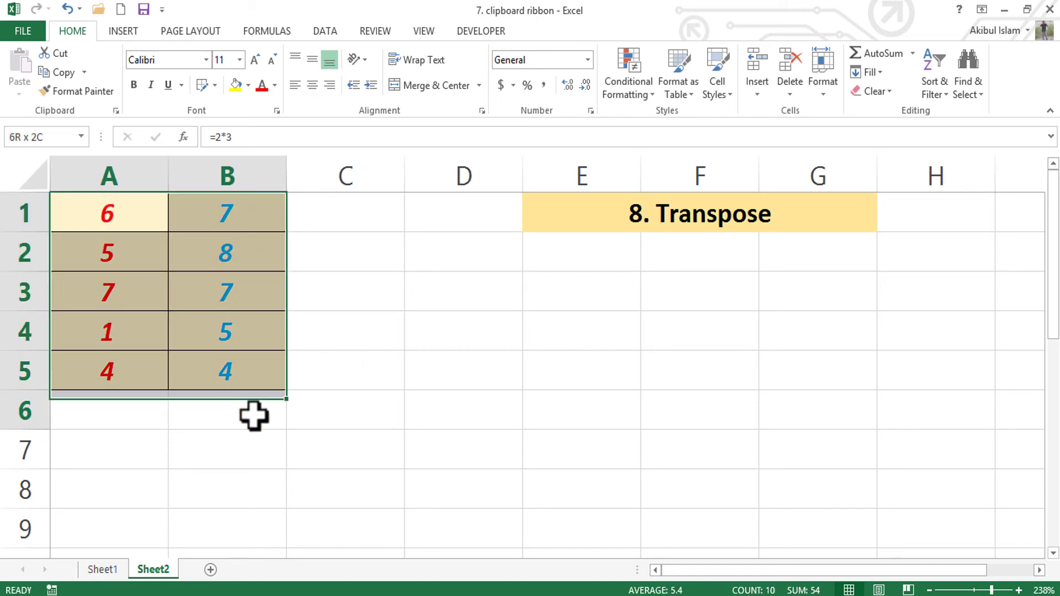
{"action": "left_click", "coordinate": [253, 412]}
{"action": "left_click", "coordinate": [436, 353]}
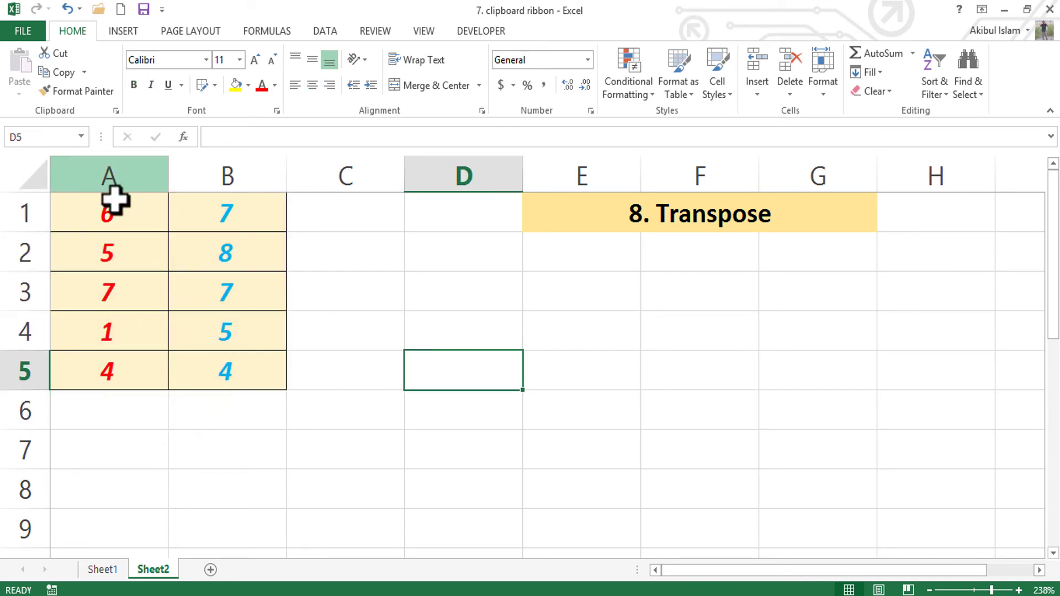
Copy the range A1:B5 and paste it with Transpose at D3, under the "8. Transpose" heading
{"action": "left_click_drag", "start_coordinate": [123, 202], "coordinate": [244, 373]}
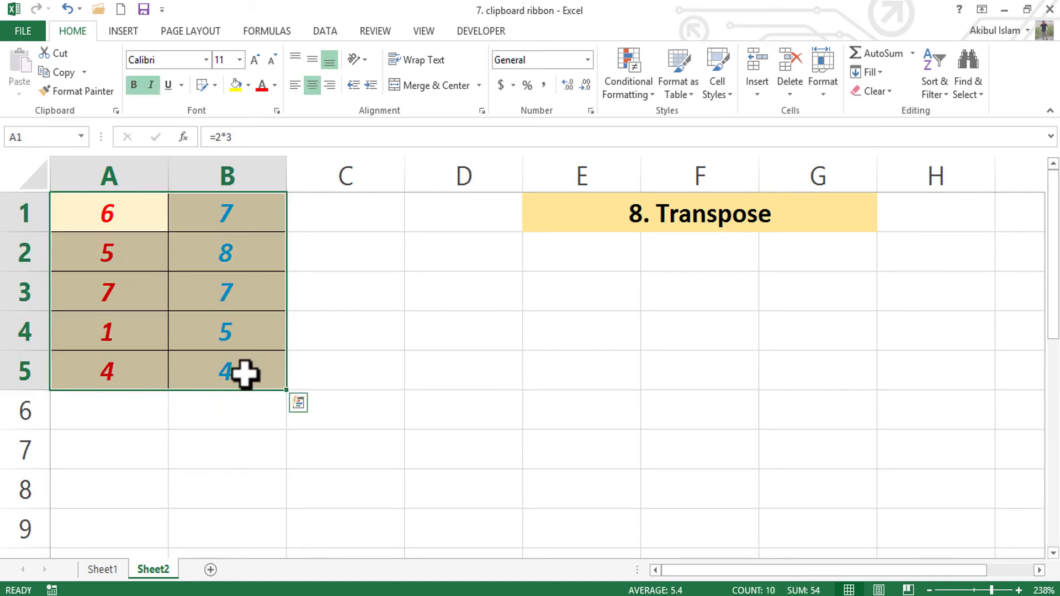
{"action": "key", "text": "ctrl+c"}
{"action": "left_click", "coordinate": [447, 332]}
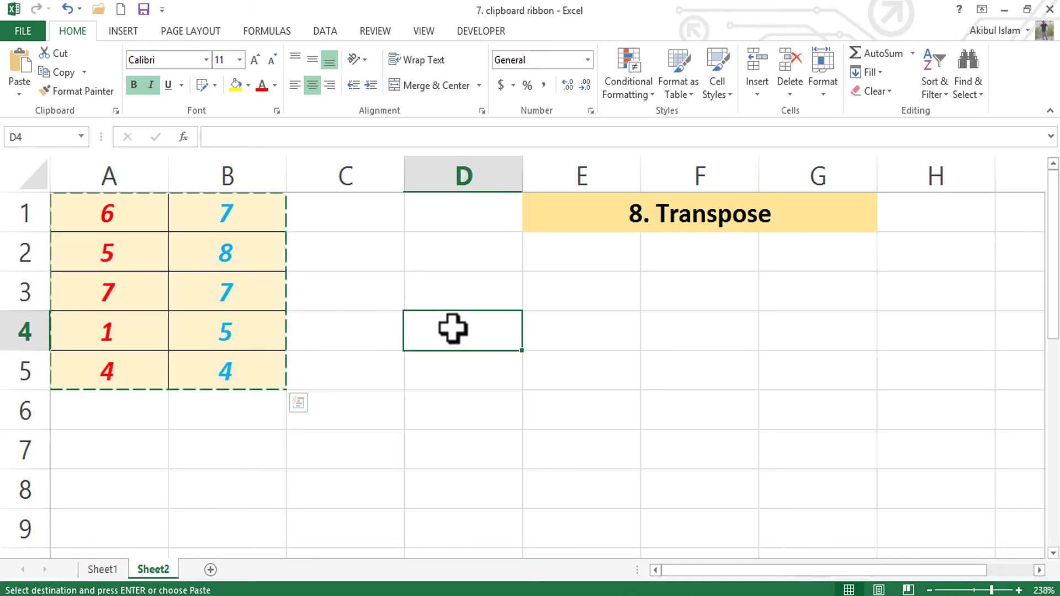
{"action": "left_click", "coordinate": [425, 283]}
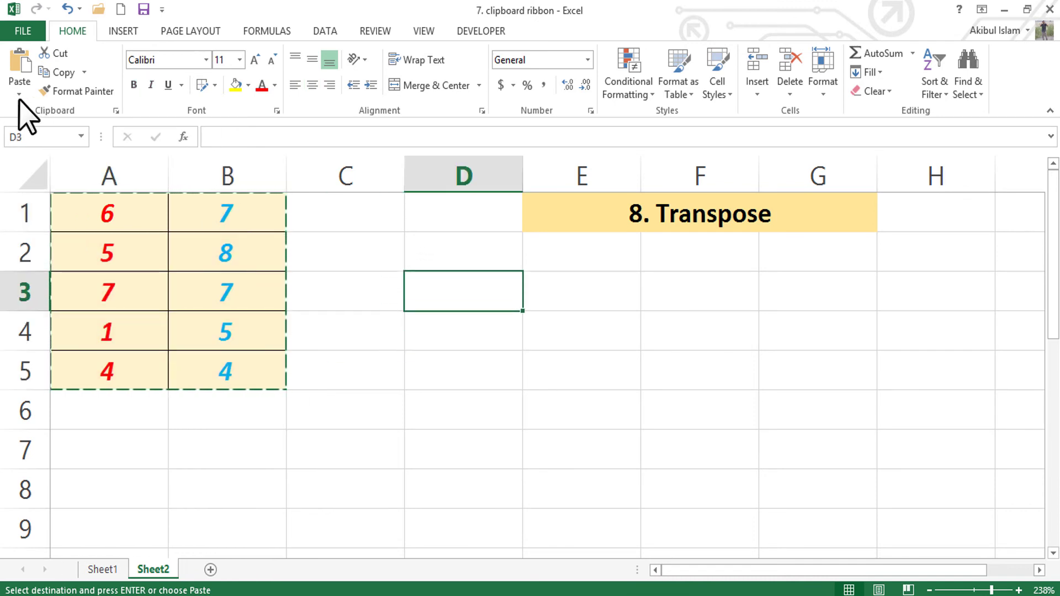
{"action": "left_click", "coordinate": [18, 94]}
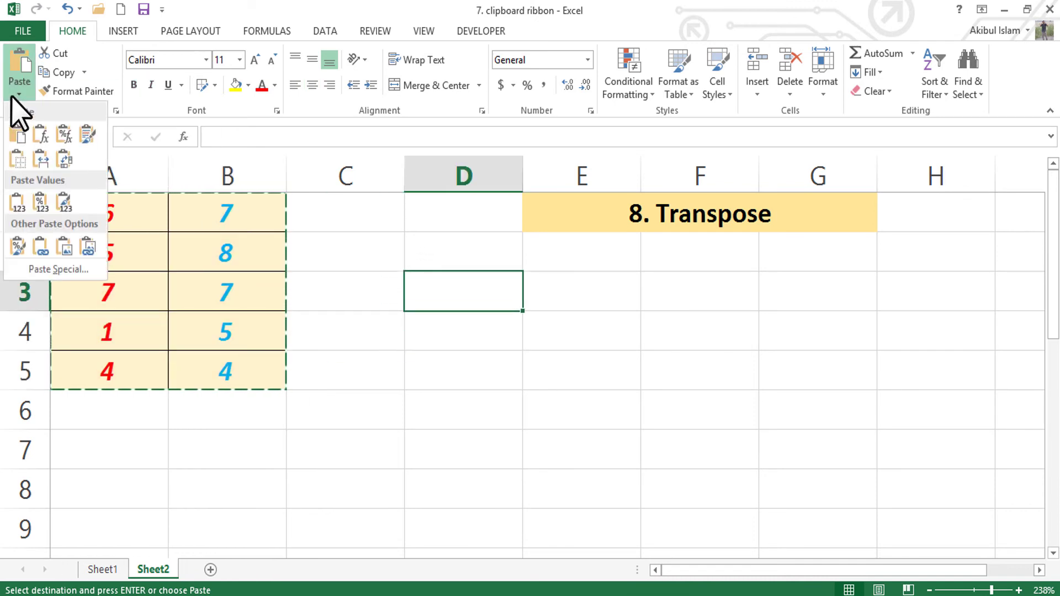
{"action": "left_click", "coordinate": [63, 159]}
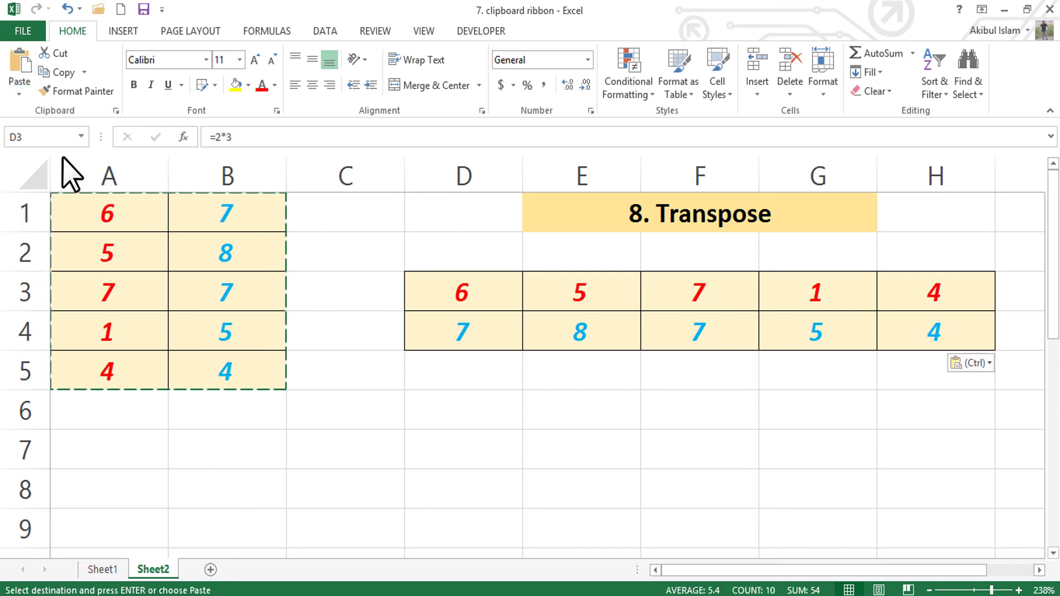
{"action": "left_click", "coordinate": [459, 442]}
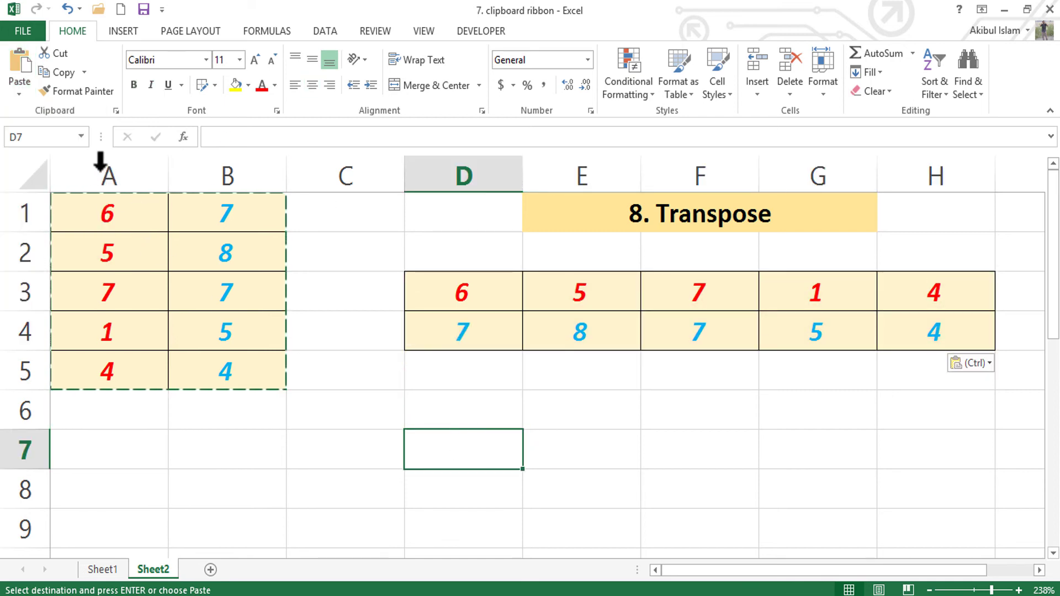